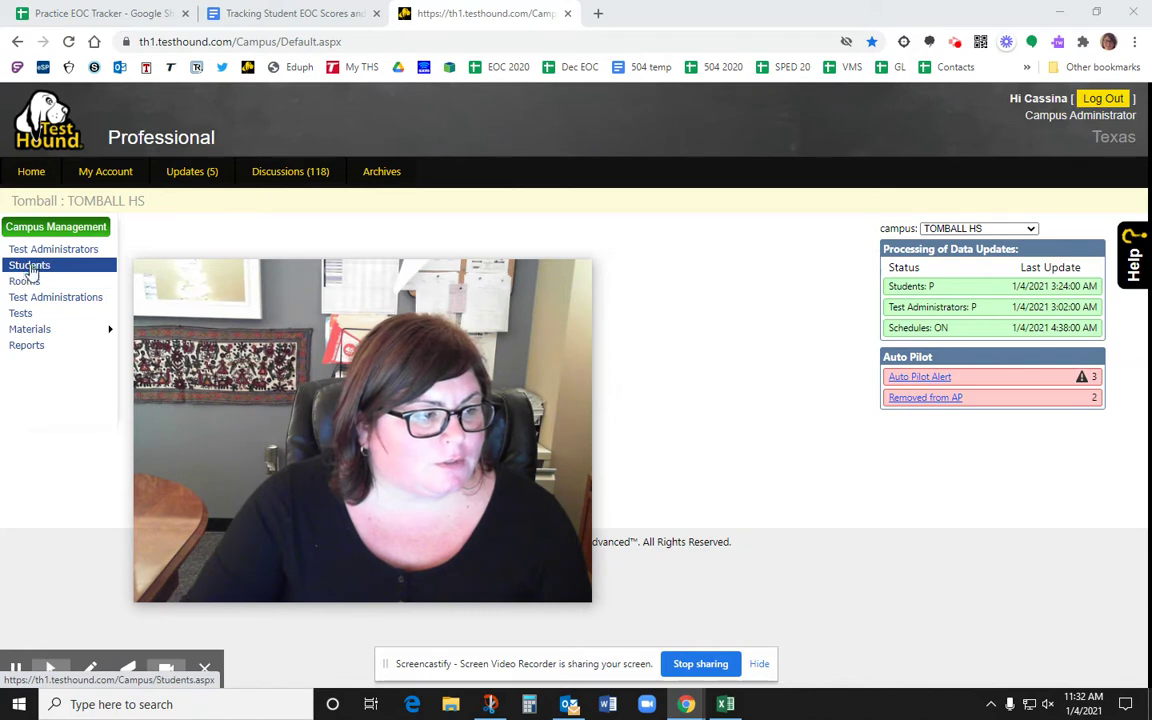
Open the campus EOC Tracker in the student section and try to export it to Excel.
{"action": "left_click", "coordinate": [29, 266]}
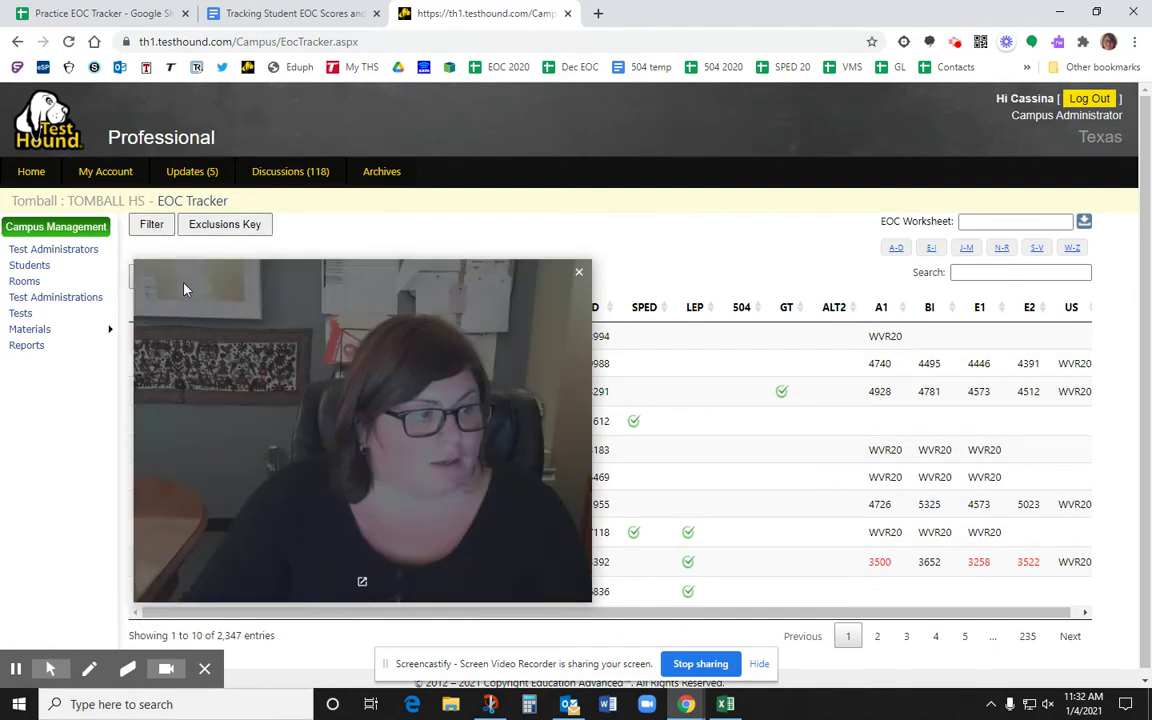
{"action": "left_click_drag", "start_coordinate": [185, 288], "coordinate": [193, 334]}
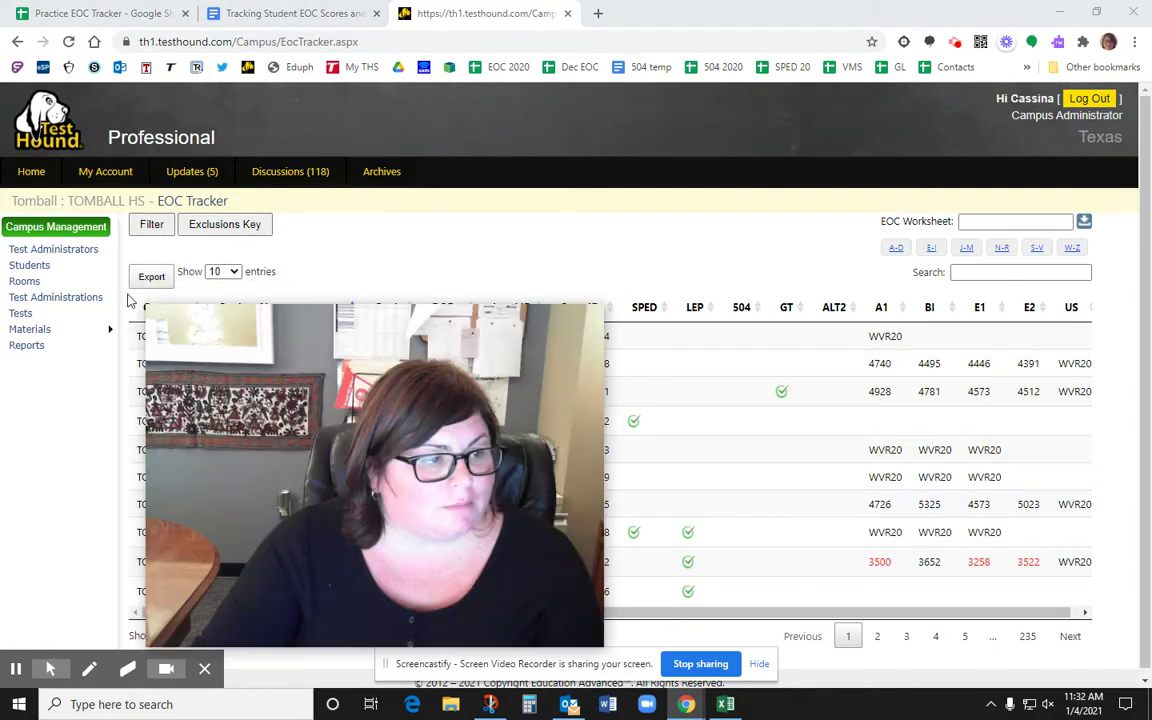
{"action": "left_click", "coordinate": [150, 280]}
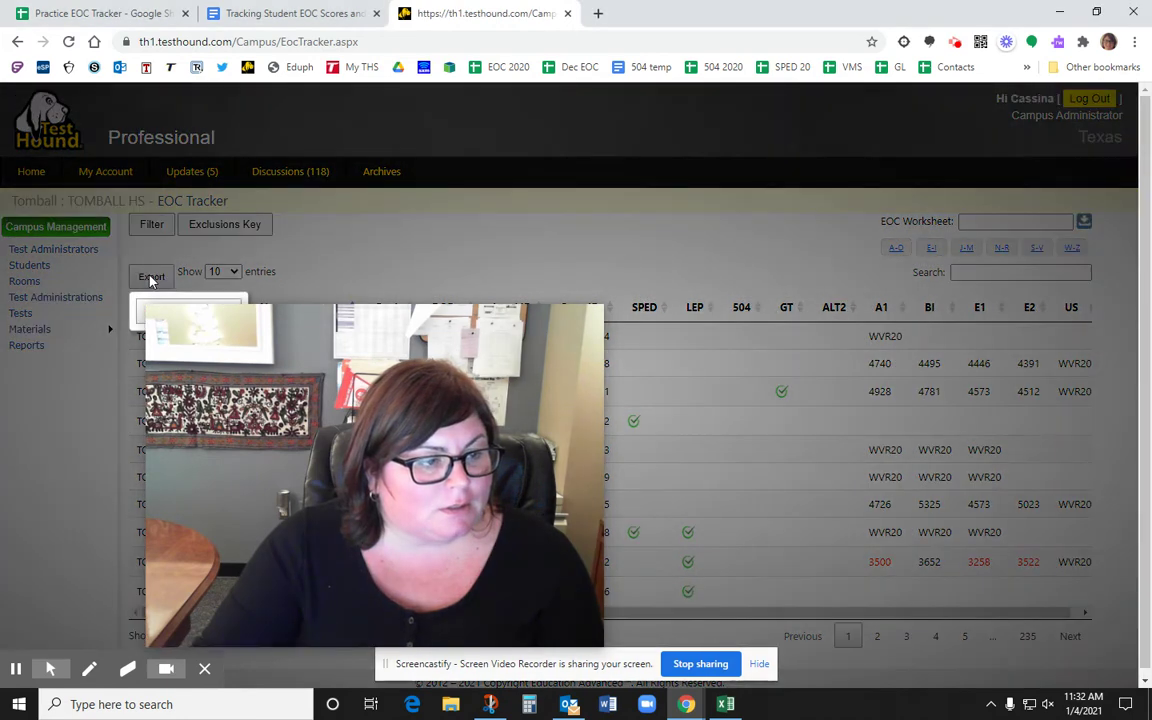
{"action": "left_click_drag", "start_coordinate": [299, 353], "coordinate": [303, 383]}
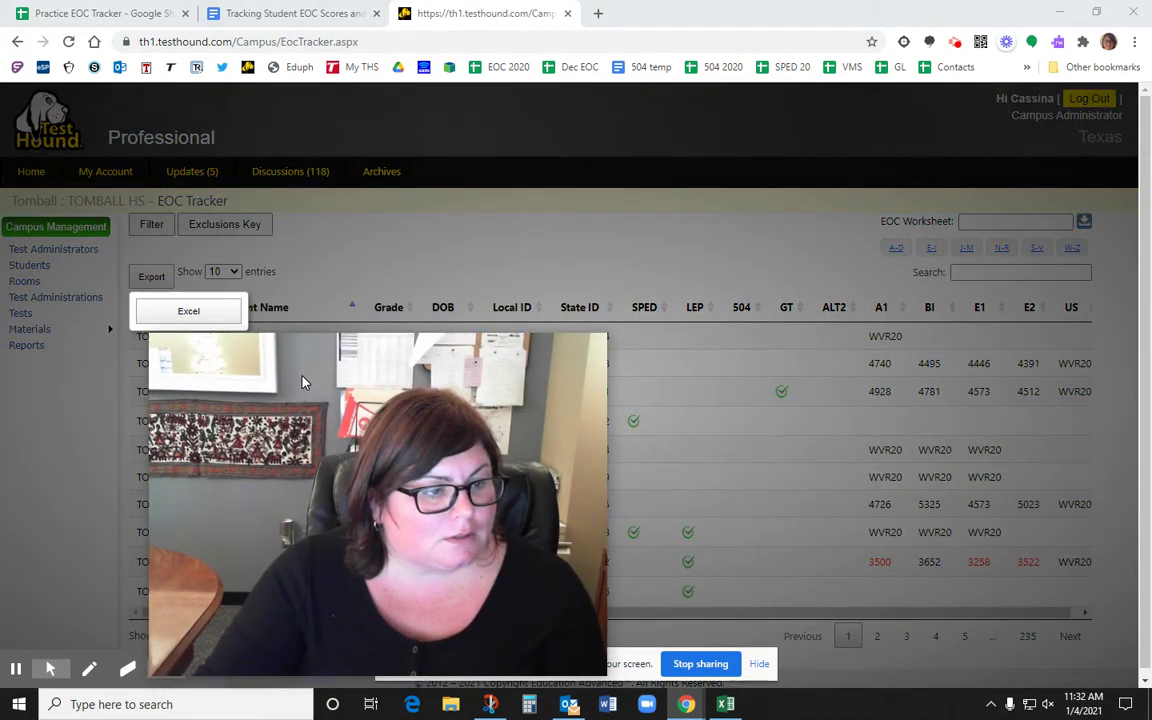
{"action": "left_click", "coordinate": [222, 313]}
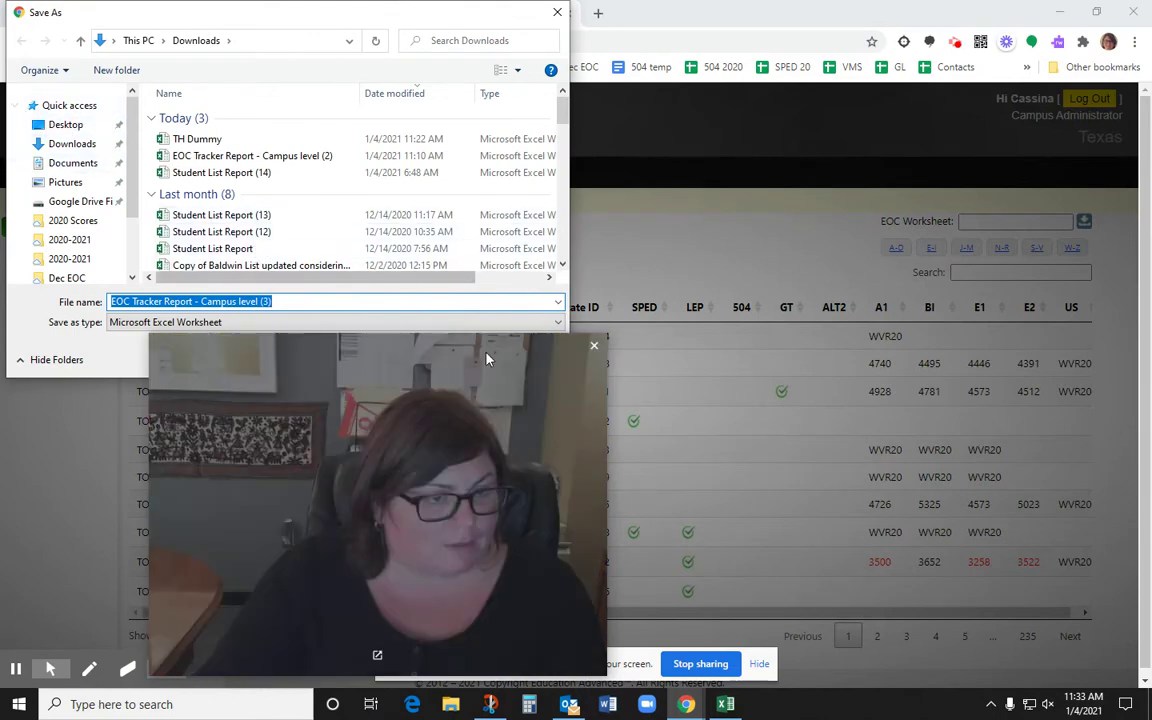
{"action": "left_click", "coordinate": [385, 361]}
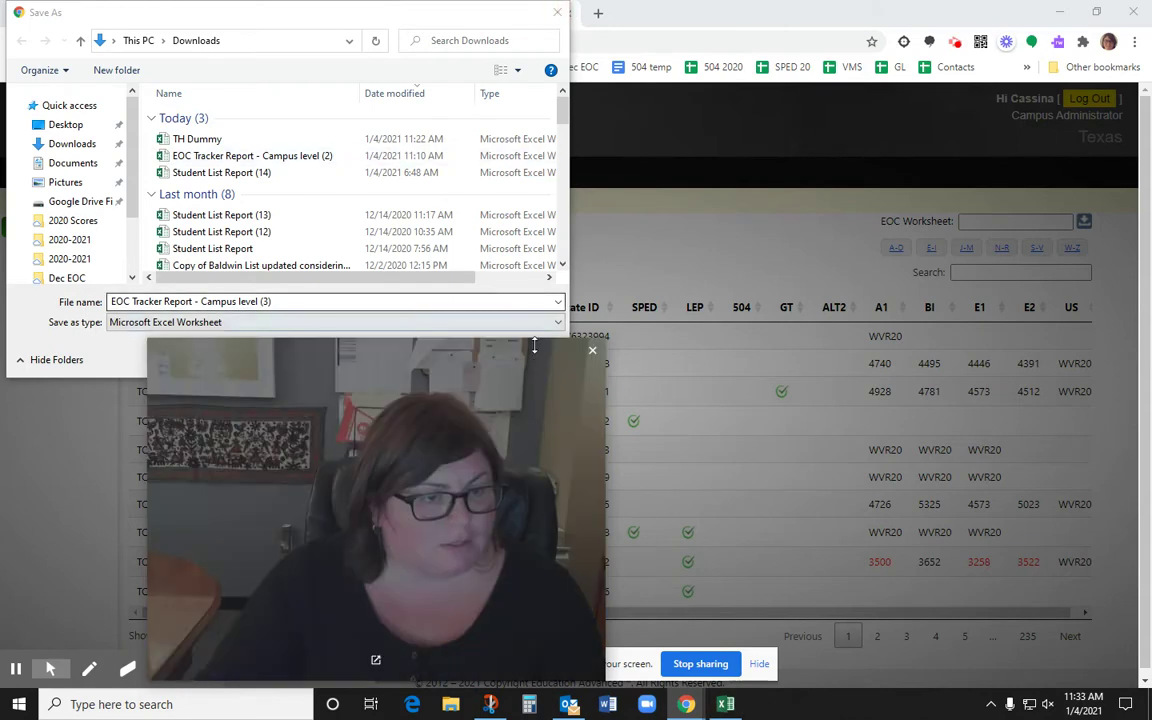
{"action": "left_click", "coordinate": [558, 14]}
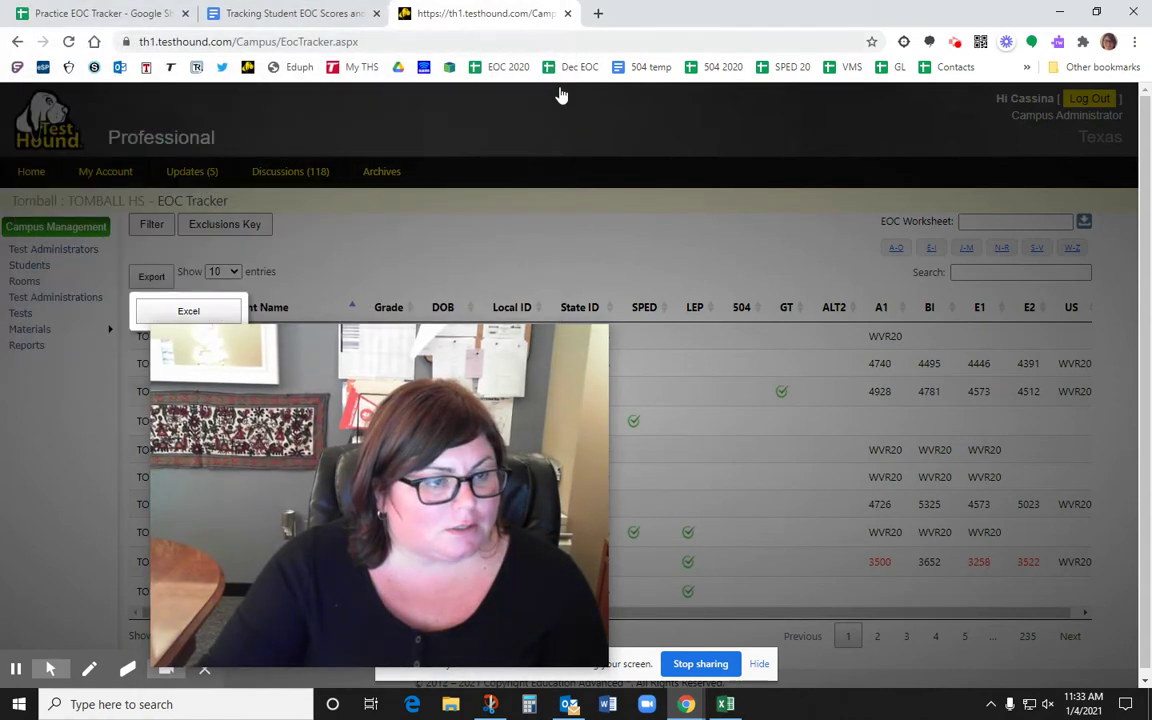
Switch to Excel and bring up the TH Dummy workbook with the EOC Students sheet.
{"action": "left_click", "coordinate": [727, 706]}
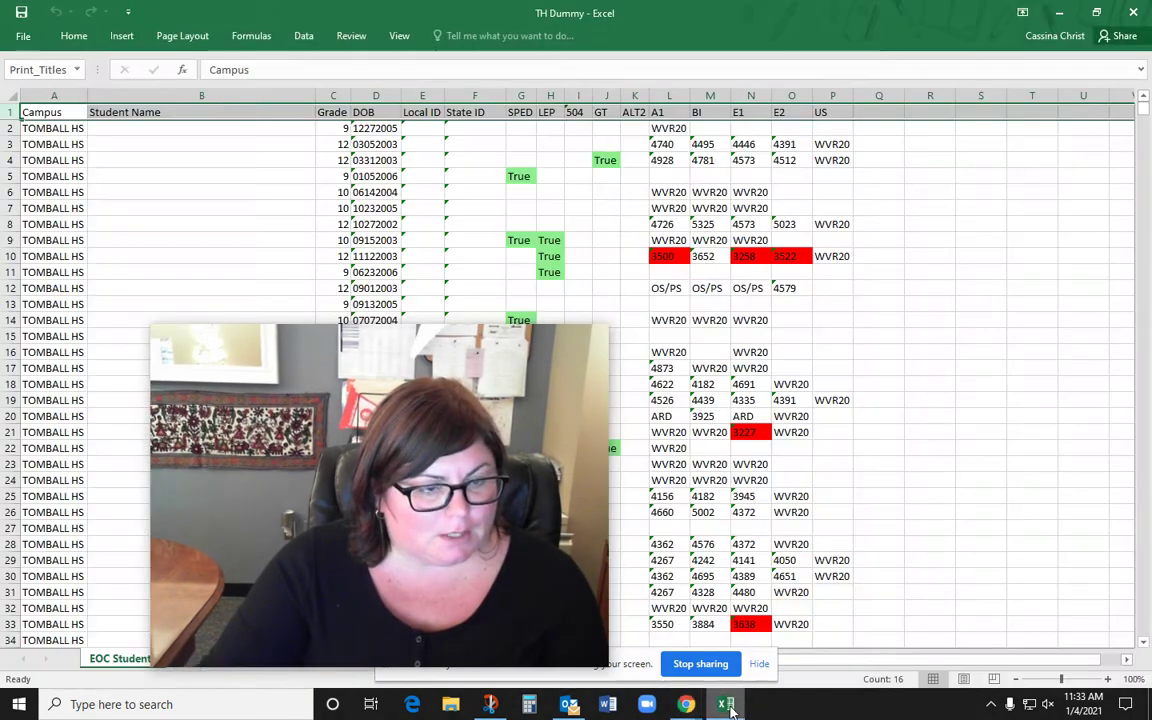
{"action": "left_click_drag", "start_coordinate": [414, 364], "coordinate": [956, 347]}
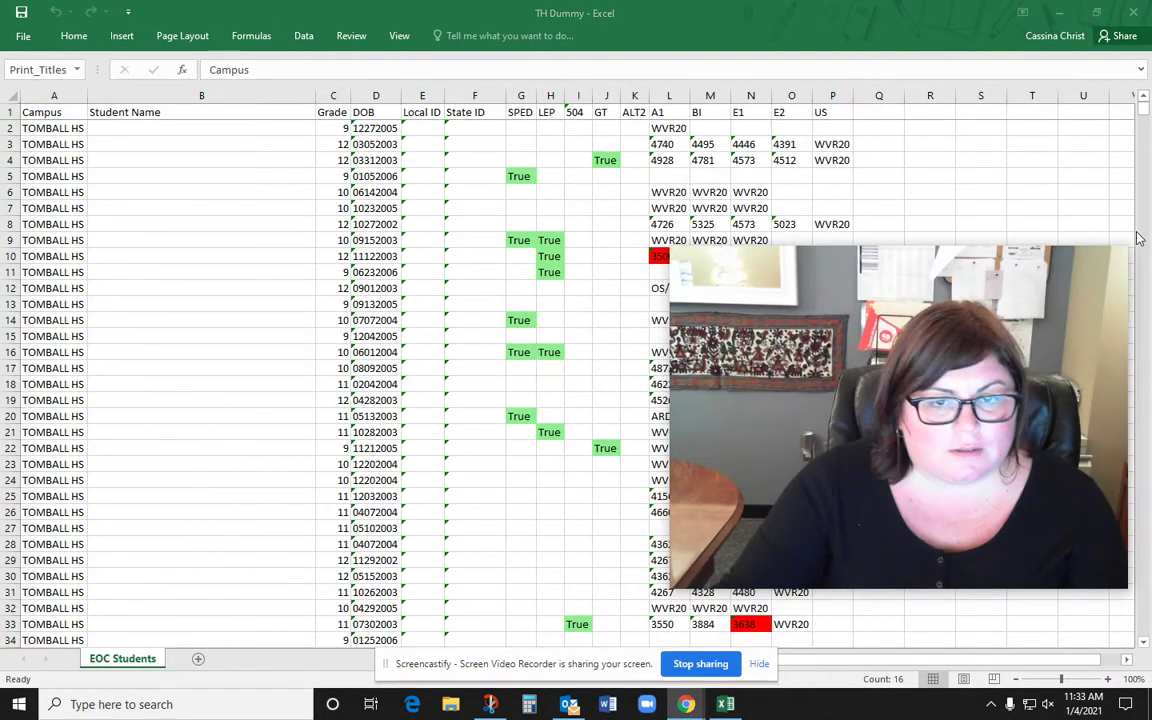
{"action": "left_click_drag", "start_coordinate": [1126, 247], "coordinate": [790, 444]}
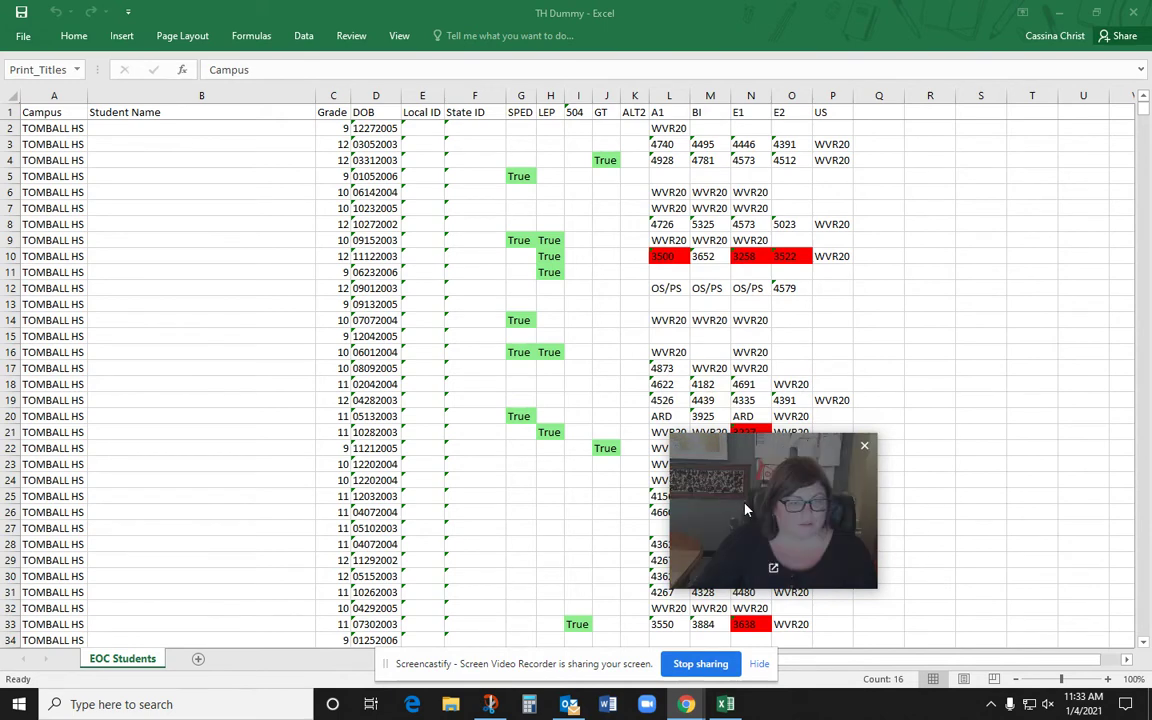
{"action": "left_click_drag", "start_coordinate": [670, 452], "coordinate": [868, 228]}
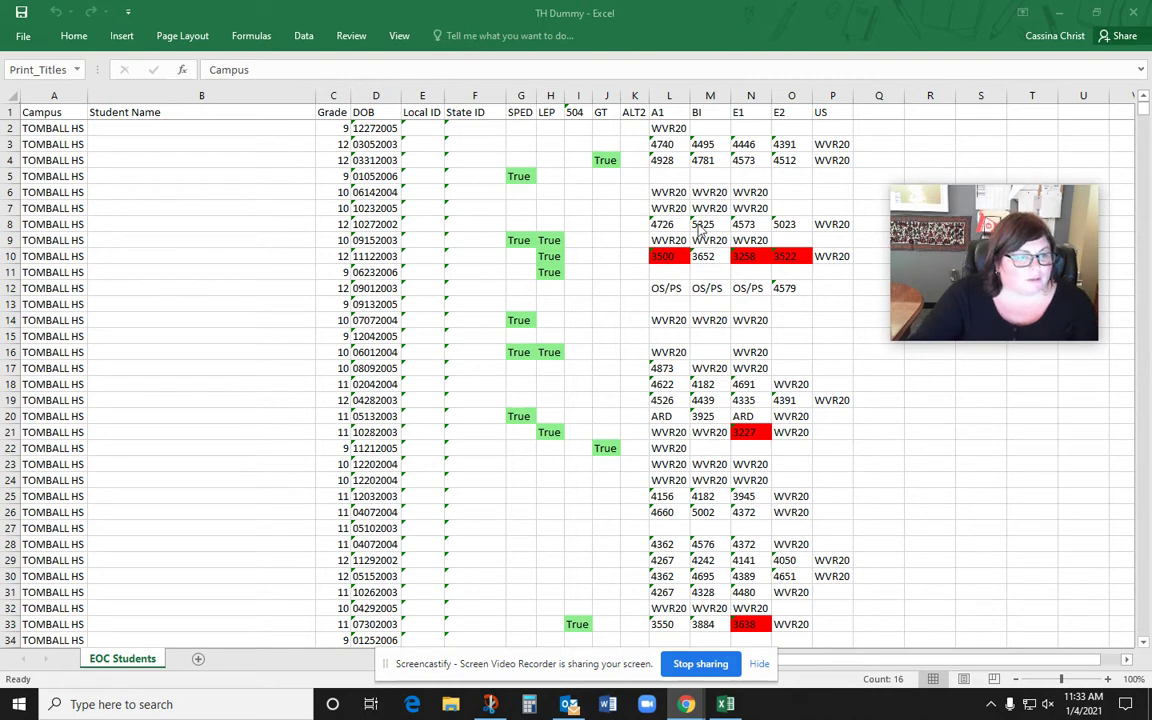
{"action": "left_click", "coordinate": [549, 199]}
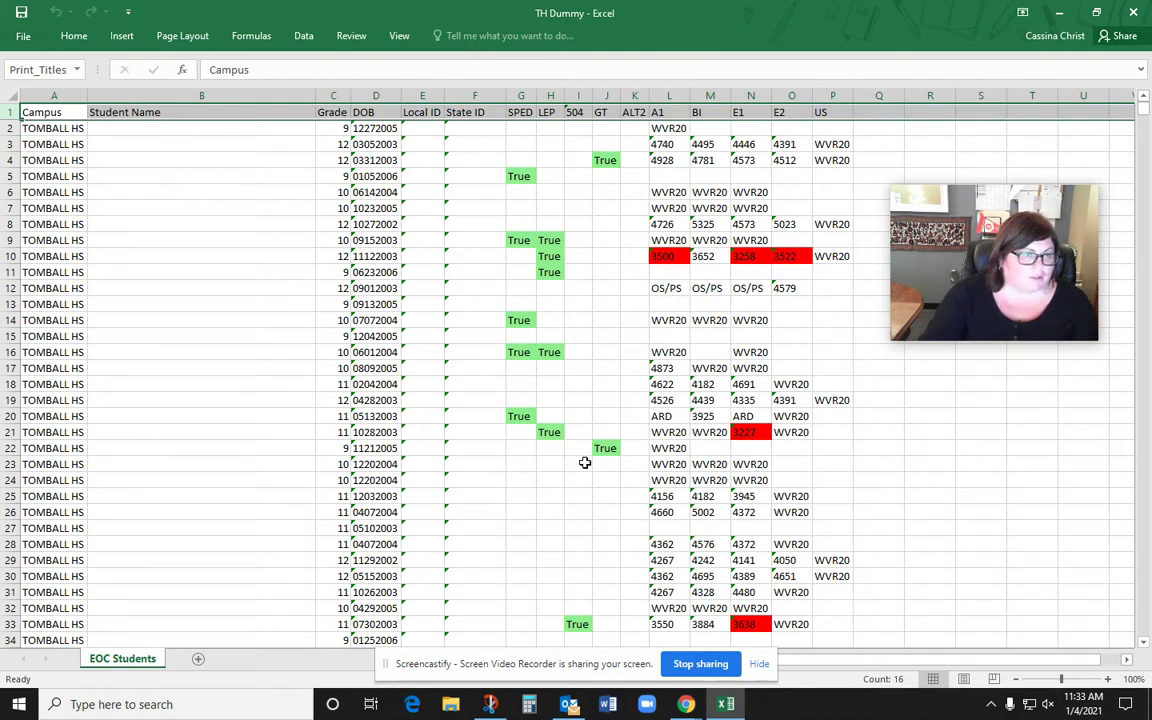
Sort all the student data by the values in the SPED column, A to Z, treating the first row as headers.
{"action": "left_click", "coordinate": [8, 95]}
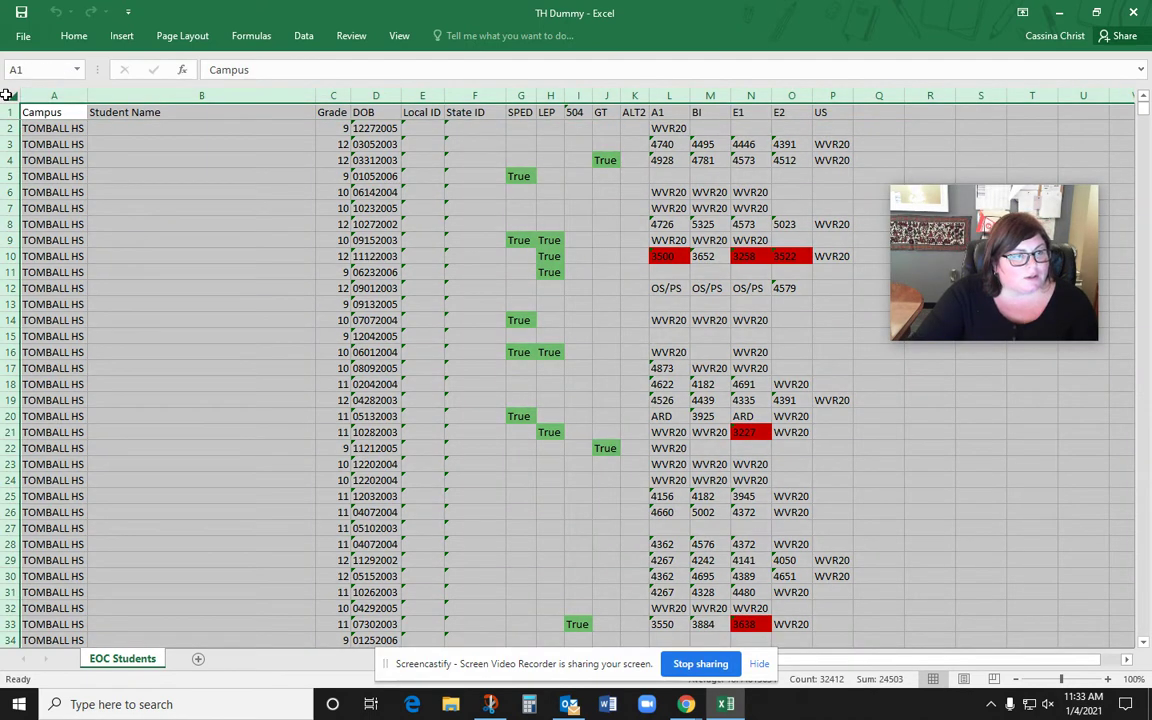
{"action": "left_click", "coordinate": [304, 36]}
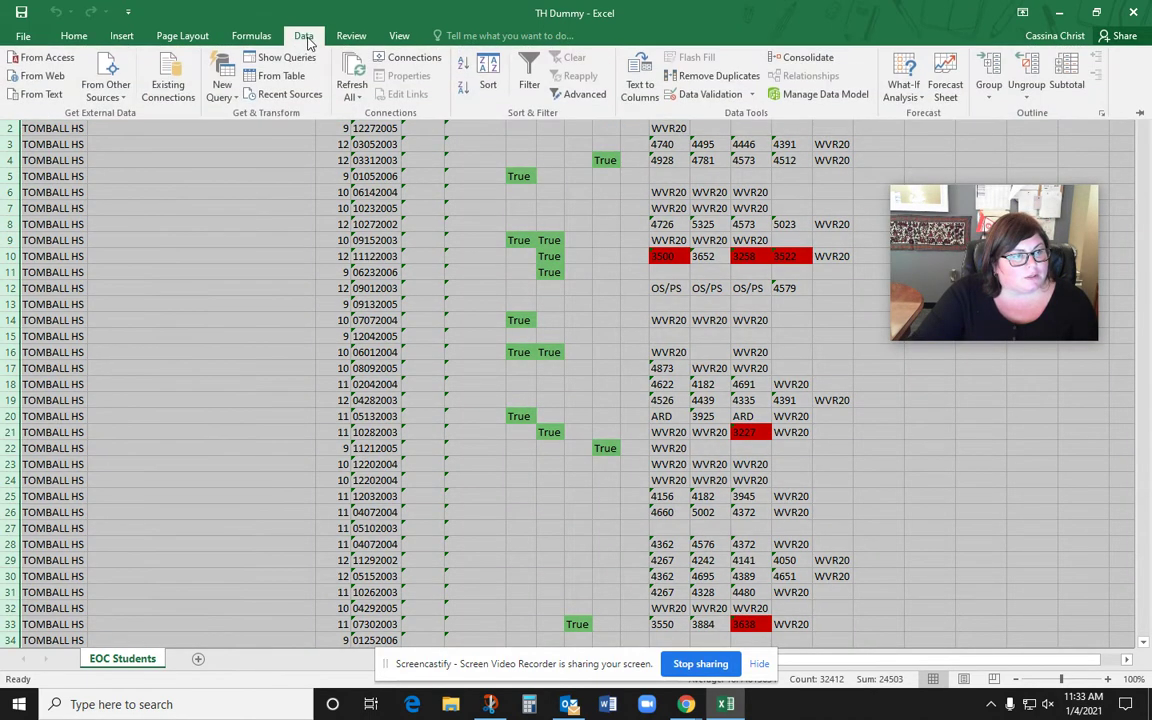
{"action": "left_click", "coordinate": [489, 80]}
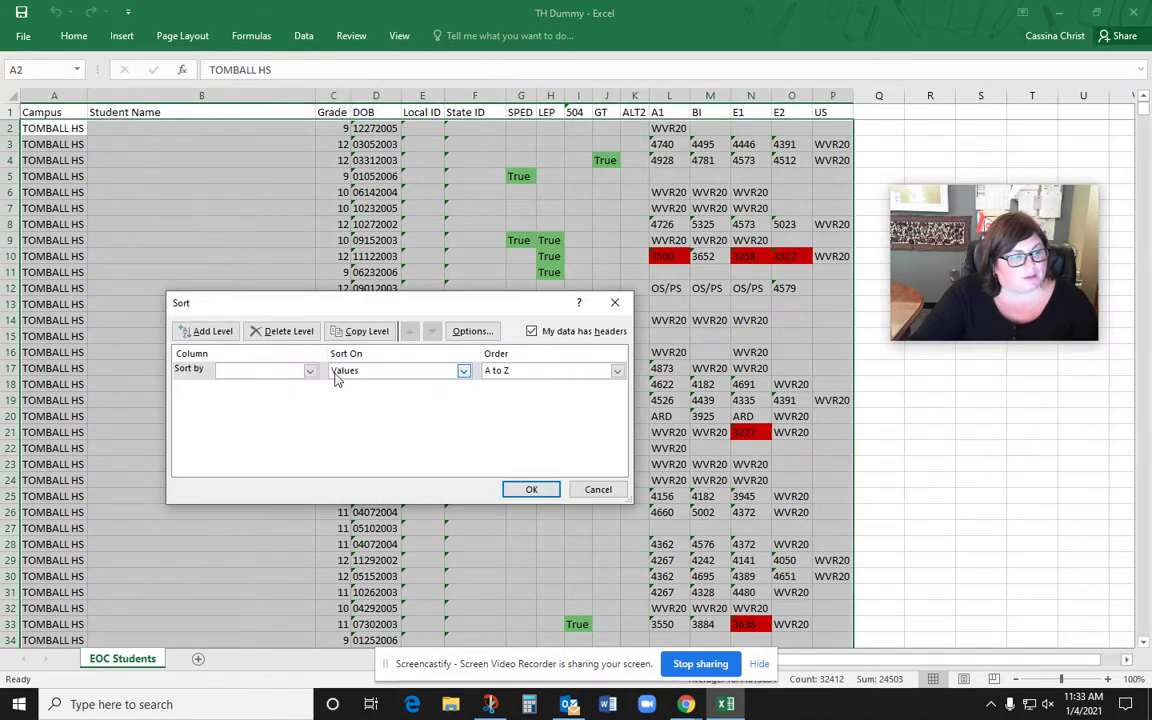
{"action": "left_click", "coordinate": [309, 372]}
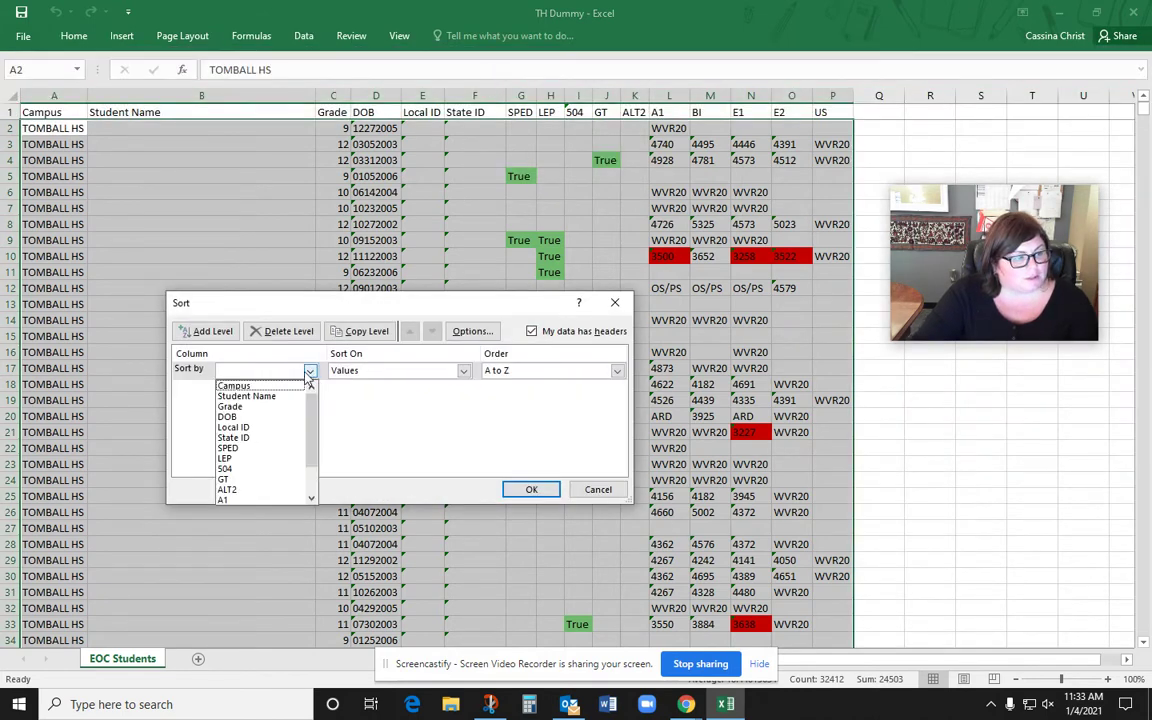
{"action": "left_click", "coordinate": [255, 445]}
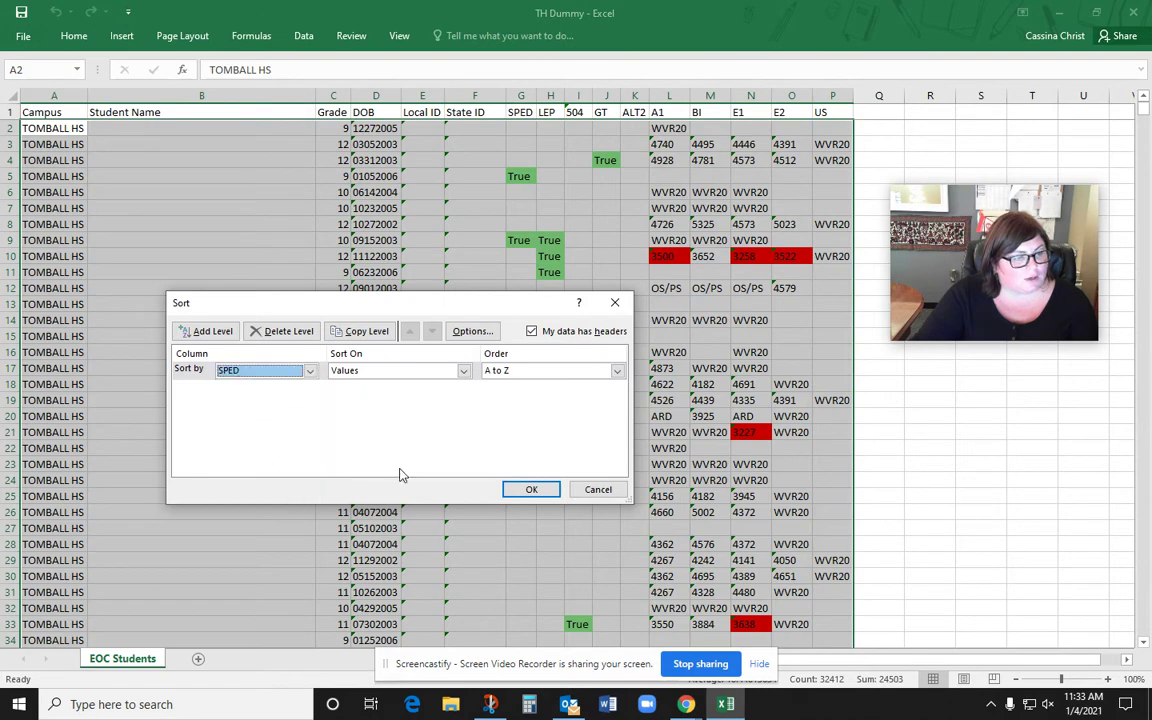
{"action": "left_click", "coordinate": [531, 490]}
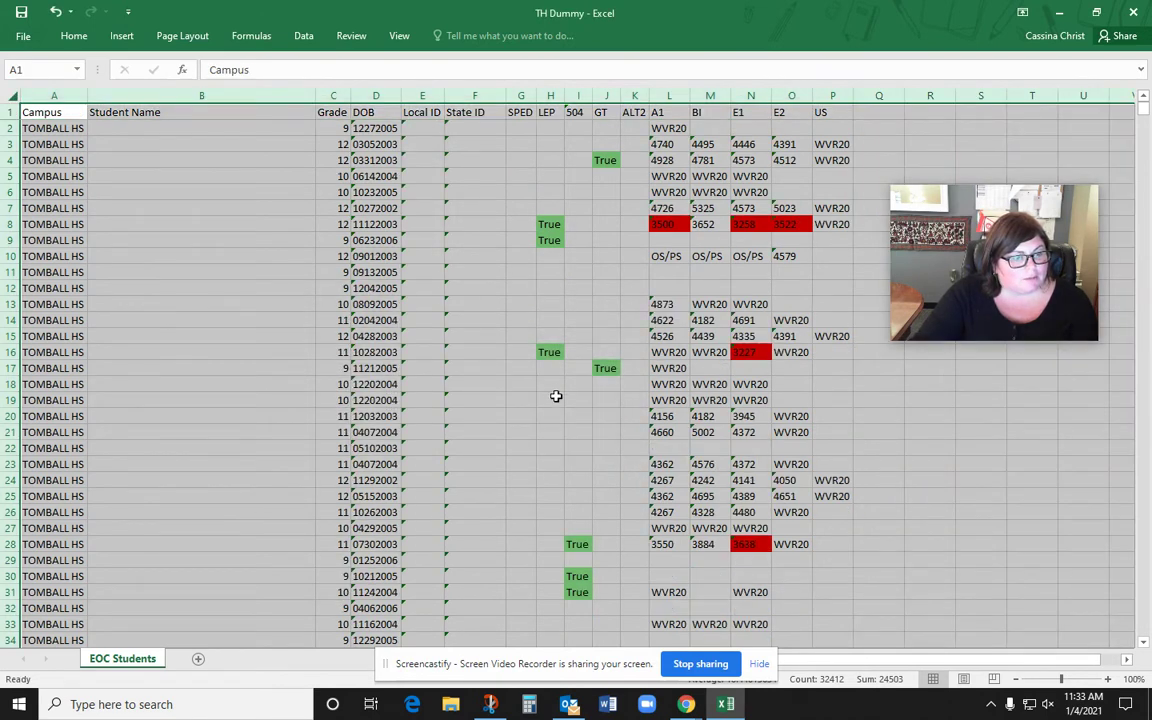
Reverse the SPED sort order to Z to A for the whole student list.
{"action": "left_click", "coordinate": [303, 36]}
{"action": "left_click", "coordinate": [488, 75]}
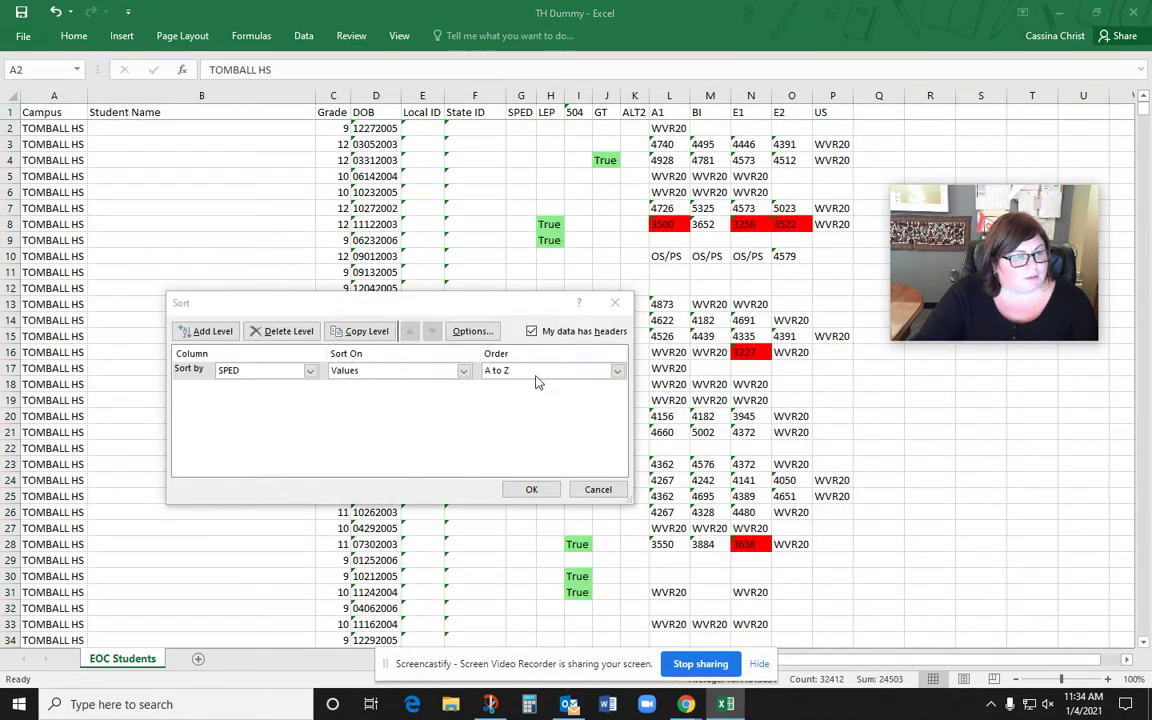
{"action": "left_click", "coordinate": [615, 372]}
{"action": "left_click", "coordinate": [571, 394]}
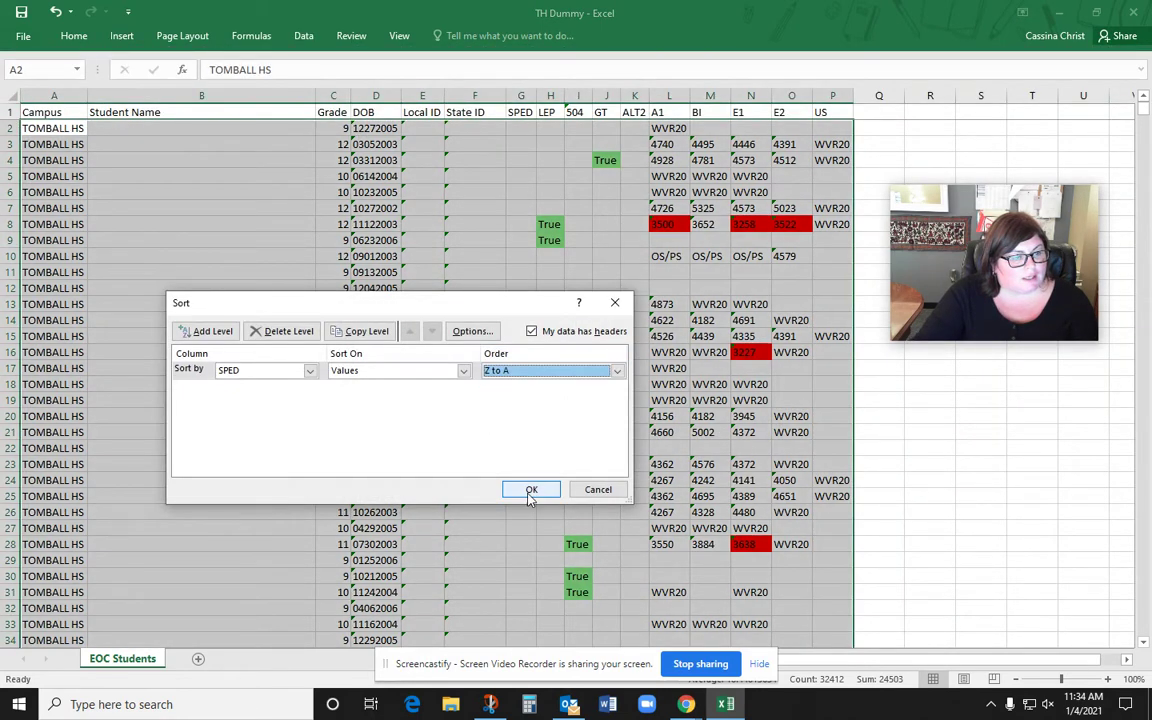
{"action": "left_click", "coordinate": [531, 490]}
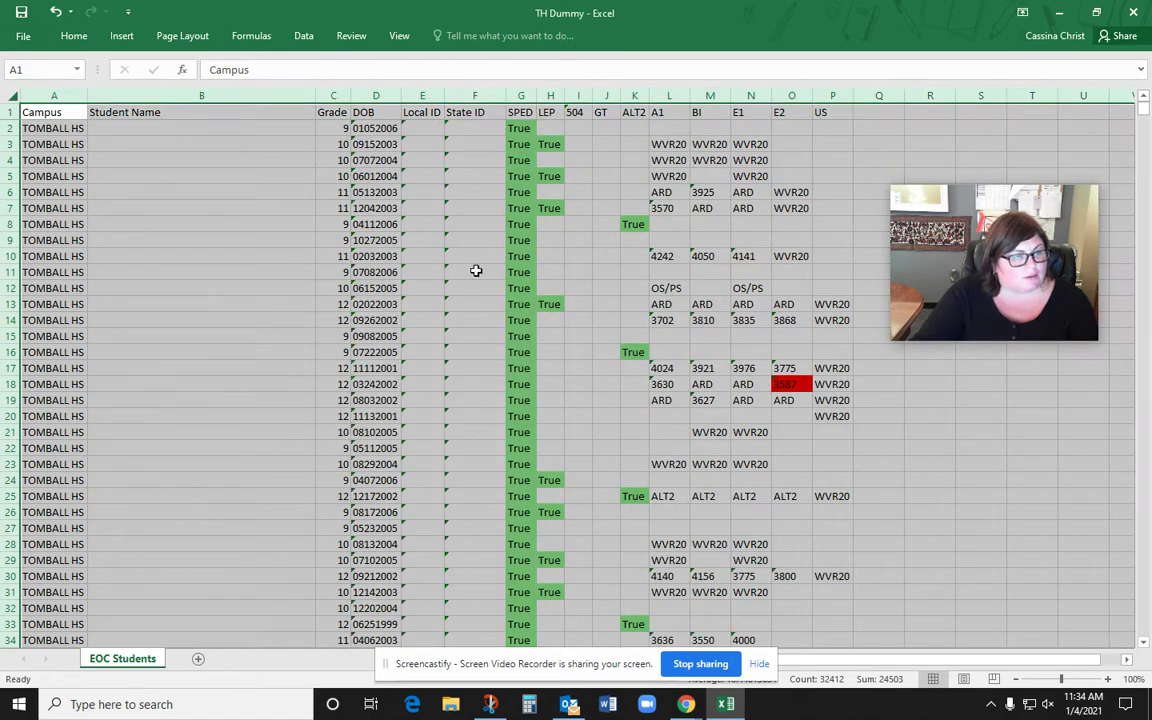
Insert a blank column between the State ID and SPED columns.
{"action": "left_click", "coordinate": [524, 91]}
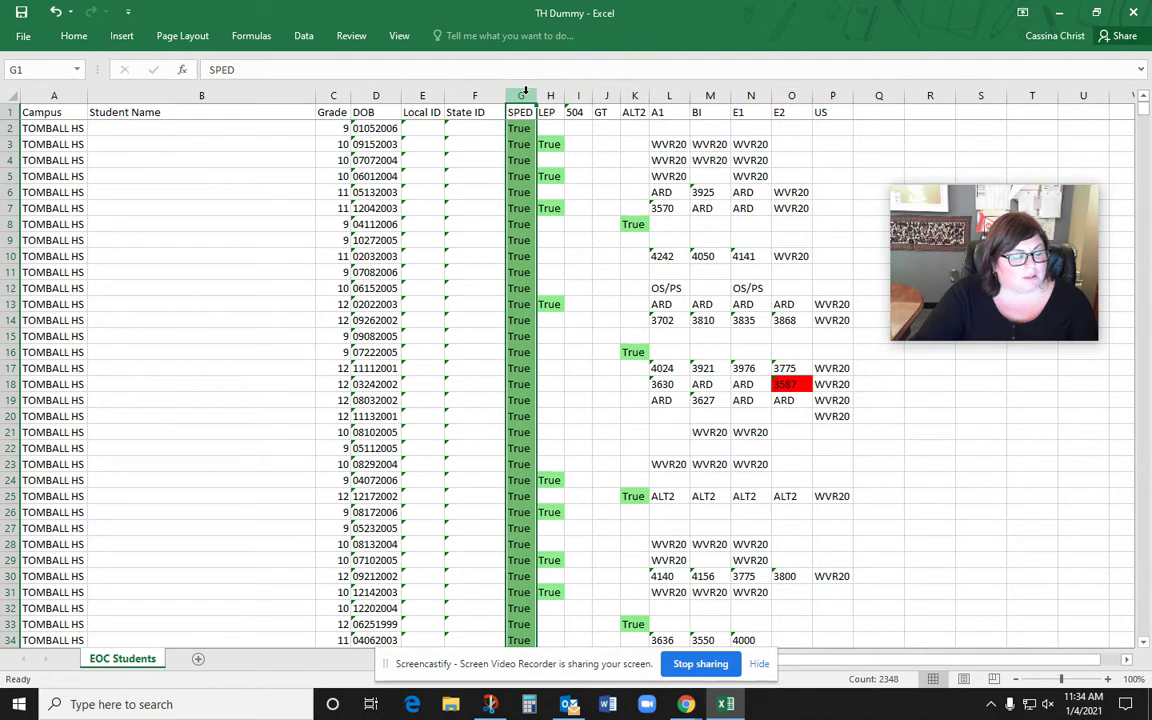
{"action": "right_click", "coordinate": [524, 91]}
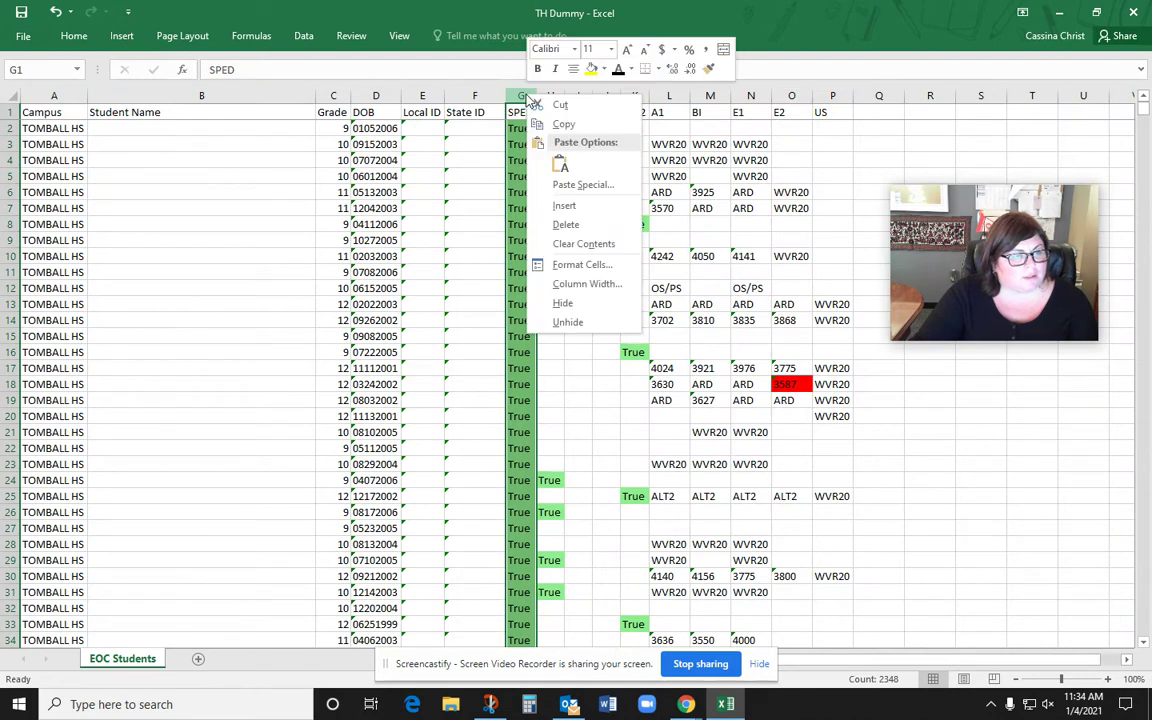
{"action": "left_click", "coordinate": [565, 206]}
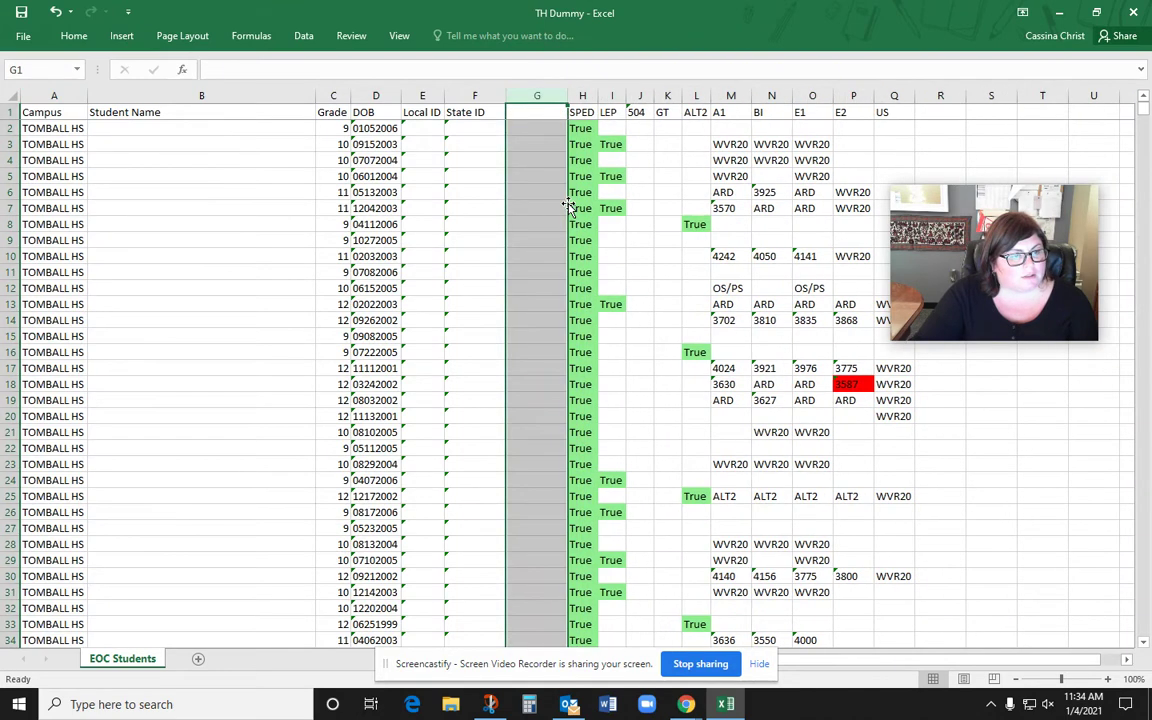
Set the font color of the new blank column G to black.
{"action": "left_click", "coordinate": [546, 128]}
{"action": "type", "text": "SPE"}
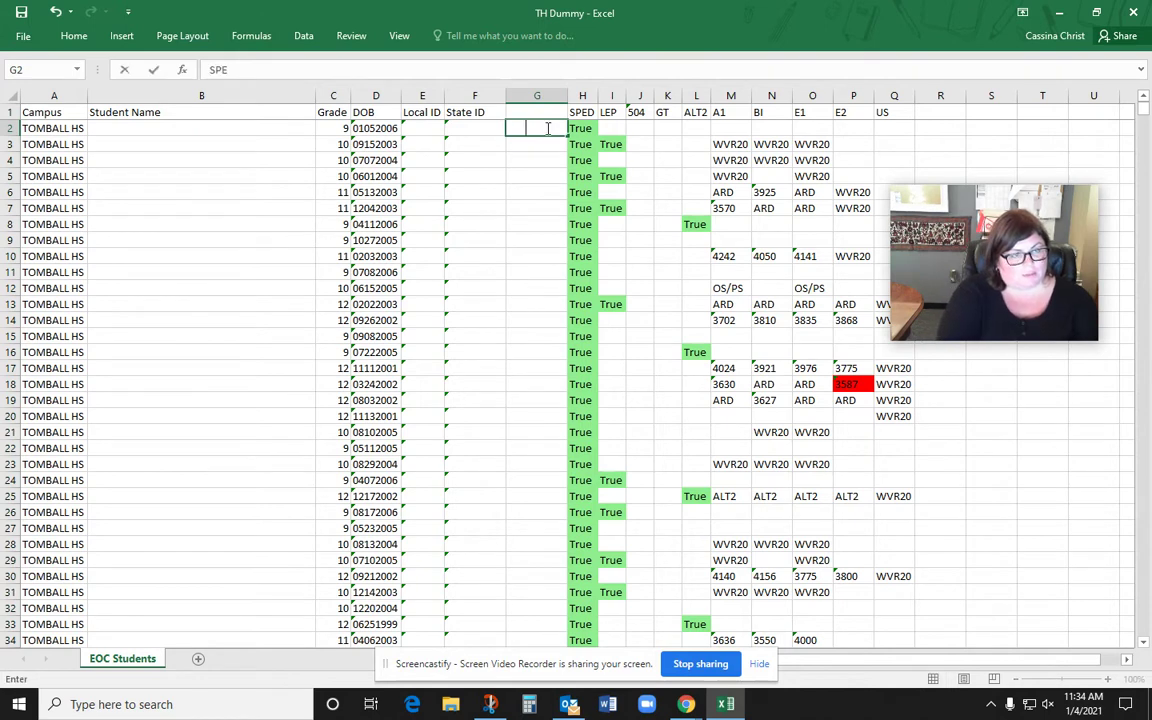
{"action": "left_click", "coordinate": [519, 97]}
{"action": "left_click", "coordinate": [74, 36]}
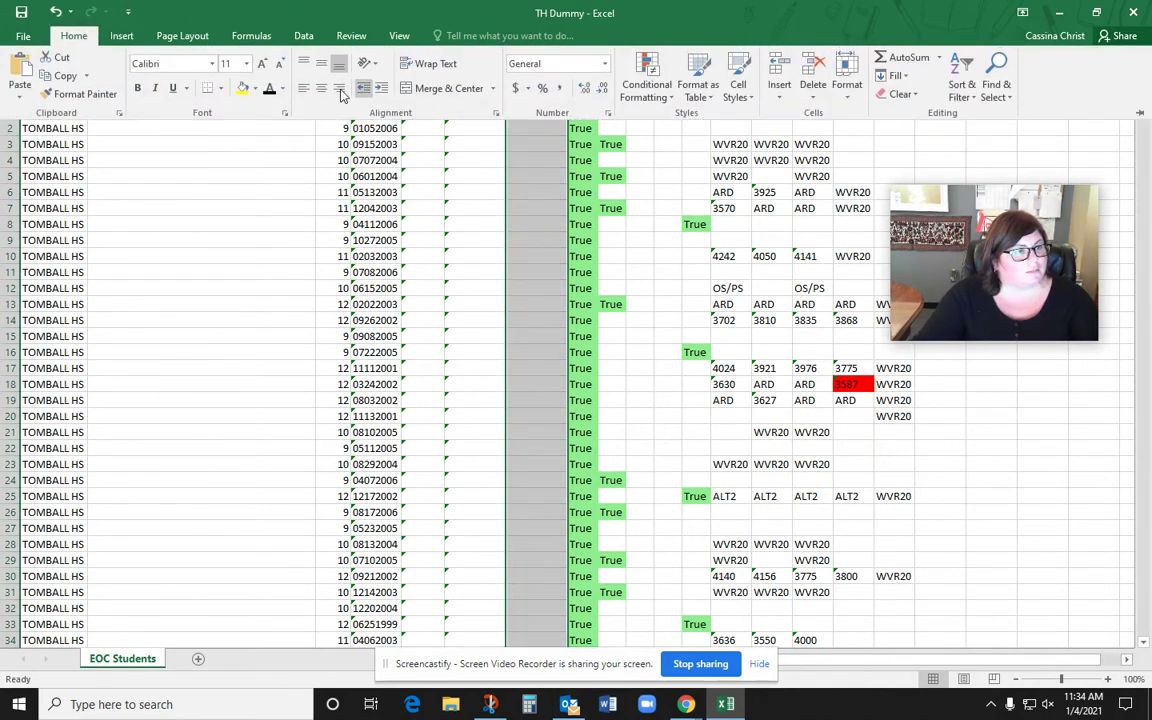
{"action": "left_click", "coordinate": [283, 90]}
{"action": "left_click", "coordinate": [280, 108]}
{"action": "left_click", "coordinate": [544, 206]}
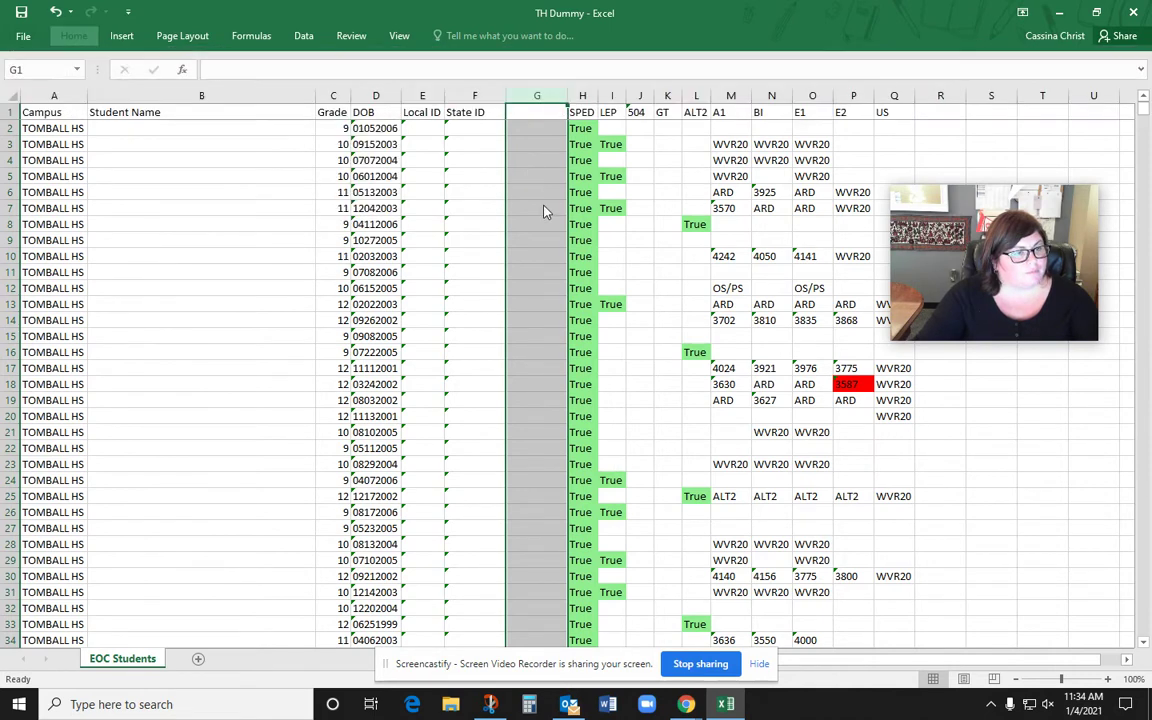
Enter SPED in cell G2 and give the new column the header Spec Pops in G1.
{"action": "left_click", "coordinate": [535, 111]}
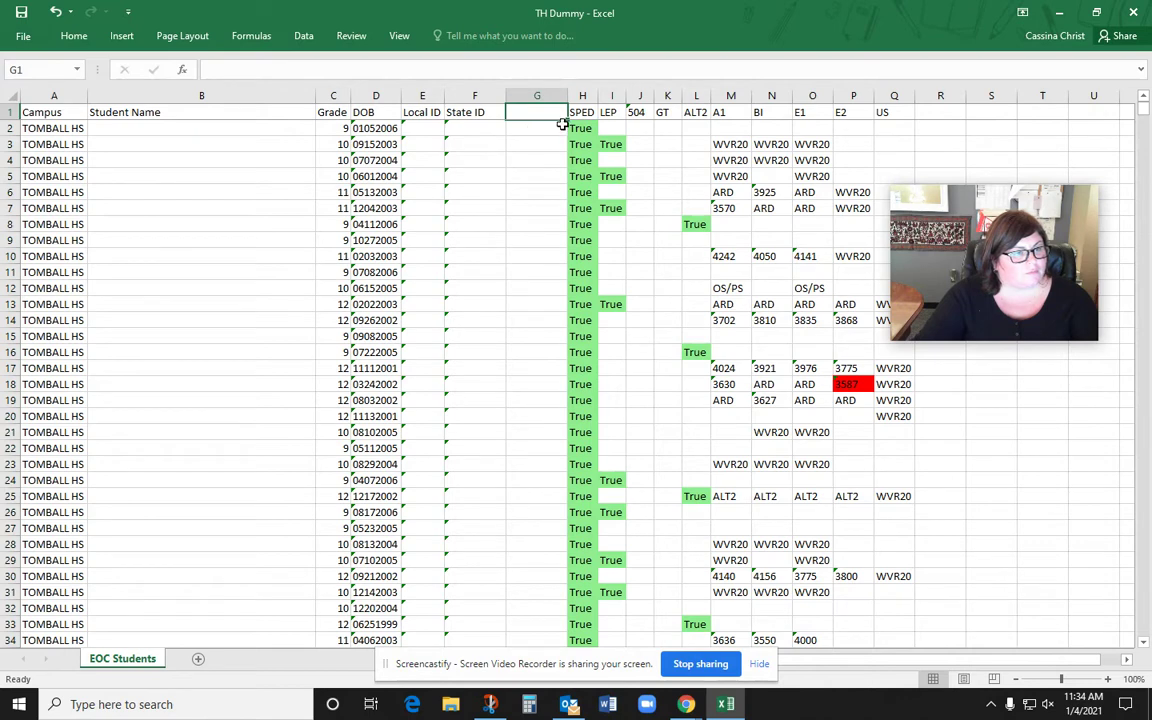
{"action": "left_click", "coordinate": [553, 128]}
{"action": "type", "text": "SPED"}
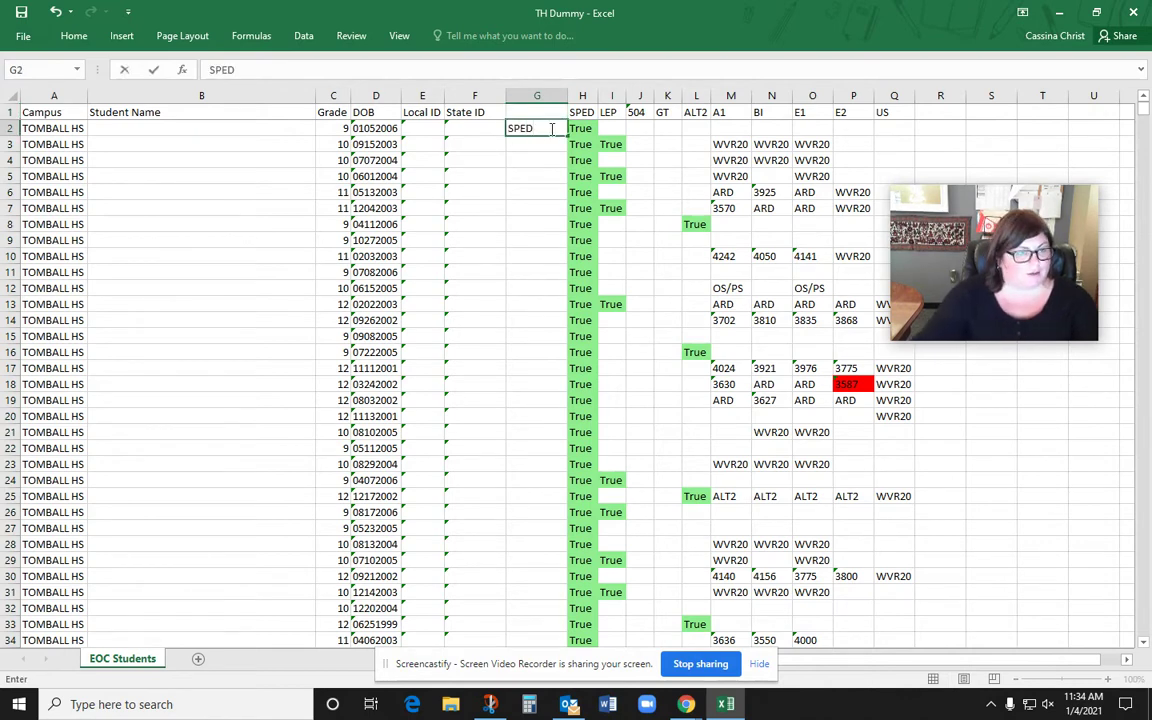
{"action": "left_click", "coordinate": [540, 112]}
{"action": "type", "text": "SpeD"}
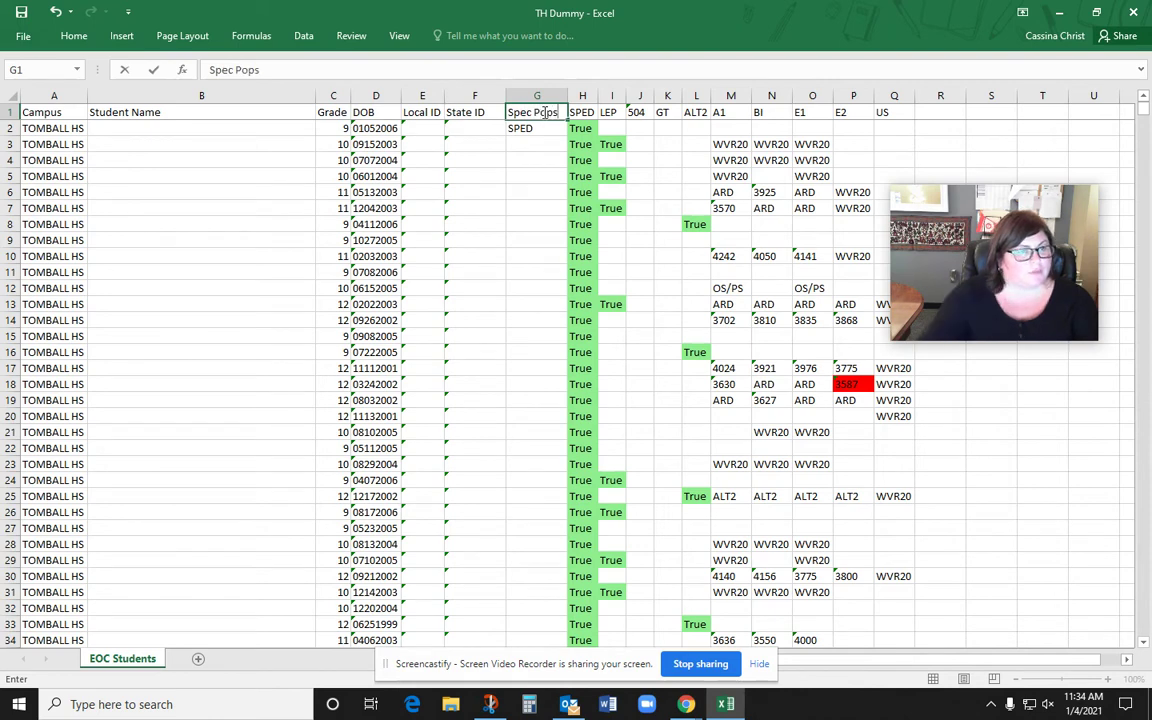
{"action": "left_click_drag", "start_coordinate": [530, 171], "coordinate": [549, 161]}
Copy the SPED label from G2 and paste it down the Spec Pops column through row 218, the last student marked True.
{"action": "left_click", "coordinate": [537, 128]}
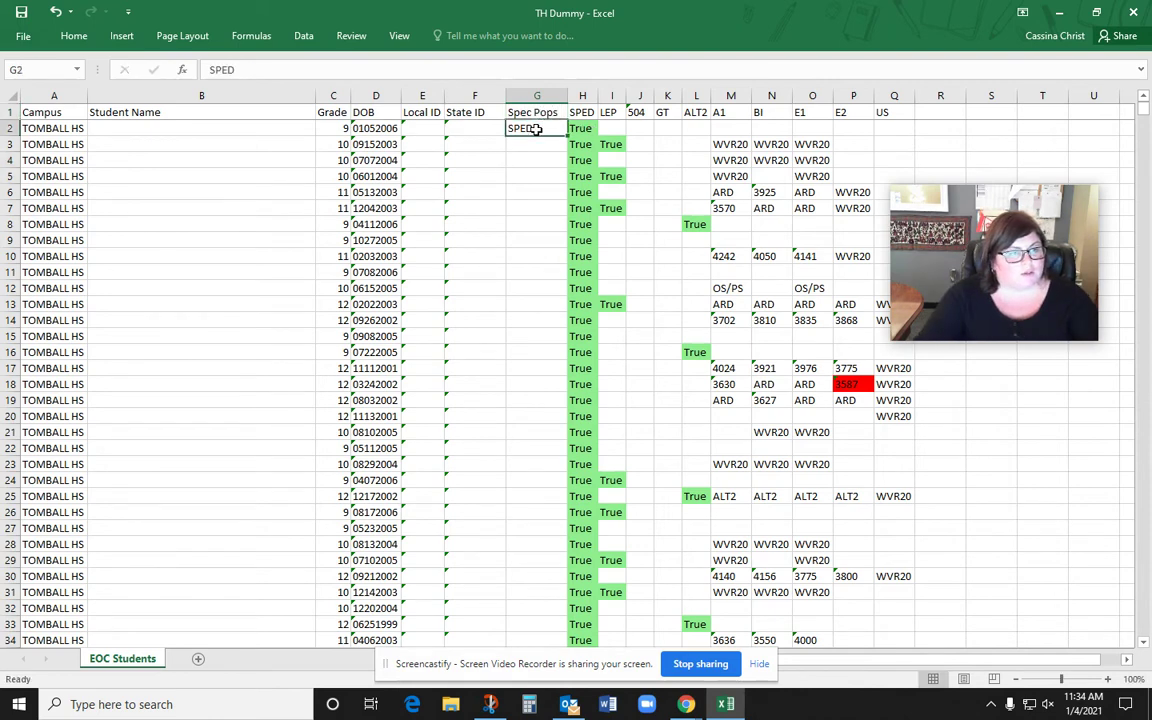
{"action": "right_click", "coordinate": [537, 128]}
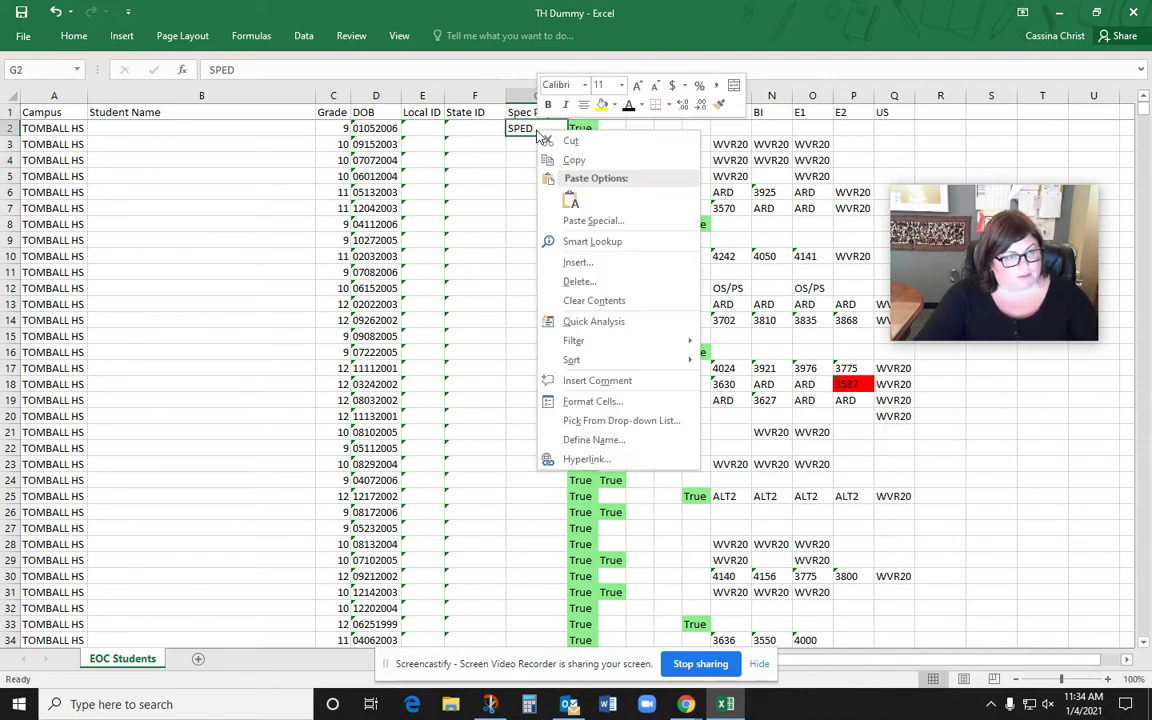
{"action": "left_click", "coordinate": [574, 161]}
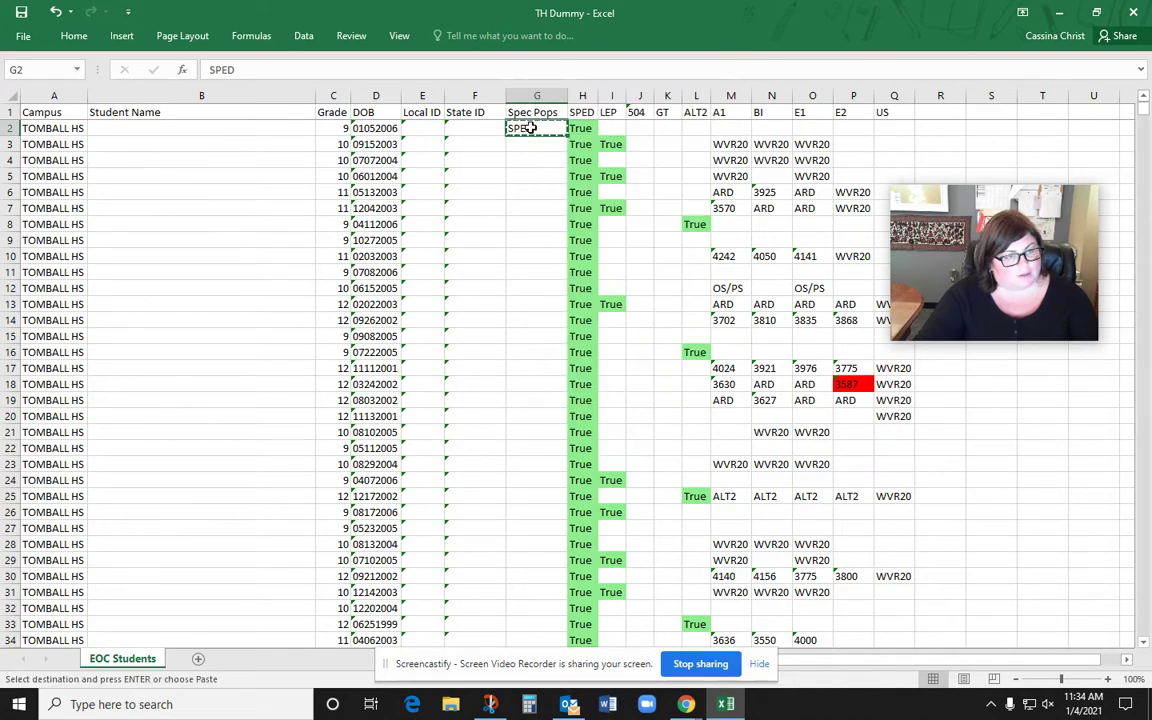
{"action": "left_click_drag", "start_coordinate": [530, 128], "coordinate": [549, 318]}
{"action": "right_click", "coordinate": [549, 318]}
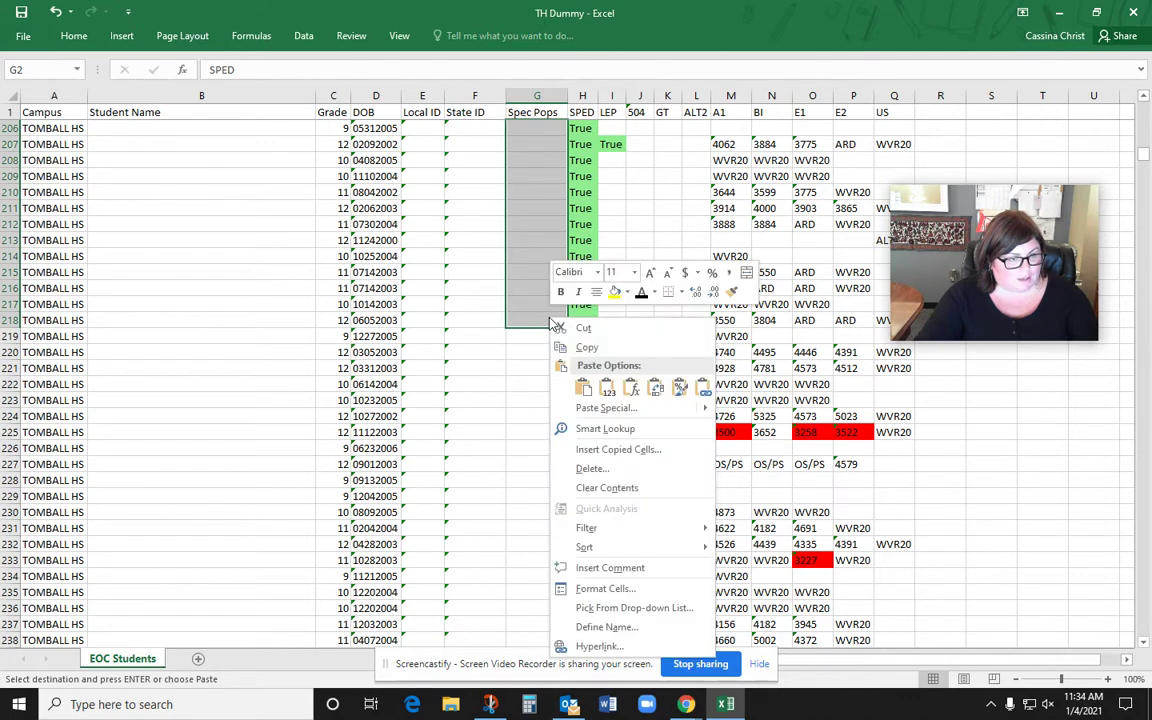
{"action": "left_click", "coordinate": [585, 390]}
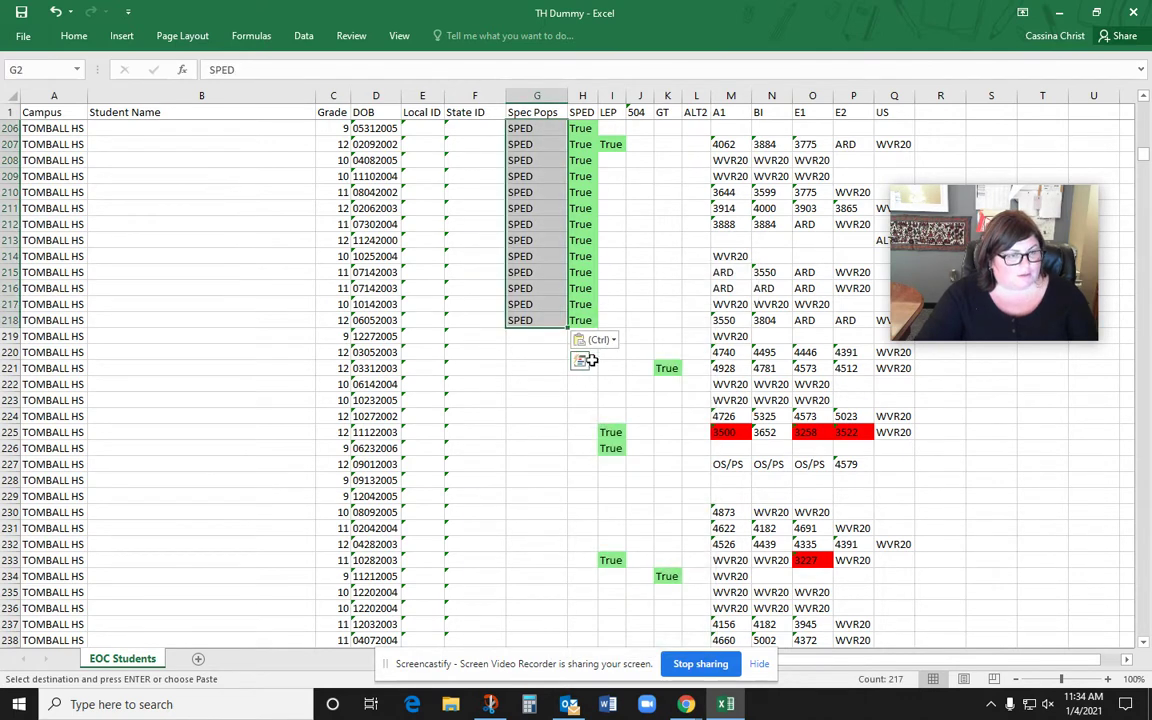
Turn on filtering for the whole EOC Students sheet so every column header gets a filter.
{"action": "scroll", "coordinate": [630, 232], "scroll_direction": "up", "scroll_amount": 17}
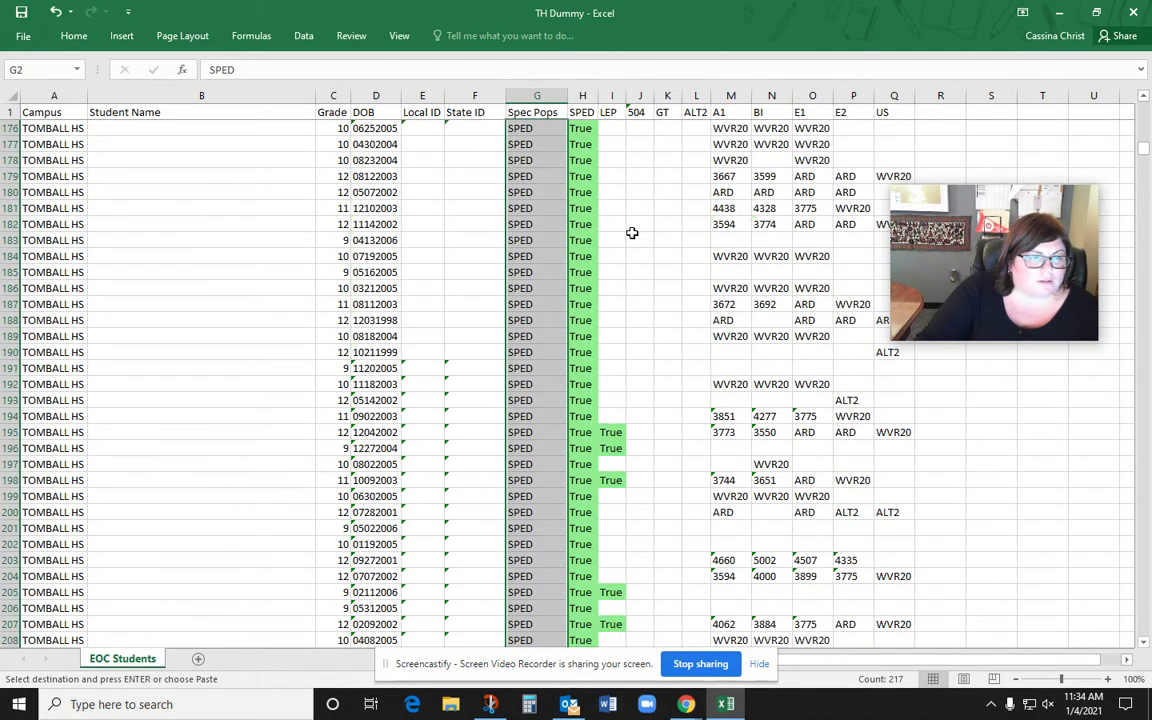
{"action": "scroll", "coordinate": [630, 234], "scroll_direction": "up", "scroll_amount": 20}
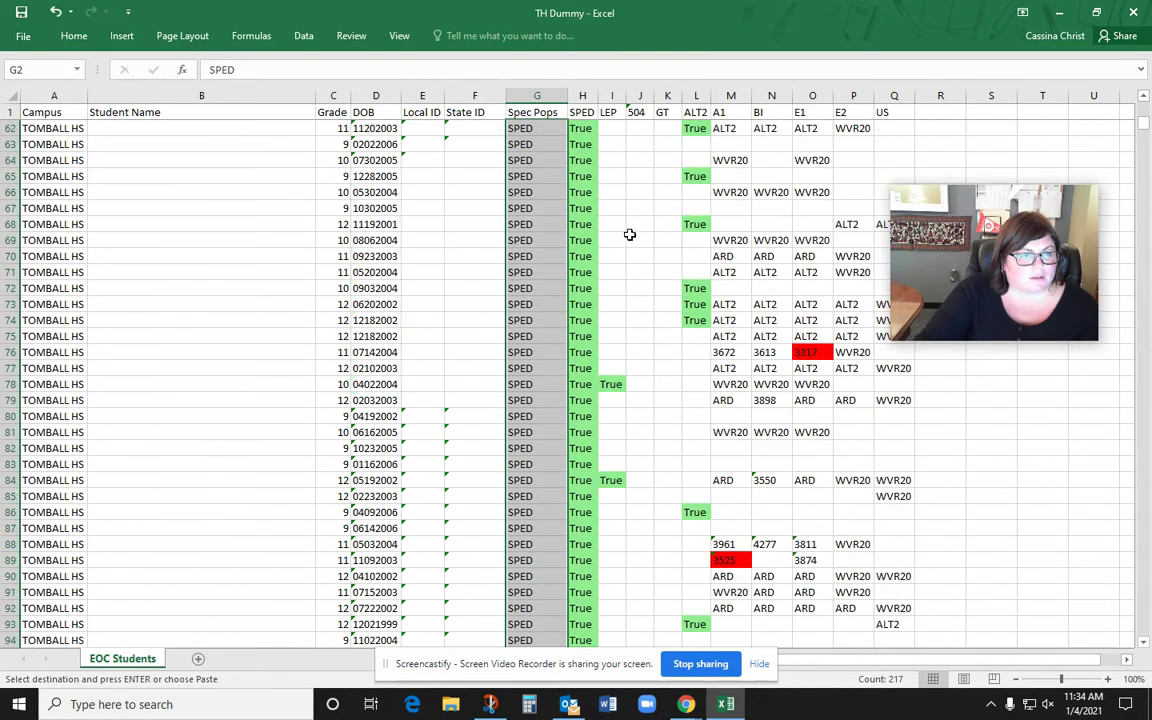
{"action": "scroll", "coordinate": [625, 241], "scroll_direction": "up", "scroll_amount": 8}
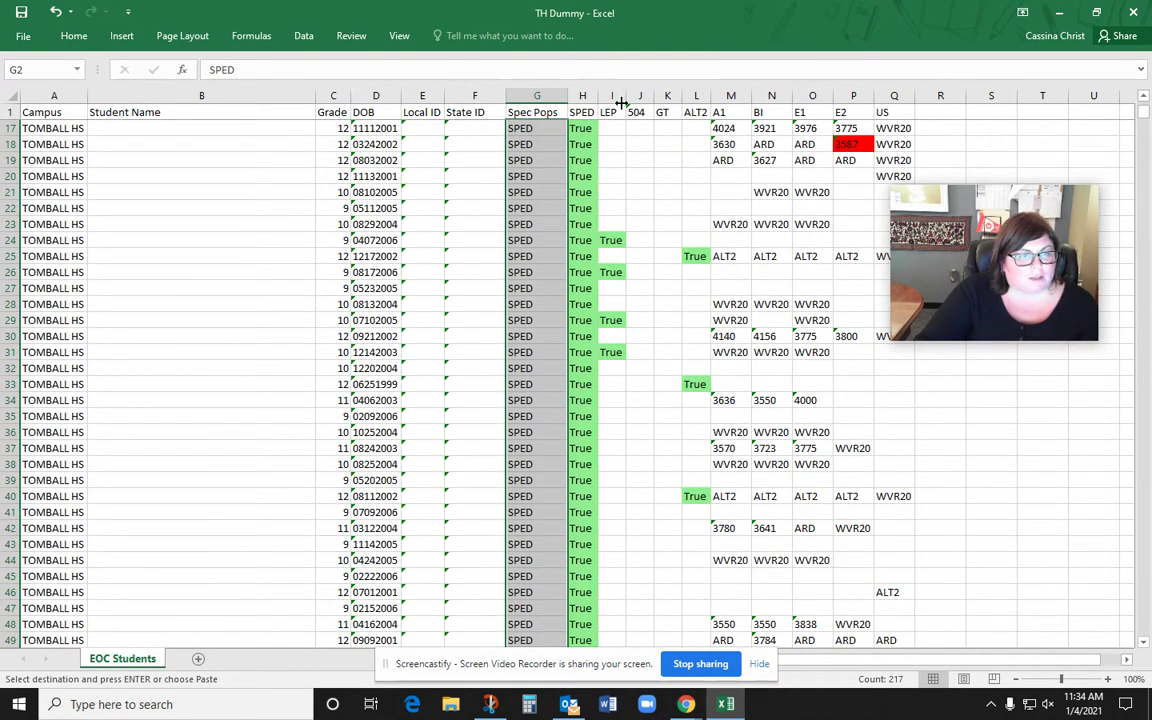
{"action": "left_click", "coordinate": [641, 95]}
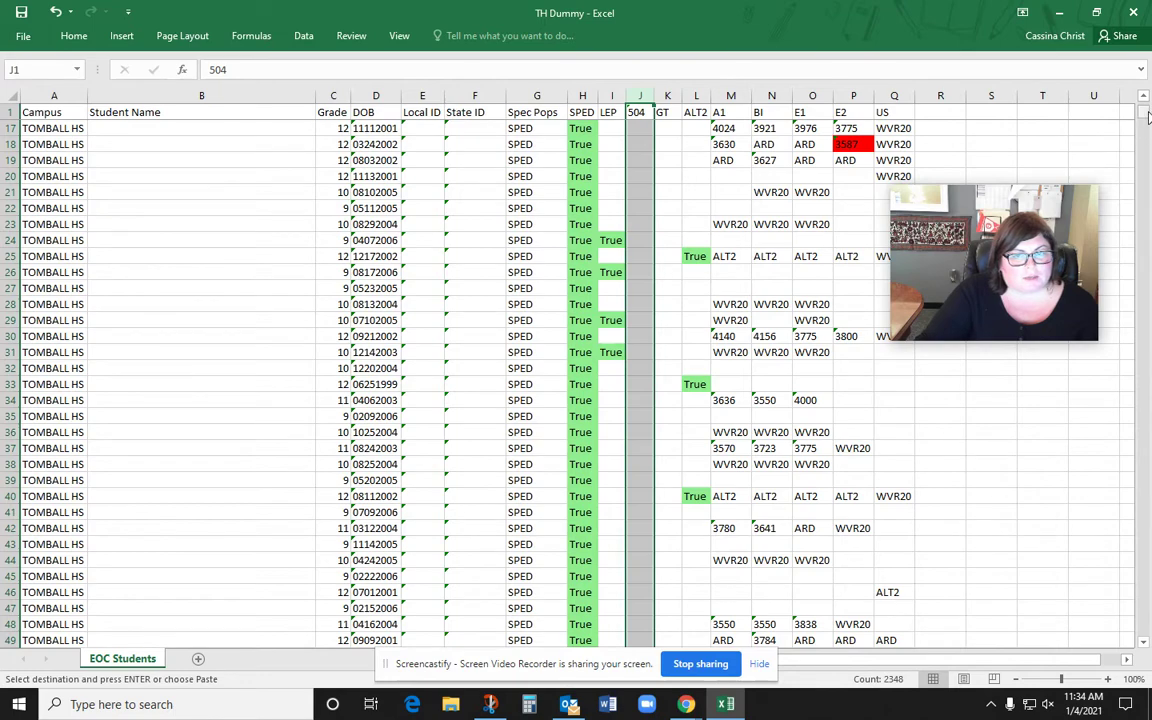
{"action": "scroll", "coordinate": [1148, 117], "scroll_direction": "up", "scroll_amount": 5}
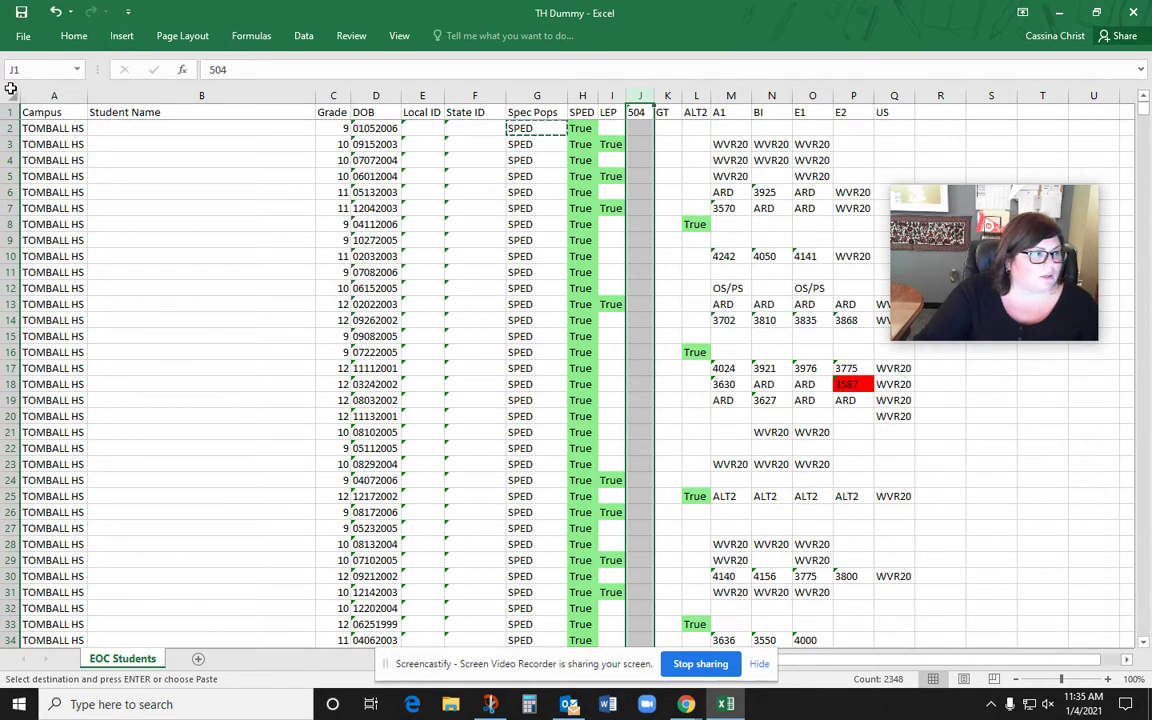
{"action": "left_click", "coordinate": [10, 90]}
{"action": "left_click", "coordinate": [303, 36]}
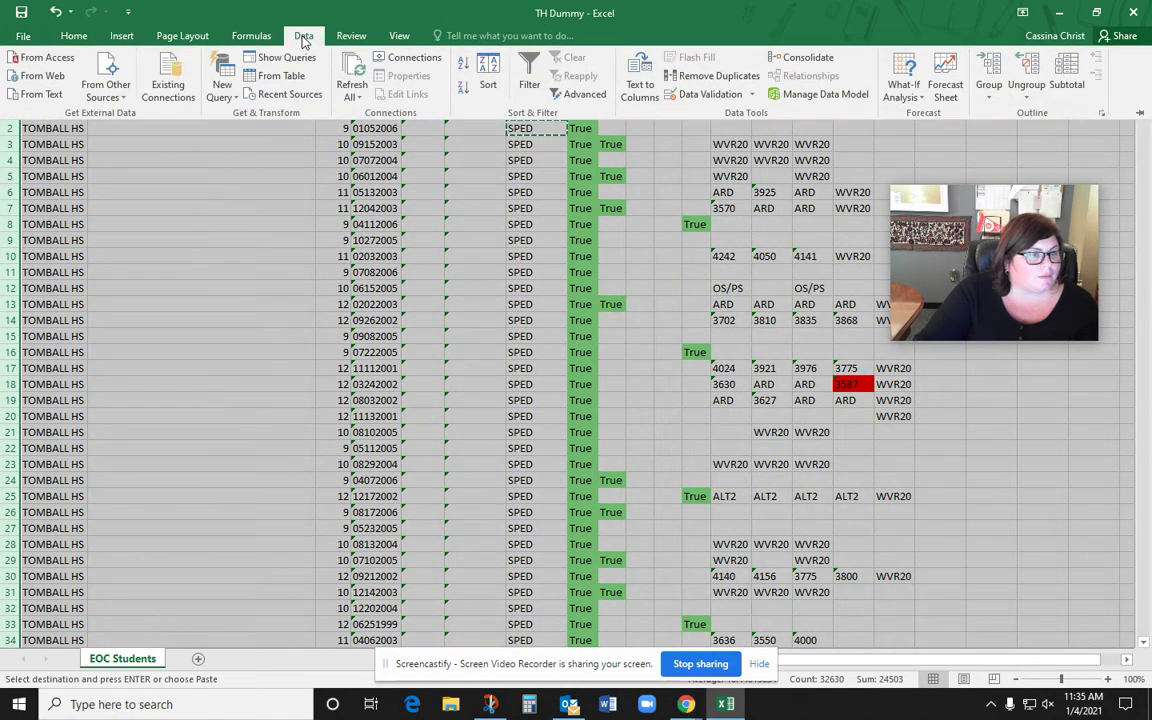
{"action": "left_click", "coordinate": [533, 74]}
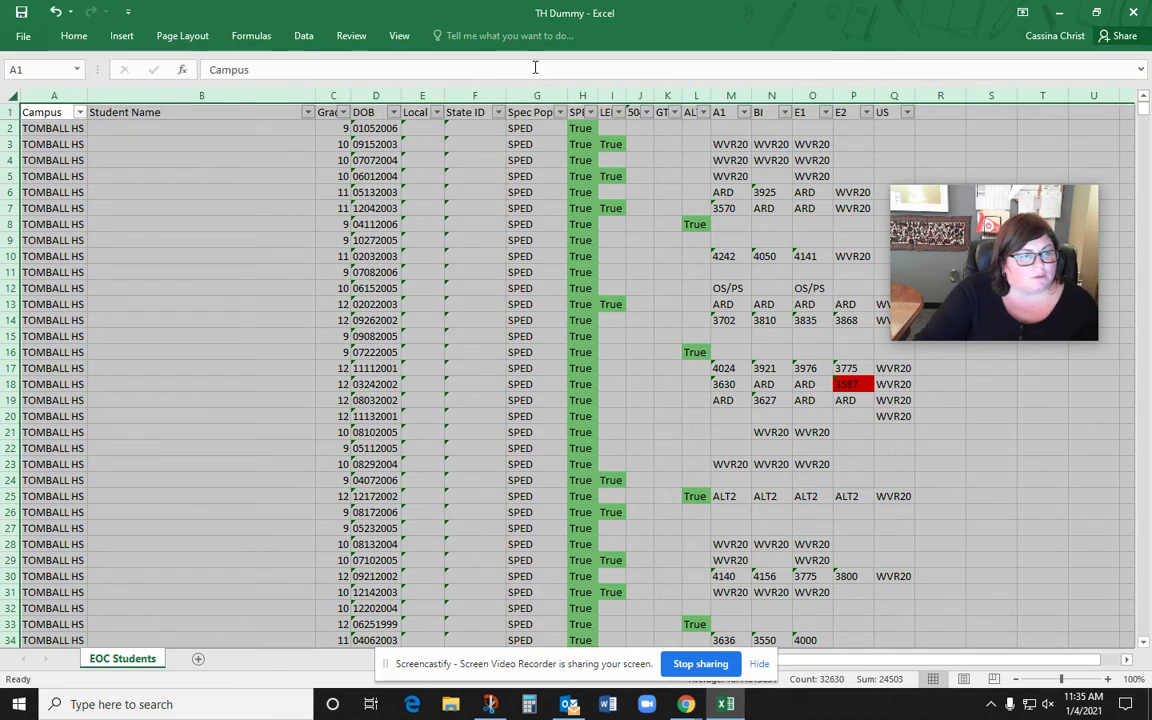
Filter the LEP column to show only True, and widen the SPED and LEP columns so their headers are readable.
{"action": "left_click", "coordinate": [619, 112]}
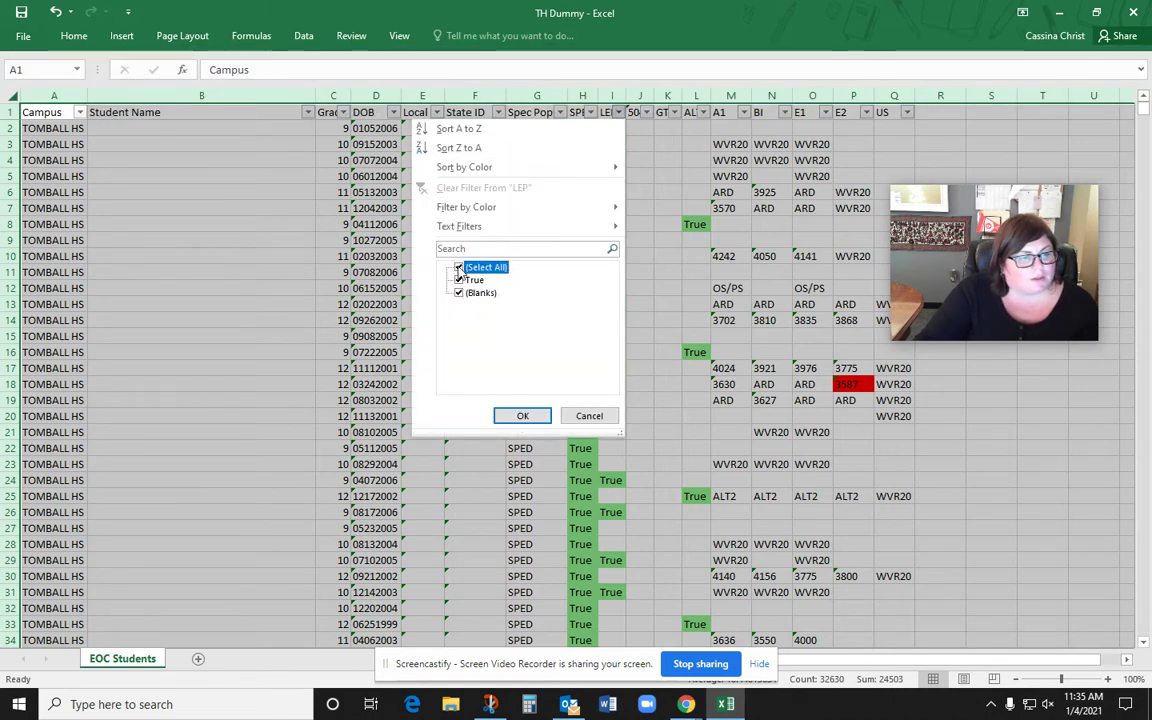
{"action": "left_click", "coordinate": [459, 267]}
{"action": "left_click", "coordinate": [459, 280]}
{"action": "left_click", "coordinate": [522, 416]}
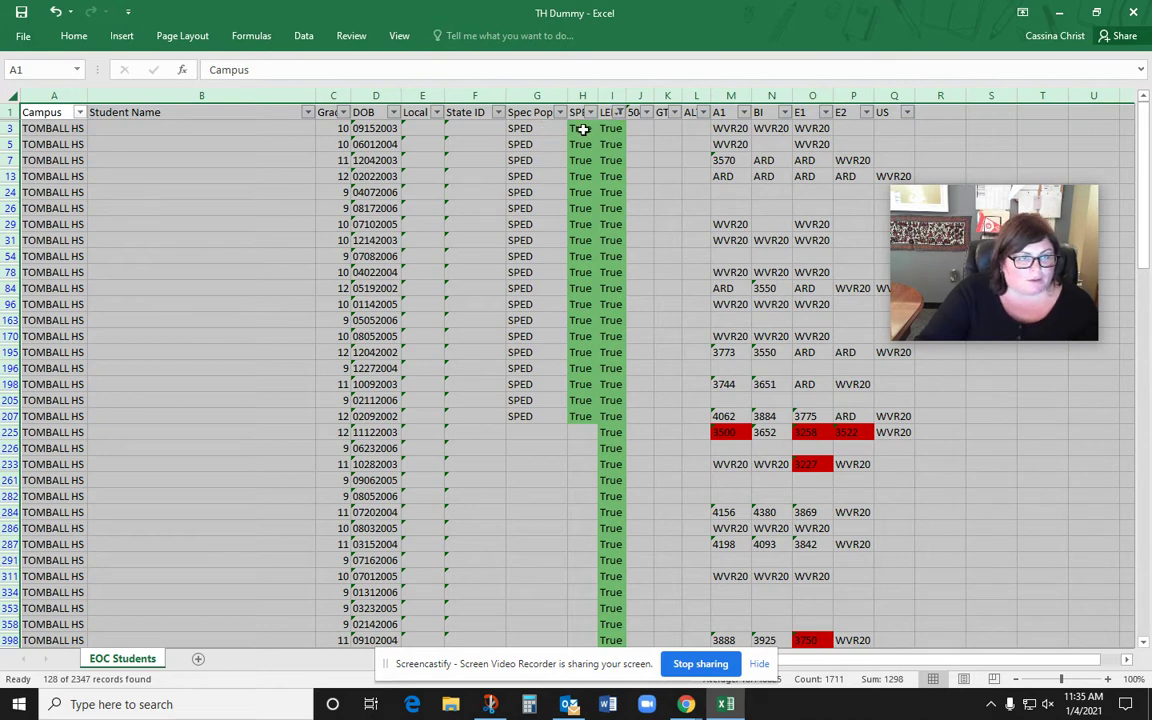
{"action": "left_click_drag", "start_coordinate": [580, 95], "coordinate": [632, 92]}
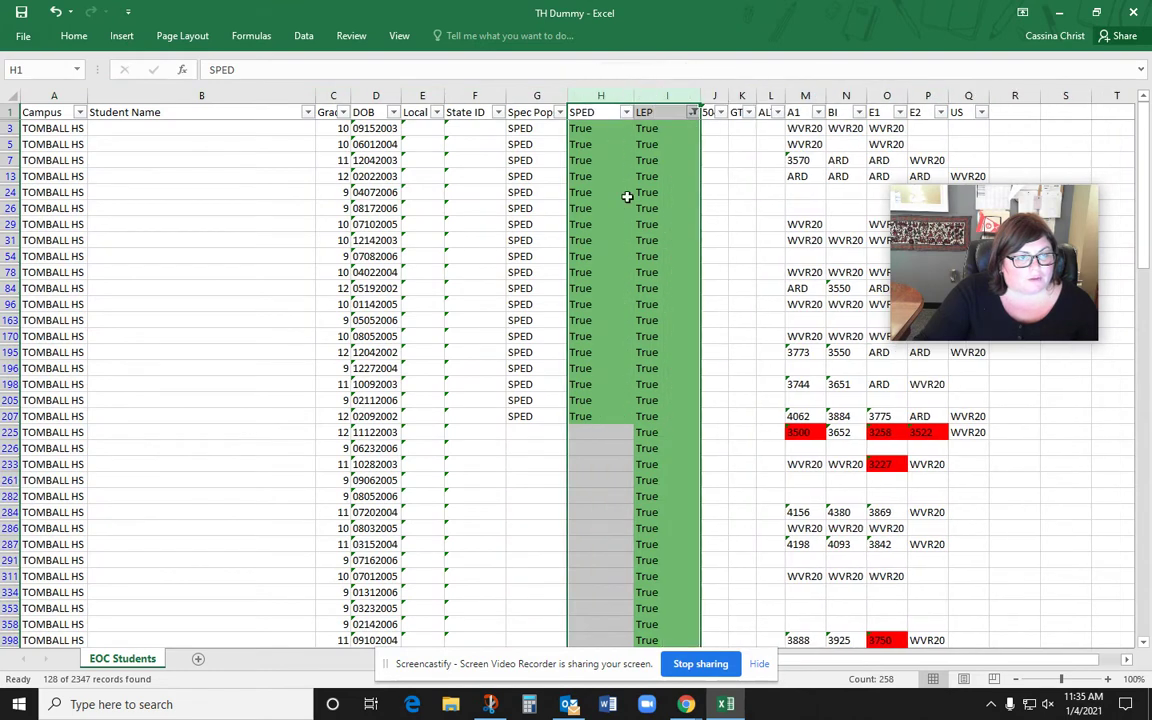
{"action": "left_click", "coordinate": [598, 224]}
Change the label in G3 to SPED/LEP and copy it down the filtered Spec Pops cells through row 207.
{"action": "left_click", "coordinate": [533, 129]}
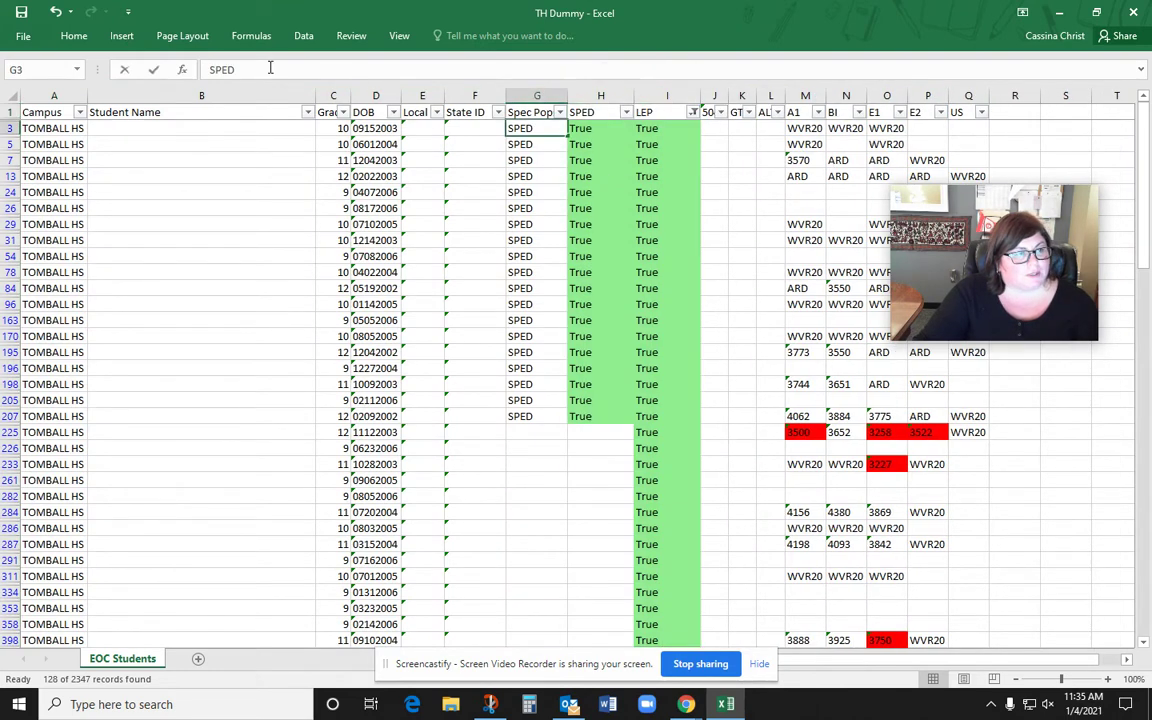
{"action": "left_click", "coordinate": [272, 69]}
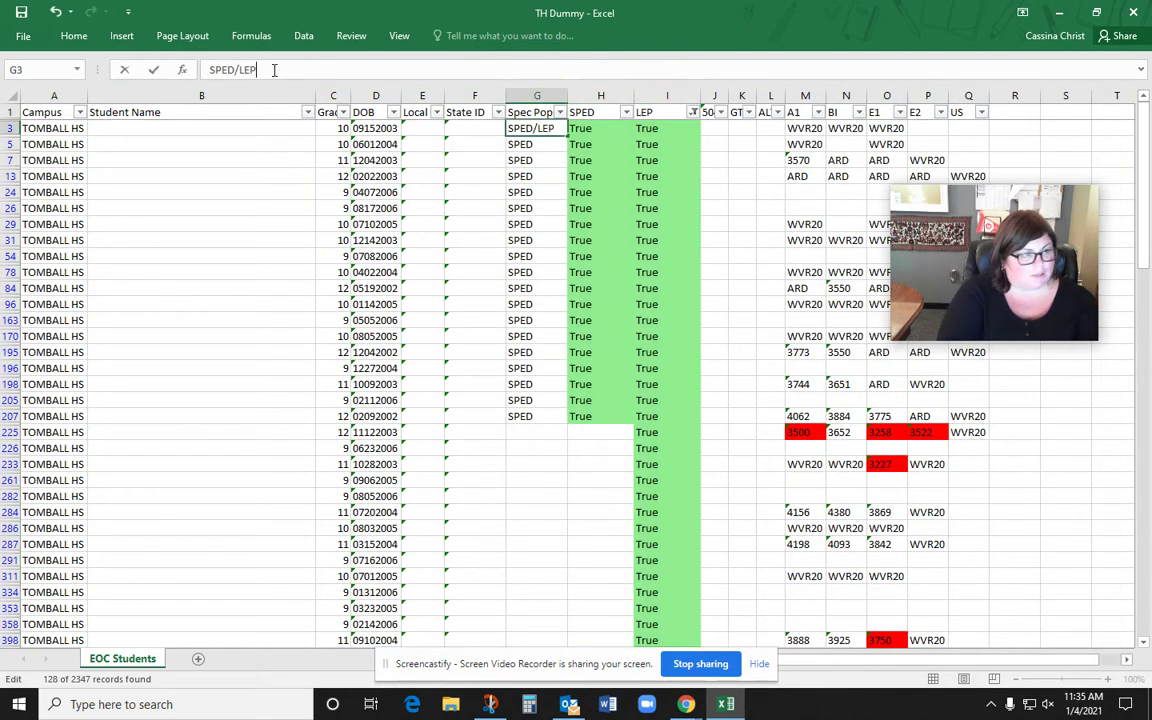
{"action": "key", "text": "Tab"}
{"action": "left_click", "coordinate": [528, 129]}
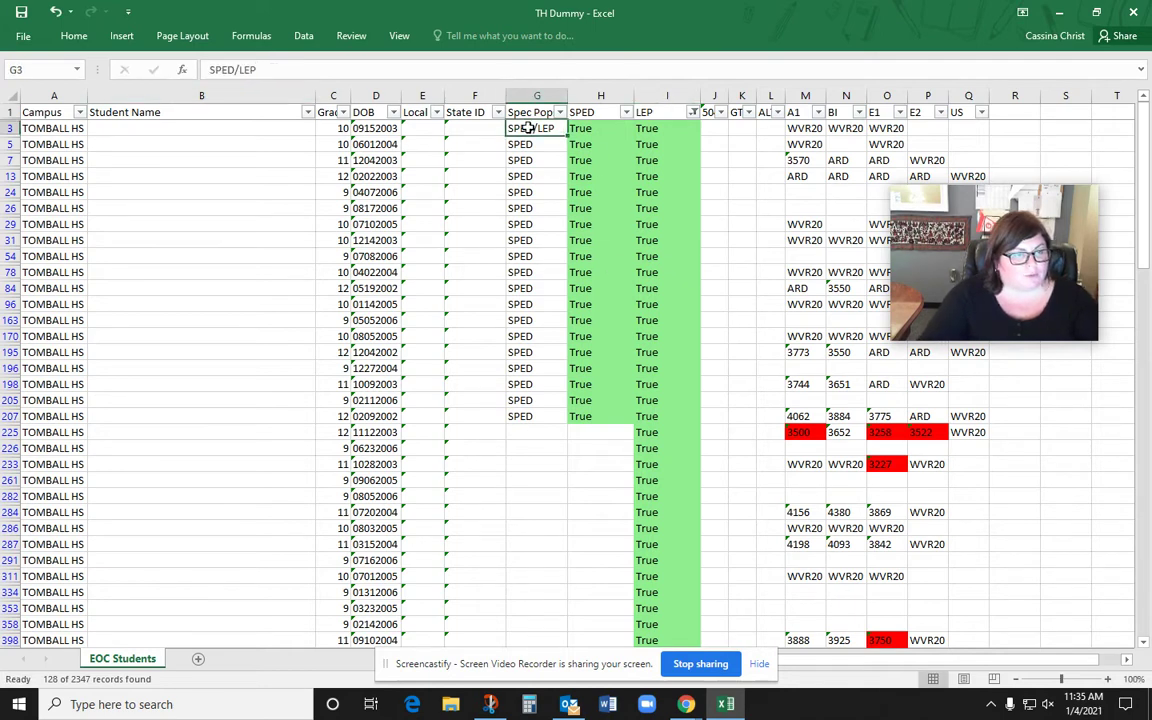
{"action": "key", "text": "ctrl+c"}
{"action": "left_click_drag", "start_coordinate": [528, 129], "coordinate": [555, 416]}
{"action": "key", "text": "ctrl+v"}
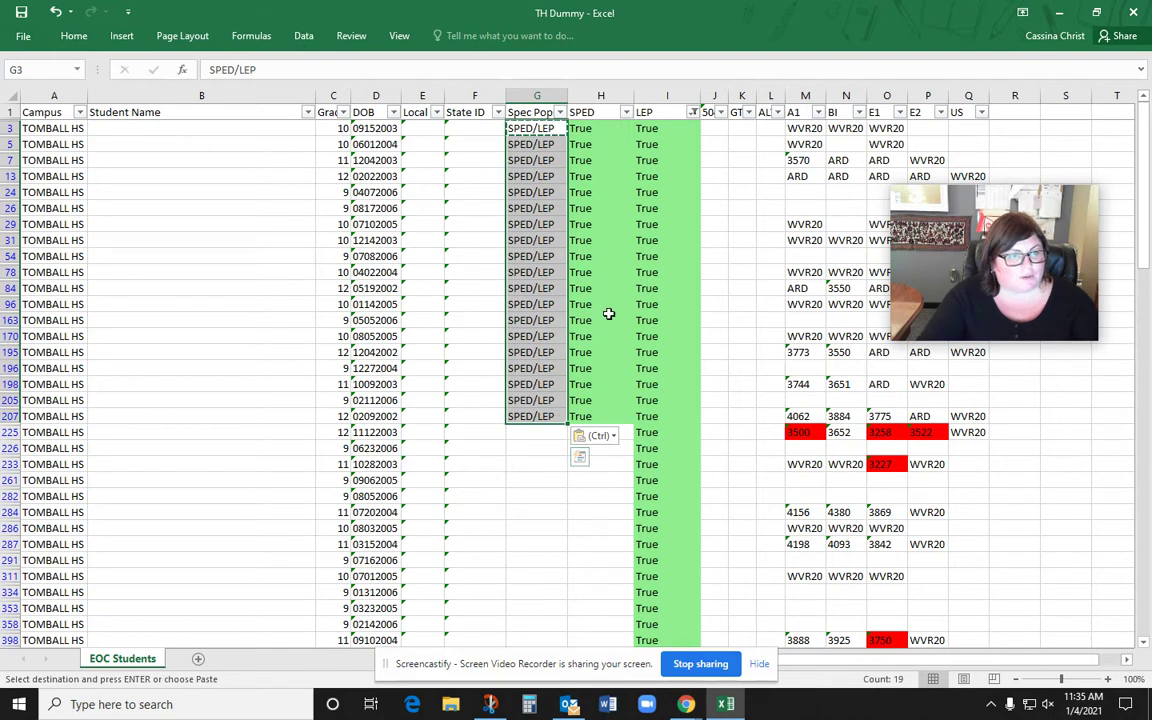
Enter LEP in G225 and copy it down the filtered Spec Pops cells through row 2342.
{"action": "left_click", "coordinate": [661, 132]}
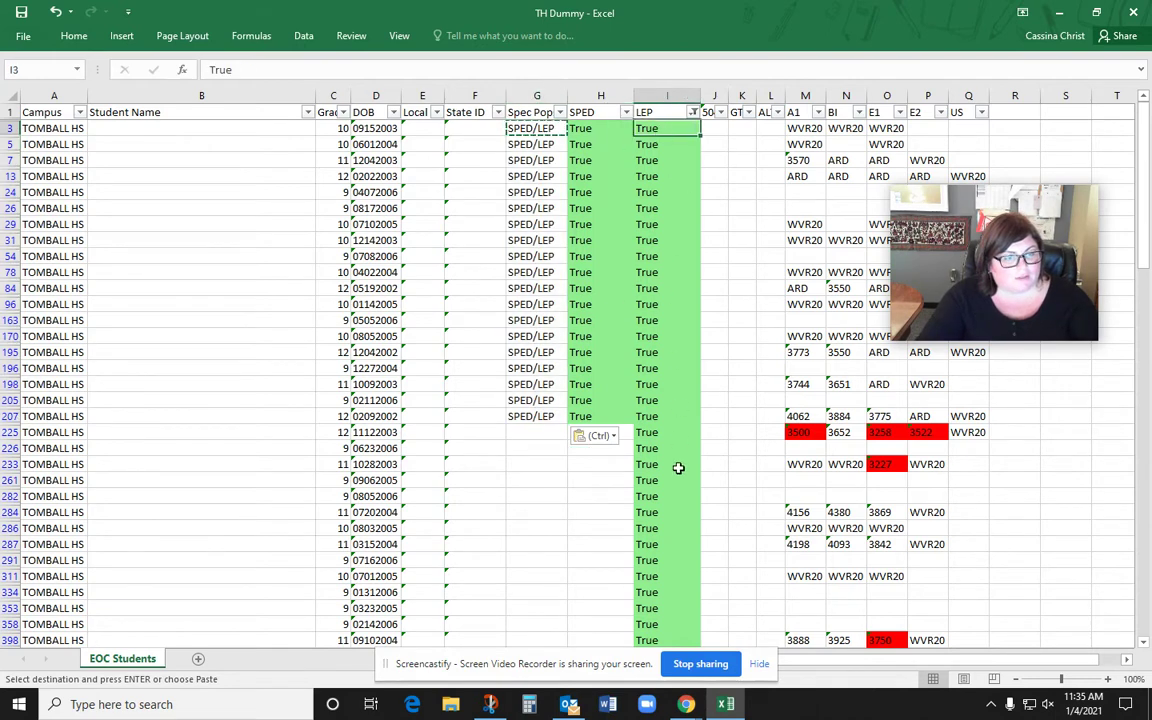
{"action": "left_click", "coordinate": [548, 428]}
{"action": "type", "text": "LEP"}
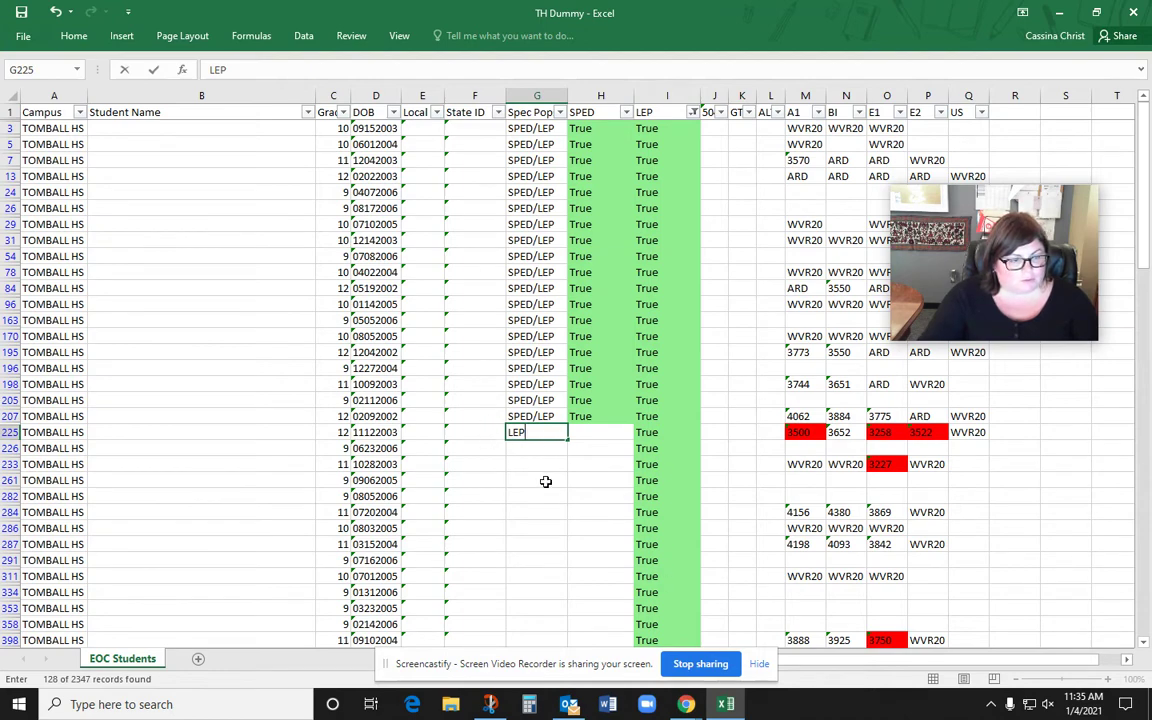
{"action": "left_click", "coordinate": [545, 482]}
{"action": "left_click", "coordinate": [522, 432]}
{"action": "key", "text": "ctrl+c"}
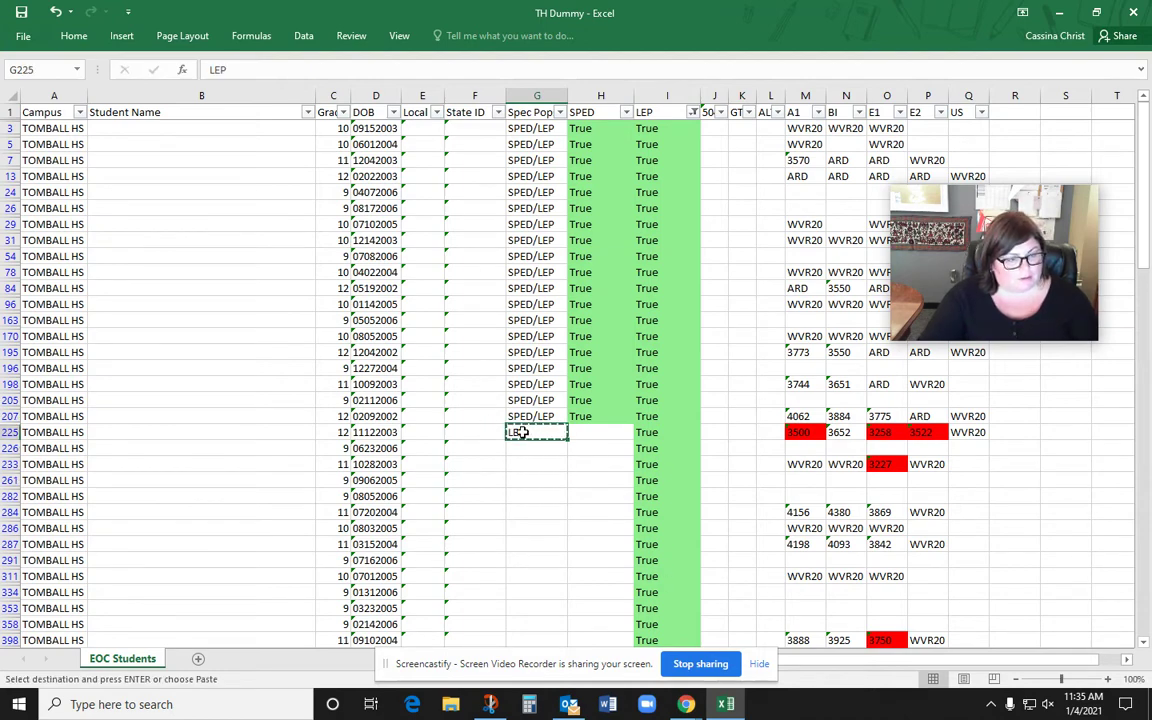
{"action": "left_click_drag", "start_coordinate": [537, 432], "coordinate": [551, 594]}
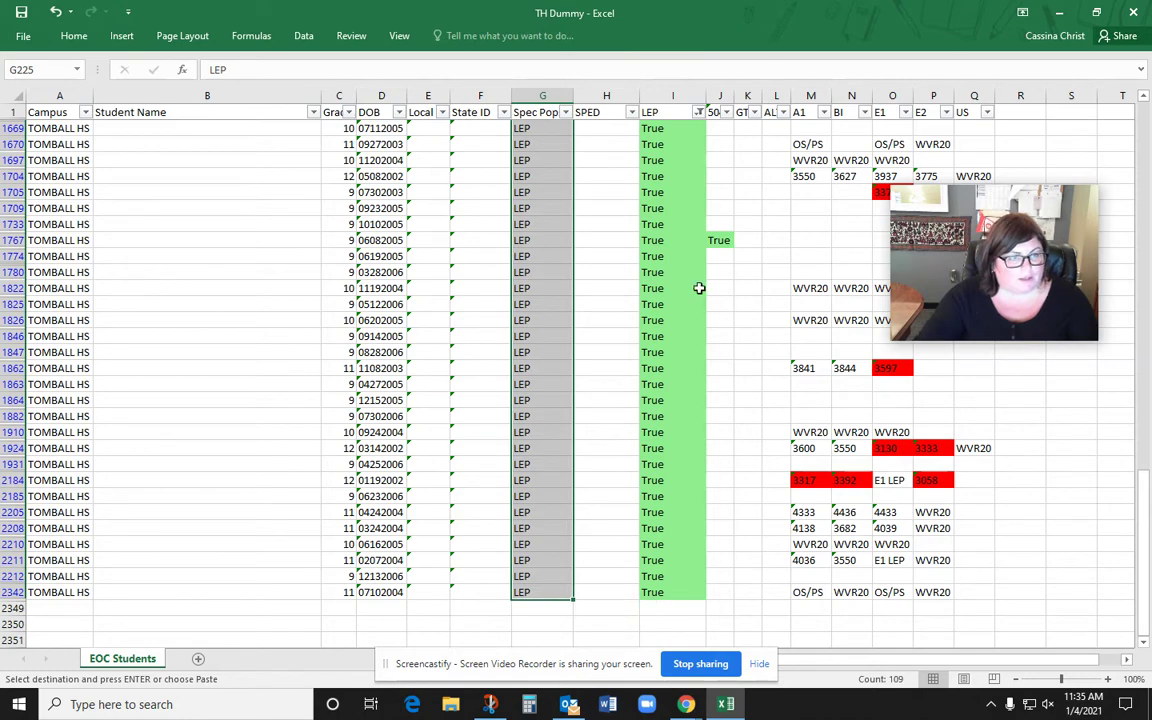
Remove the True-only restriction from the LEP column so all students are listed again.
{"action": "scroll", "coordinate": [663, 250], "scroll_direction": "up", "scroll_amount": 12}
{"action": "scroll", "coordinate": [663, 250], "scroll_direction": "up", "scroll_amount": 15}
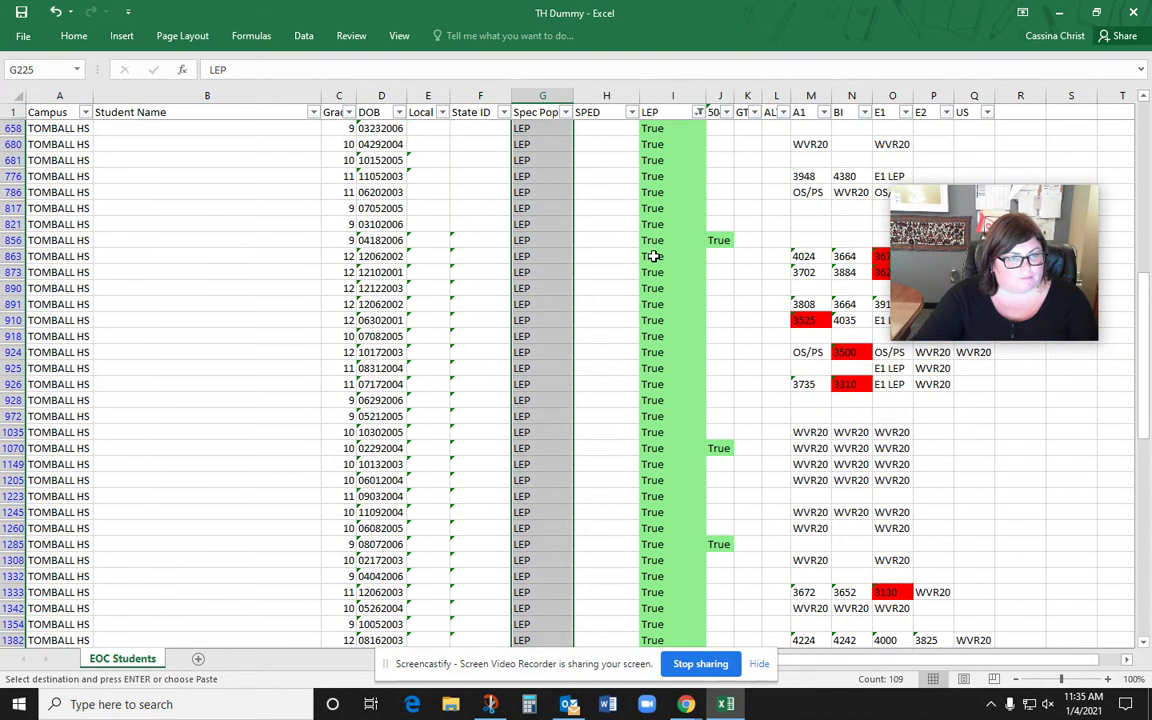
{"action": "scroll", "coordinate": [660, 220], "scroll_direction": "up", "scroll_amount": 5}
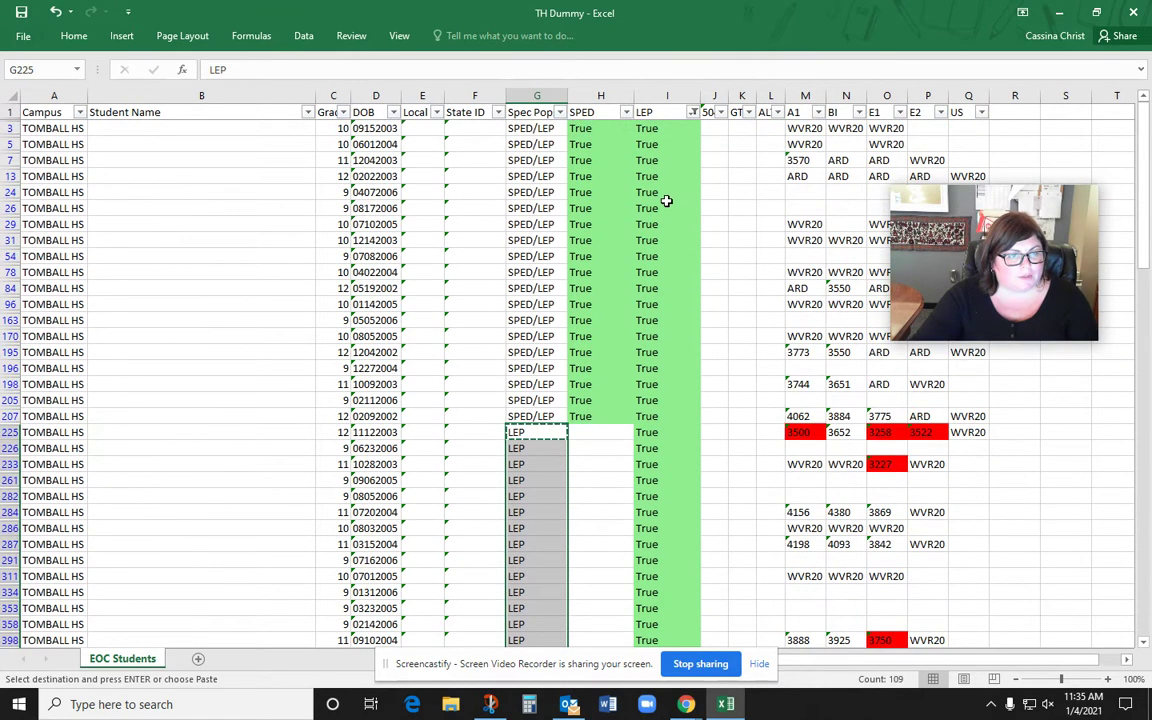
{"action": "left_click", "coordinate": [693, 112]}
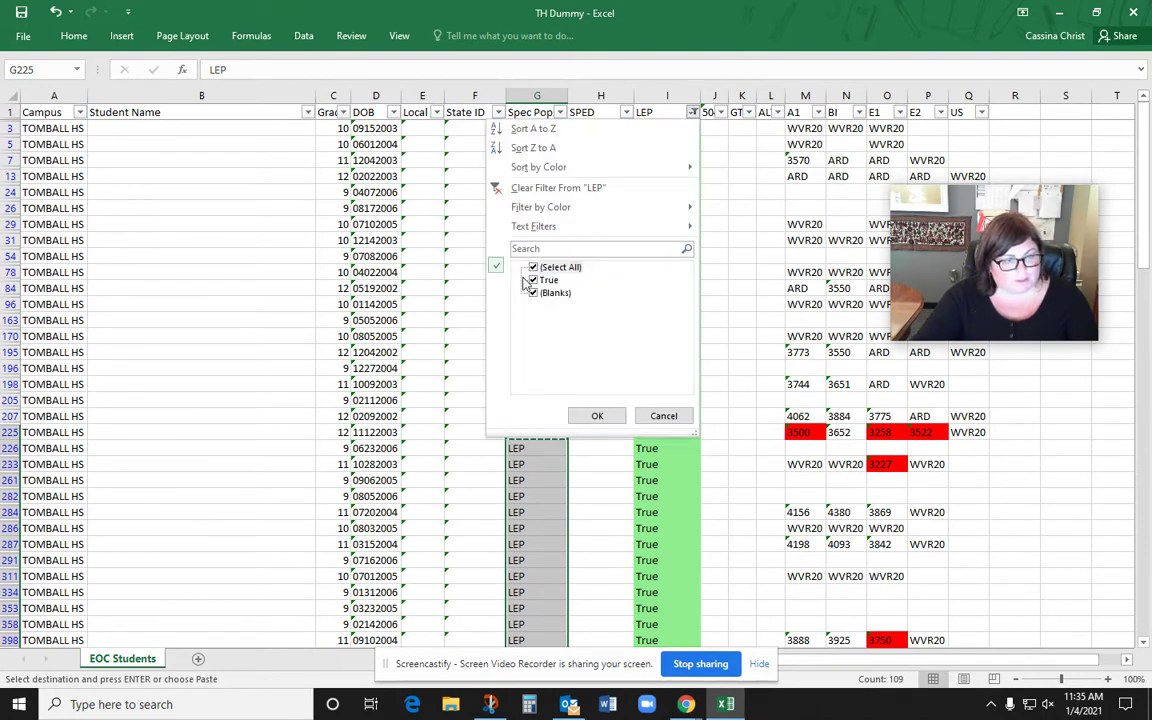
{"action": "left_click", "coordinate": [597, 415]}
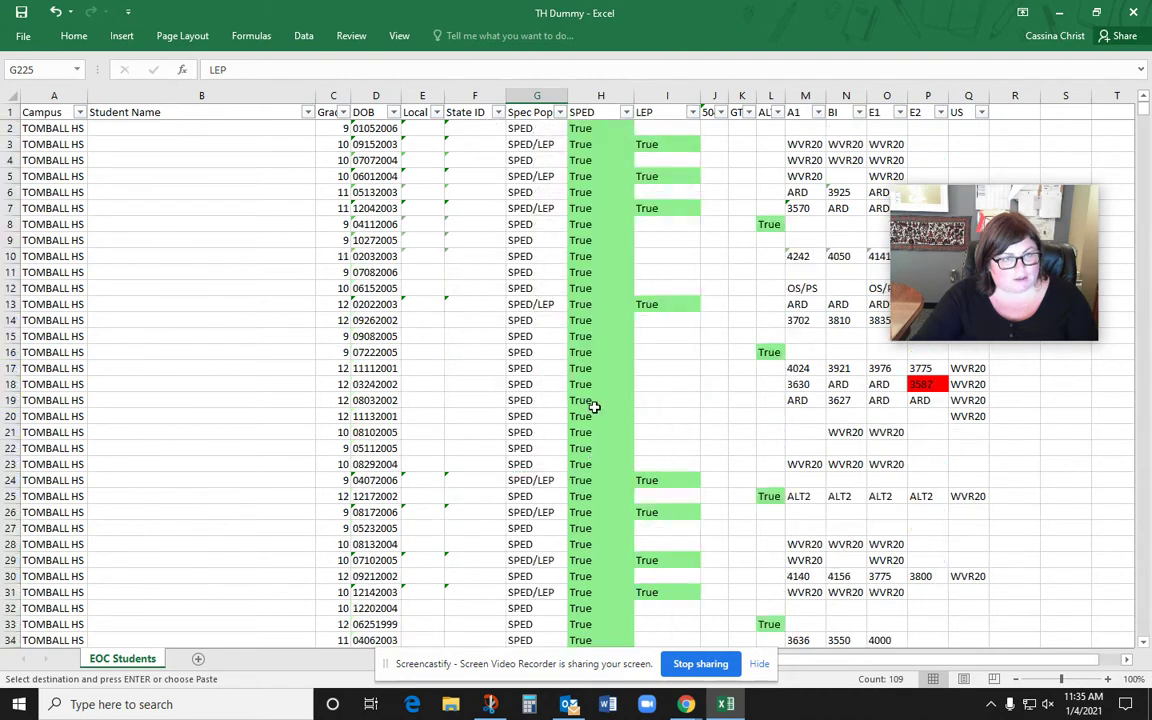
Filter the 504 column to show only students marked True.
{"action": "left_click", "coordinate": [720, 112]}
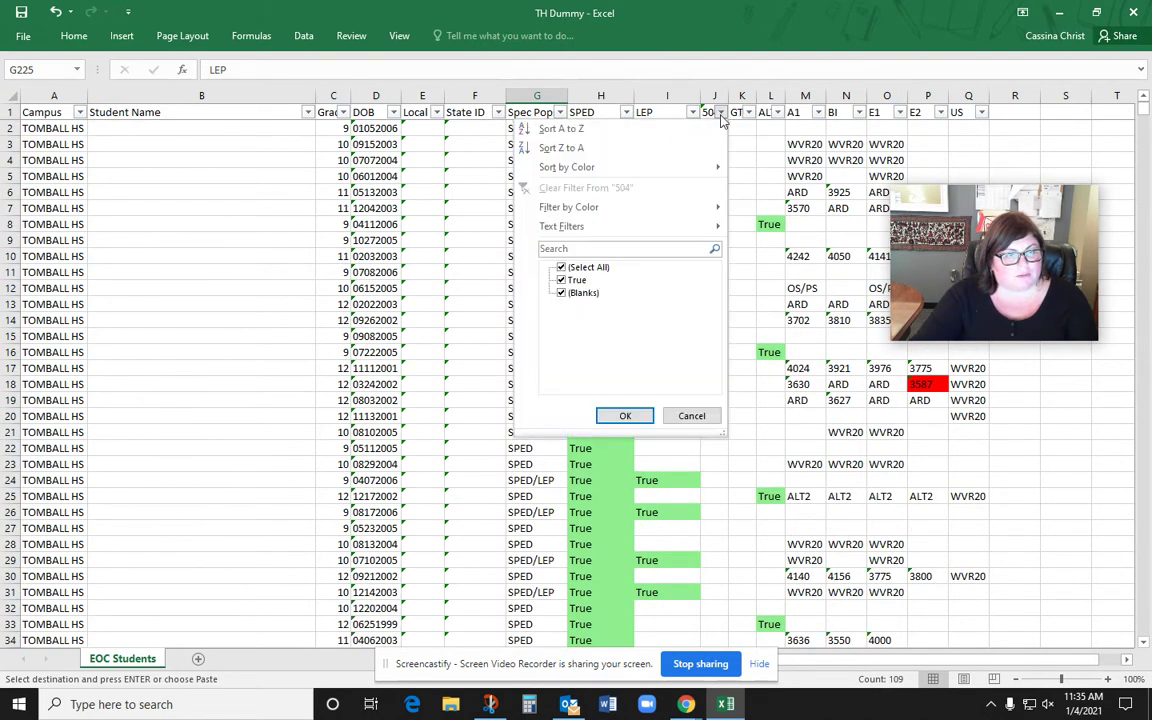
{"action": "left_click", "coordinate": [561, 267]}
{"action": "left_click", "coordinate": [561, 280]}
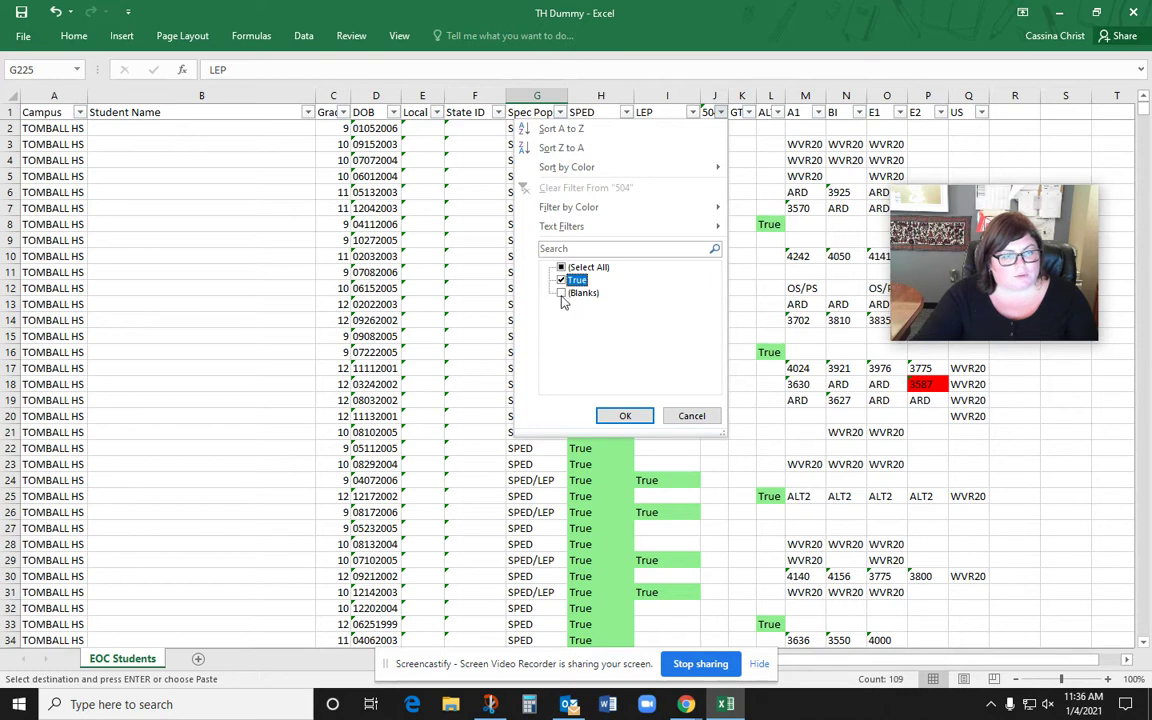
{"action": "left_click", "coordinate": [624, 416]}
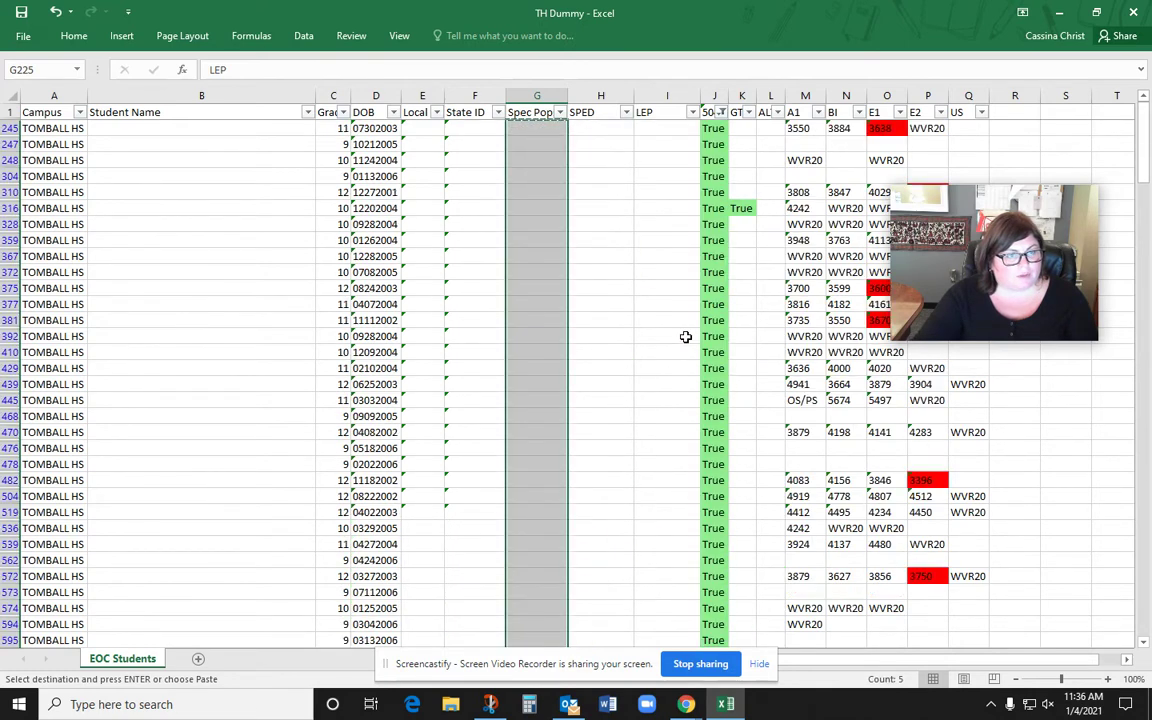
Check the 504 students for existing LEP labels and narrow the list to those also marked True under LEP.
{"action": "scroll", "coordinate": [637, 244], "scroll_direction": "down", "scroll_amount": 9}
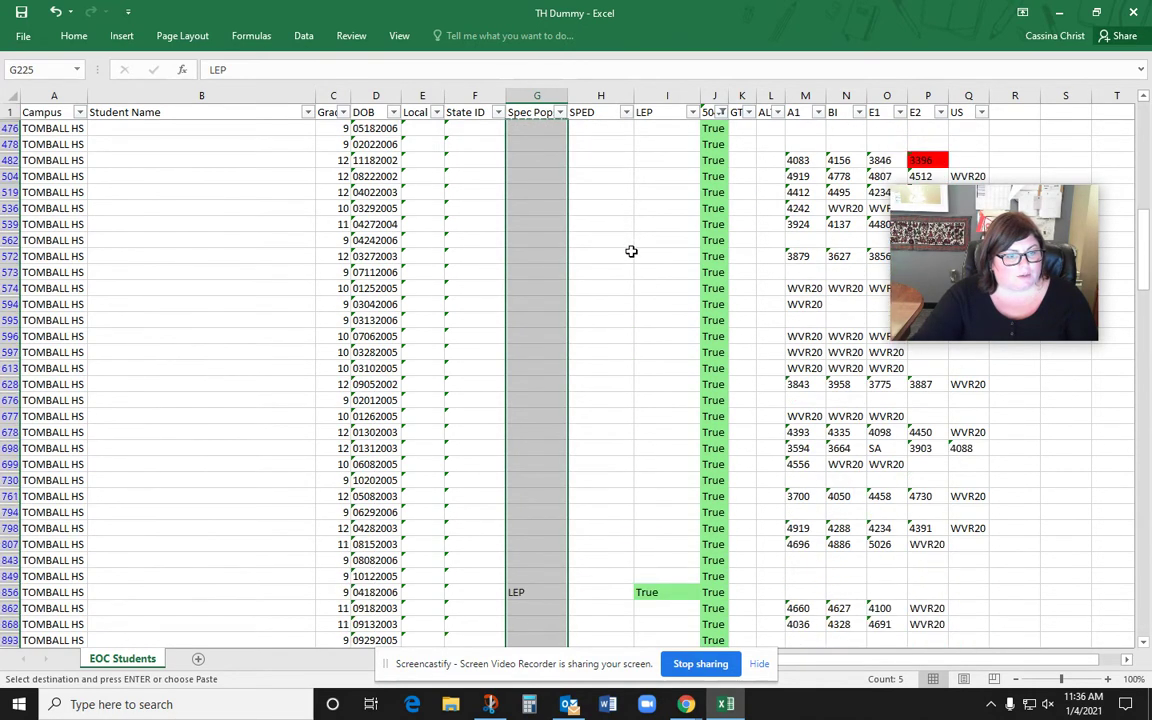
{"action": "scroll", "coordinate": [630, 253], "scroll_direction": "down", "scroll_amount": 9}
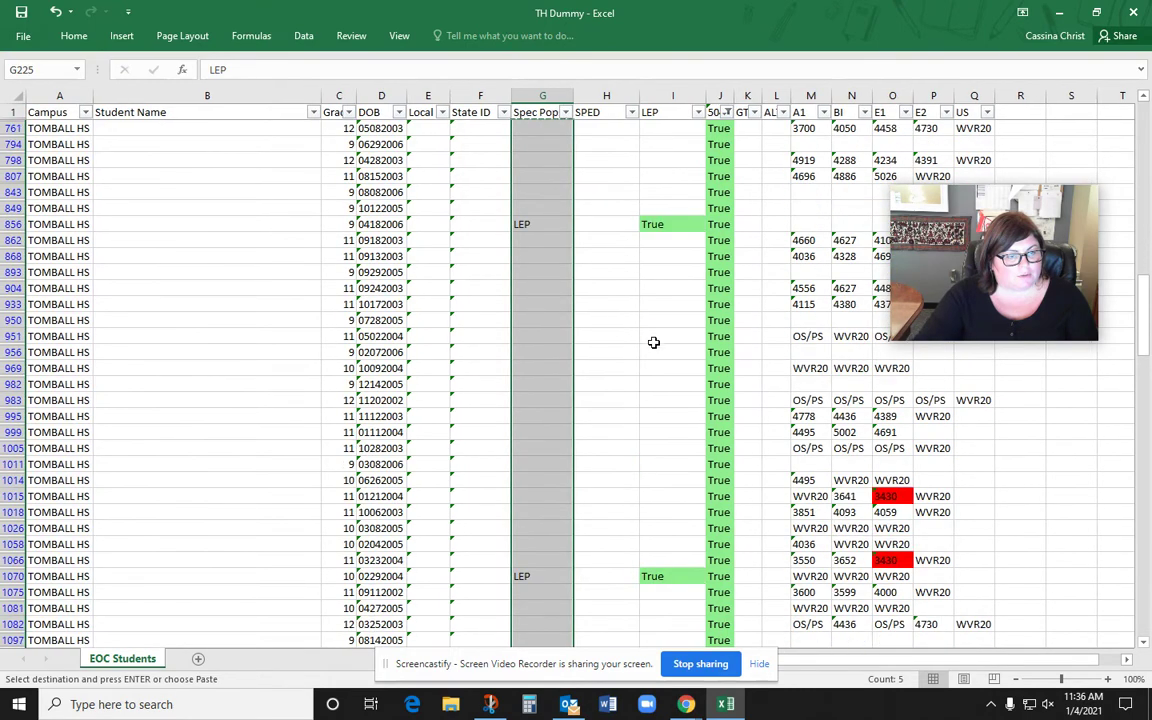
{"action": "scroll", "coordinate": [668, 375], "scroll_direction": "down", "scroll_amount": 2}
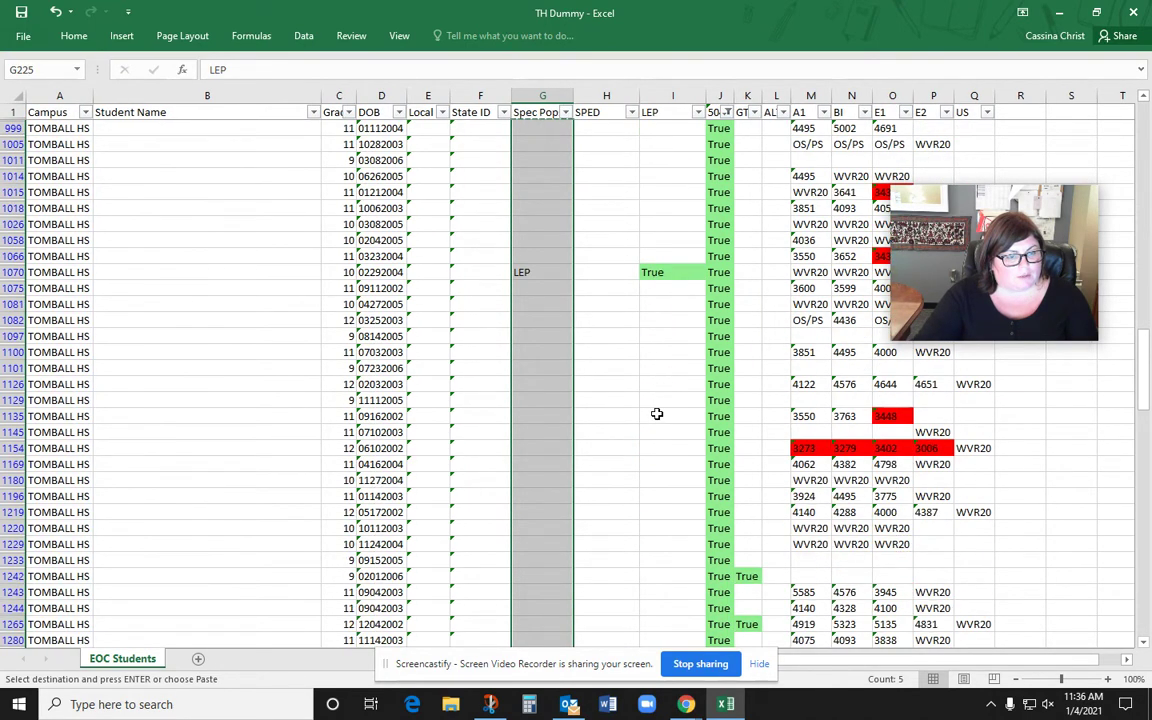
{"action": "scroll", "coordinate": [657, 413], "scroll_direction": "up", "scroll_amount": 19}
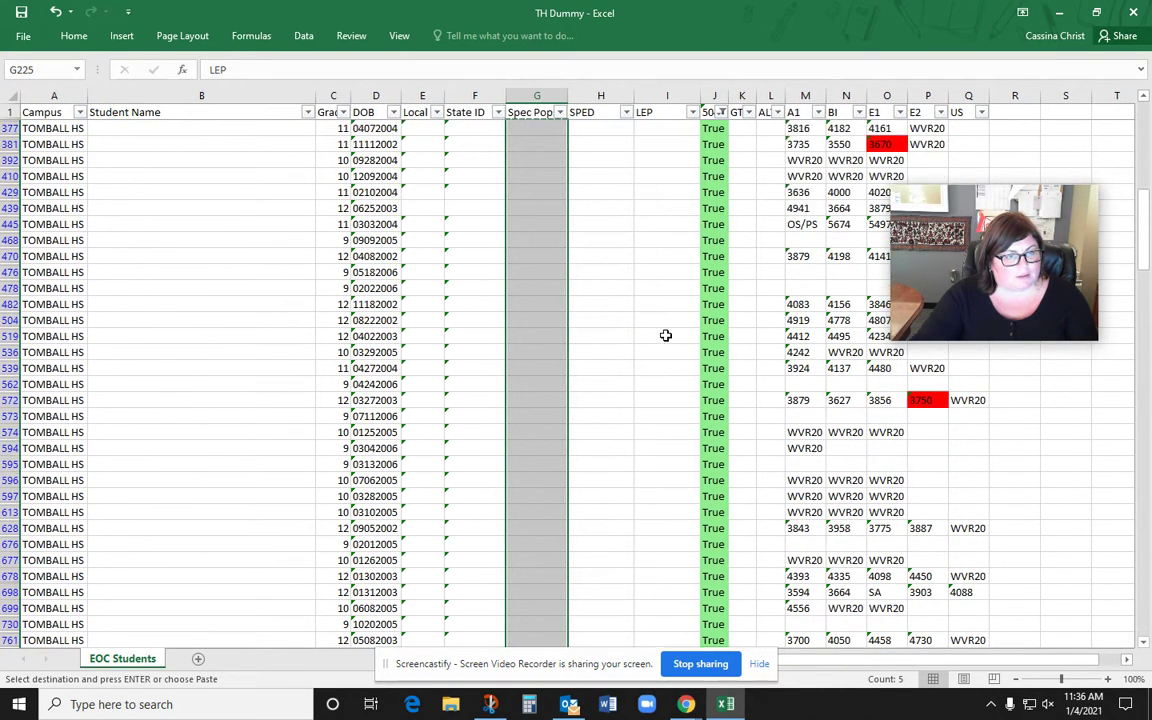
{"action": "scroll", "coordinate": [665, 336], "scroll_direction": "up", "scroll_amount": 4}
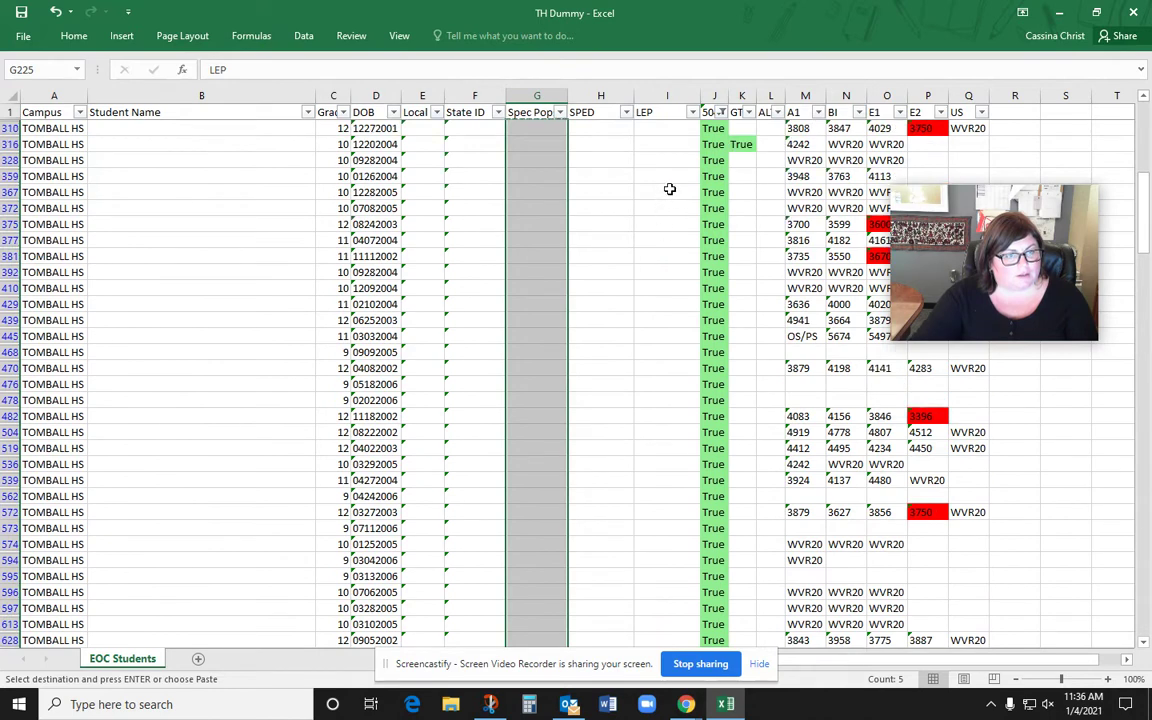
{"action": "left_click", "coordinate": [693, 112]}
{"action": "left_click", "coordinate": [533, 267]}
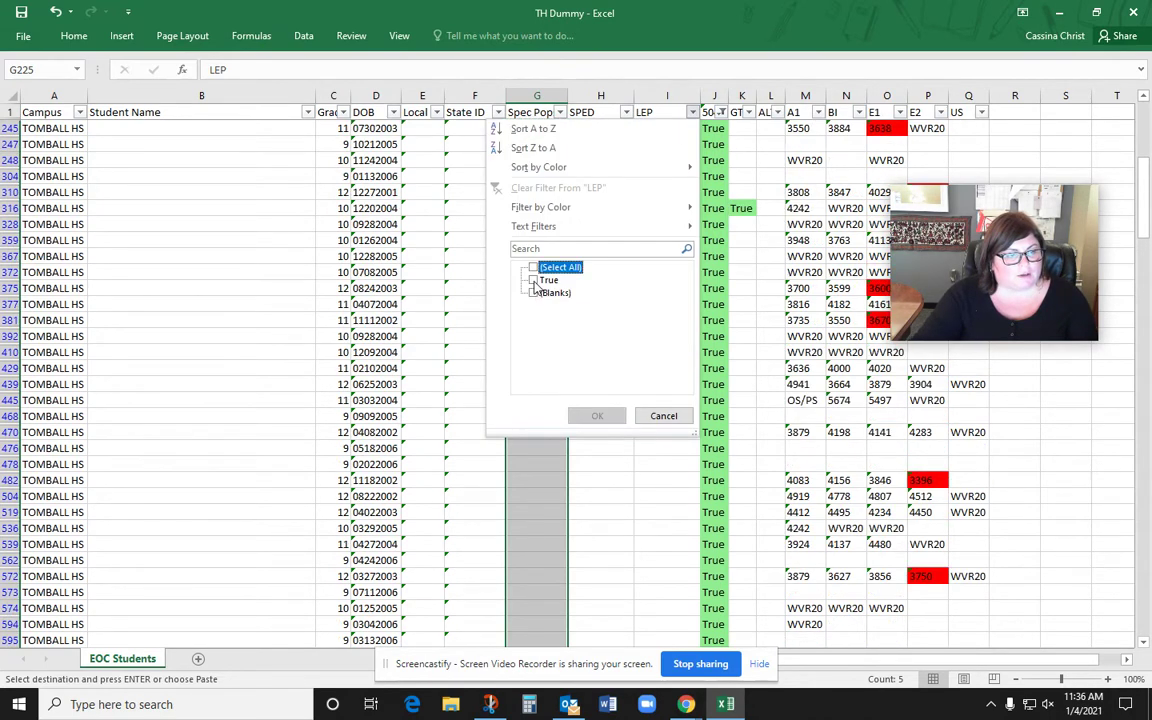
{"action": "left_click", "coordinate": [533, 280]}
{"action": "left_click", "coordinate": [596, 415]}
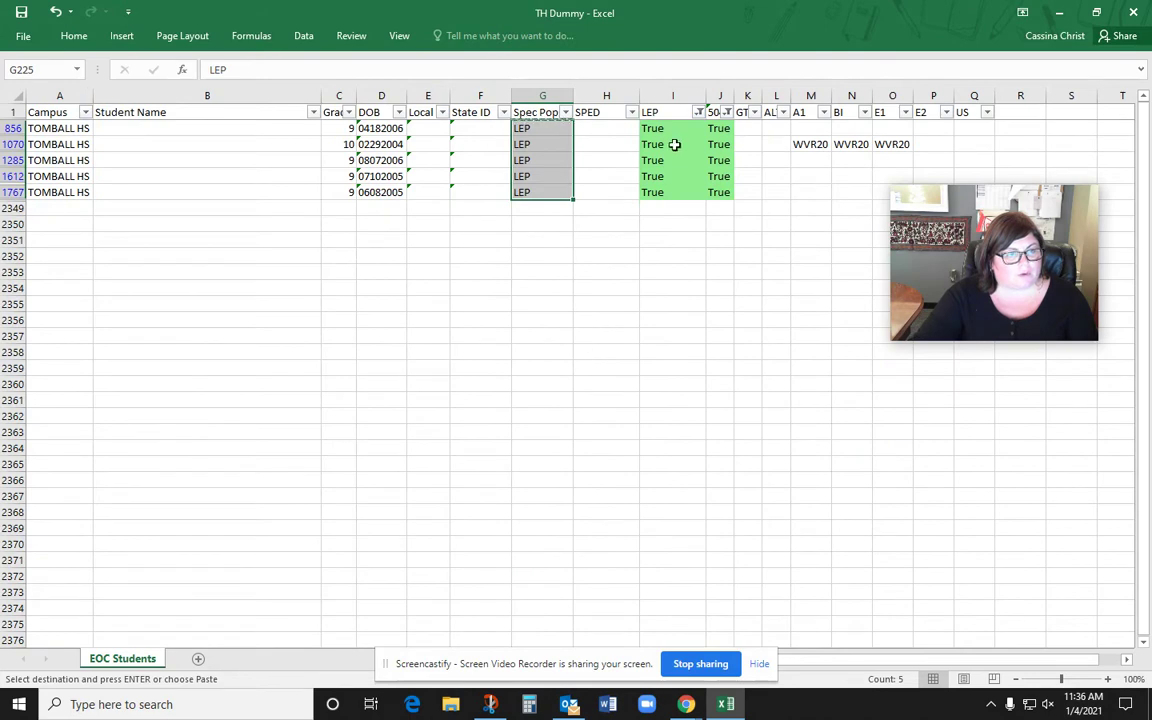
Widen the 504 column and change the Spec Pops label in G856 to LEP/504.
{"action": "left_click", "coordinate": [723, 92]}
{"action": "left_click_drag", "start_coordinate": [732, 91], "coordinate": [782, 95]}
{"action": "left_click", "coordinate": [519, 127]}
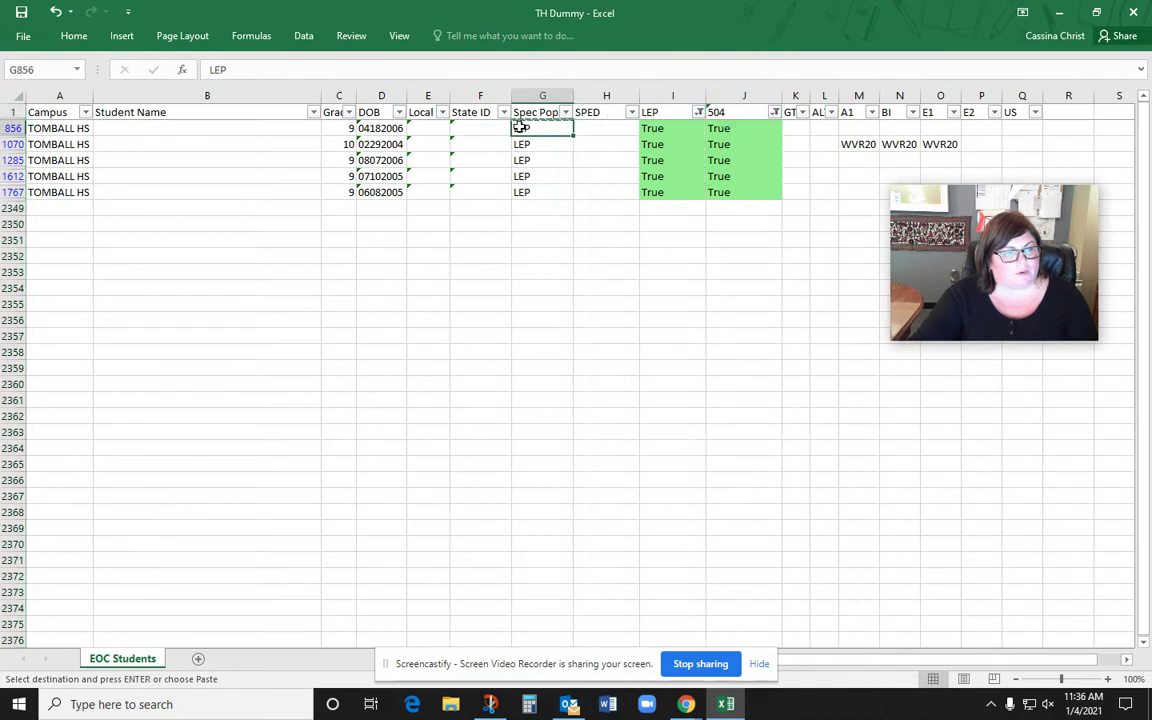
{"action": "left_click", "coordinate": [289, 68]}
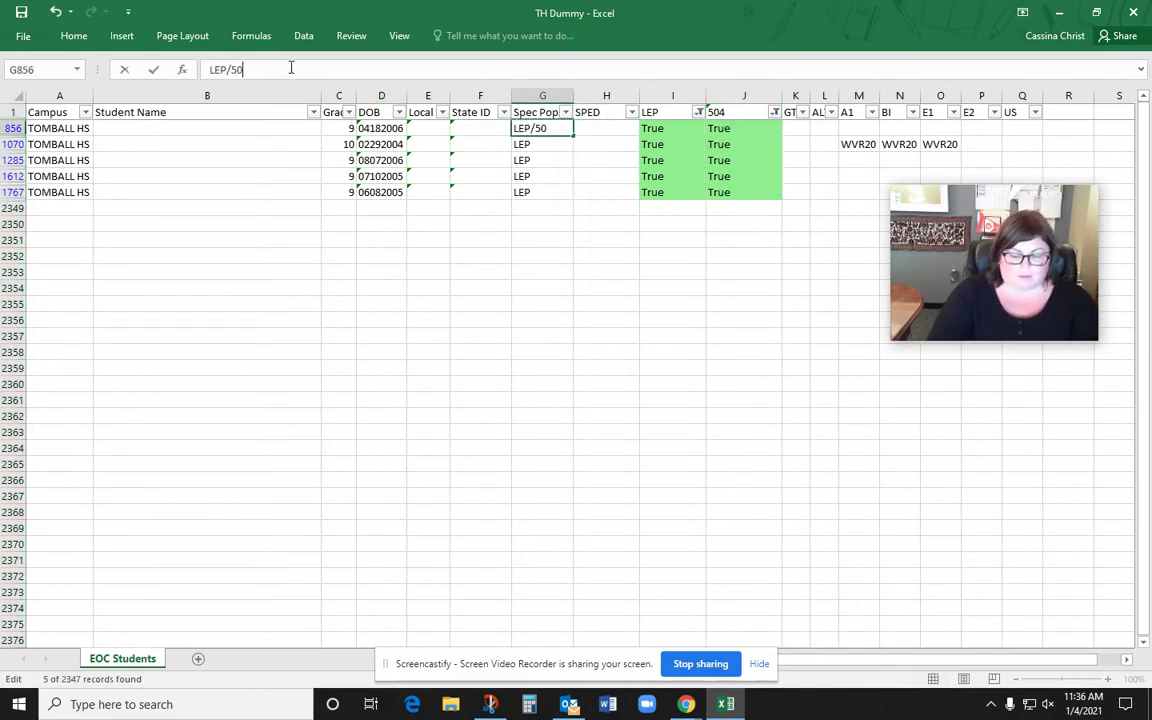
{"action": "left_click", "coordinate": [527, 192]}
{"action": "left_click", "coordinate": [557, 131]}
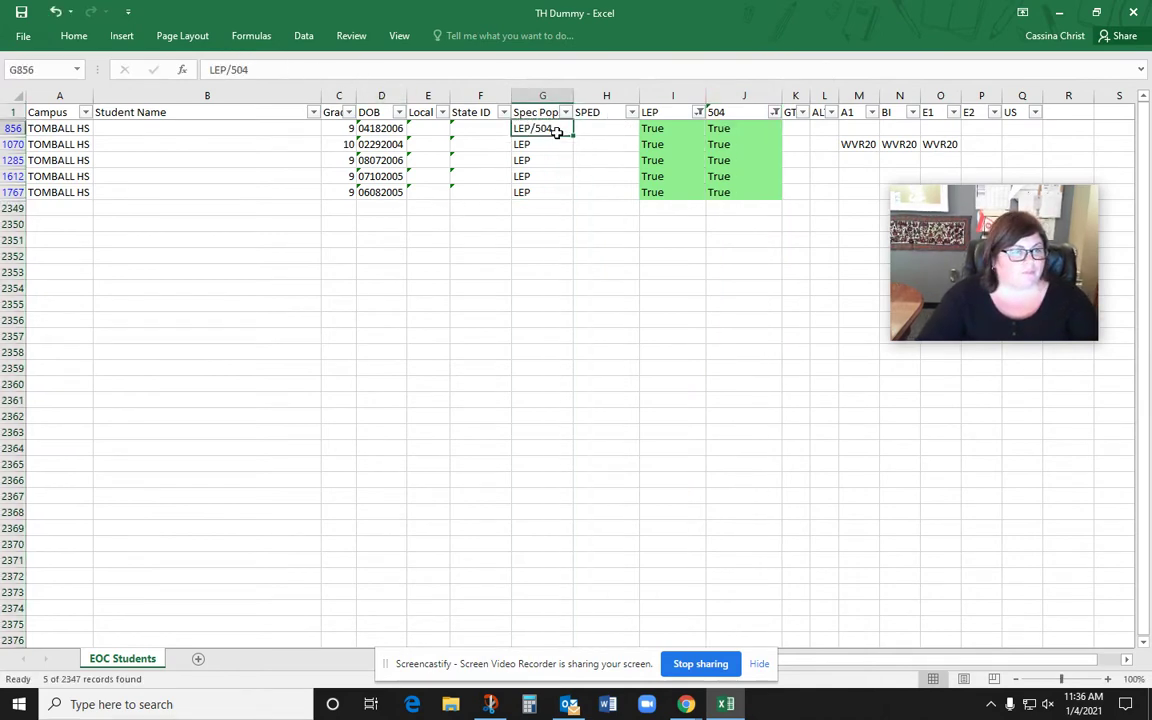
Copy the LEP/504 label from G856 to the Spec Pops cells of the other four filtered students.
{"action": "key", "text": "ctrl+c"}
{"action": "left_click_drag", "start_coordinate": [550, 142], "coordinate": [553, 190]}
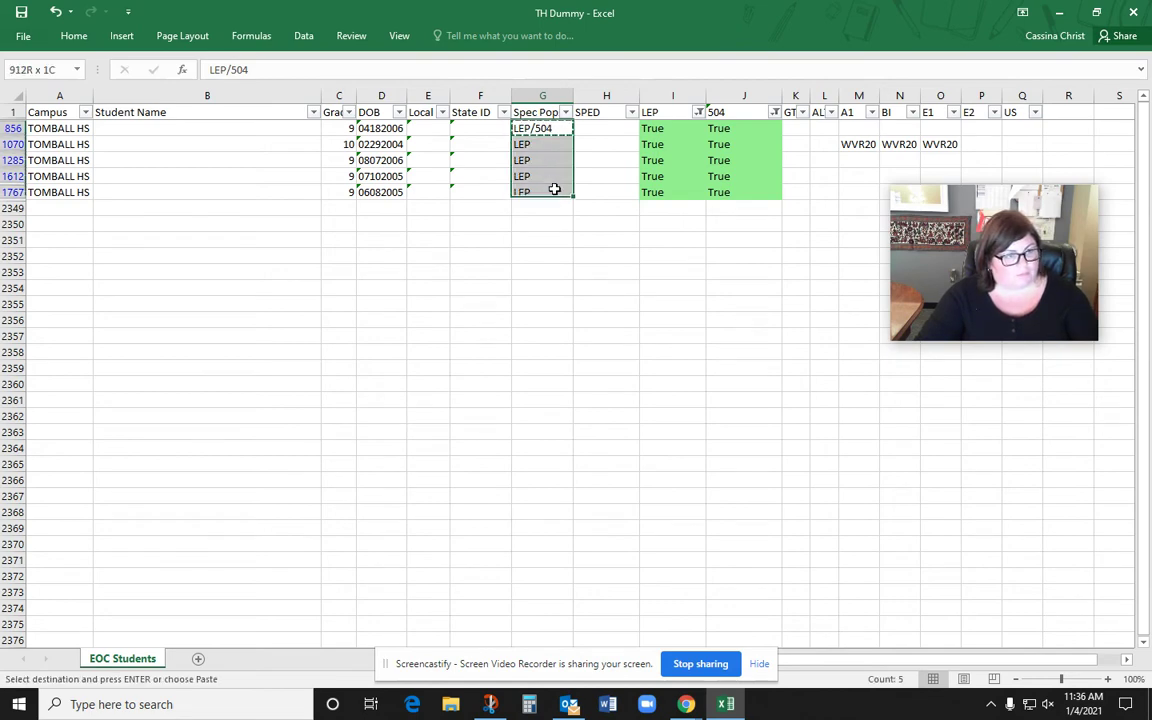
{"action": "key", "text": "ctrl+v"}
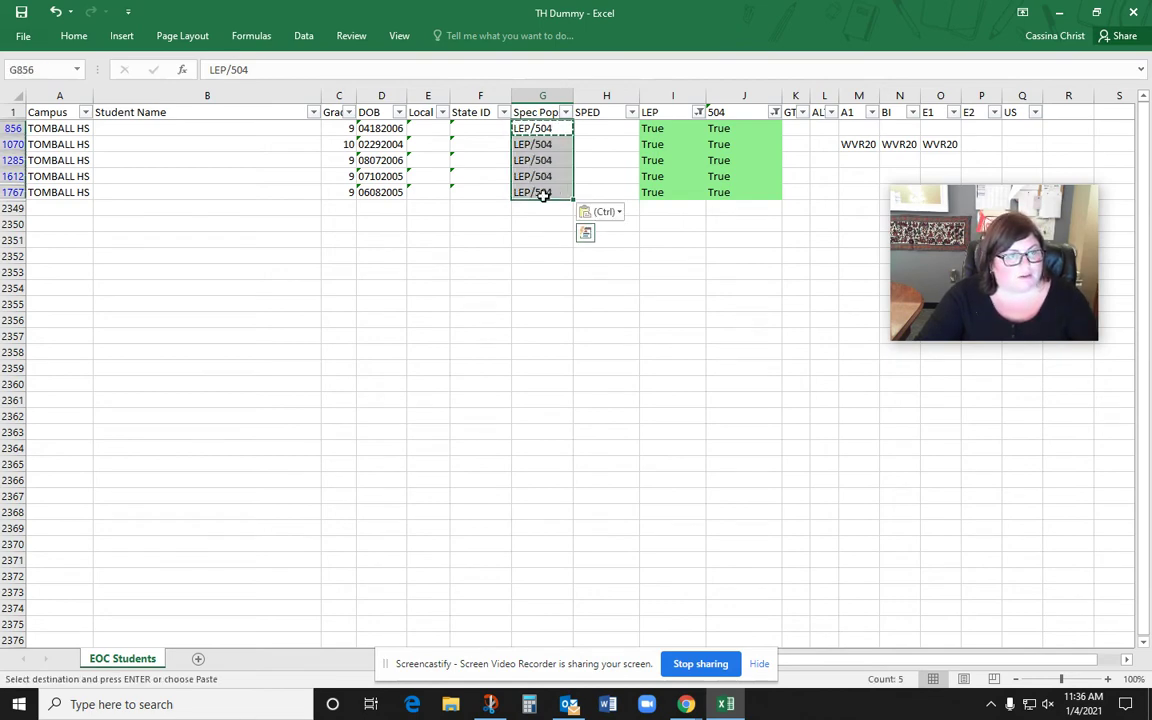
Remove the True-only restriction from the LEP column while keeping the list limited to 504 students.
{"action": "left_click", "coordinate": [699, 112]}
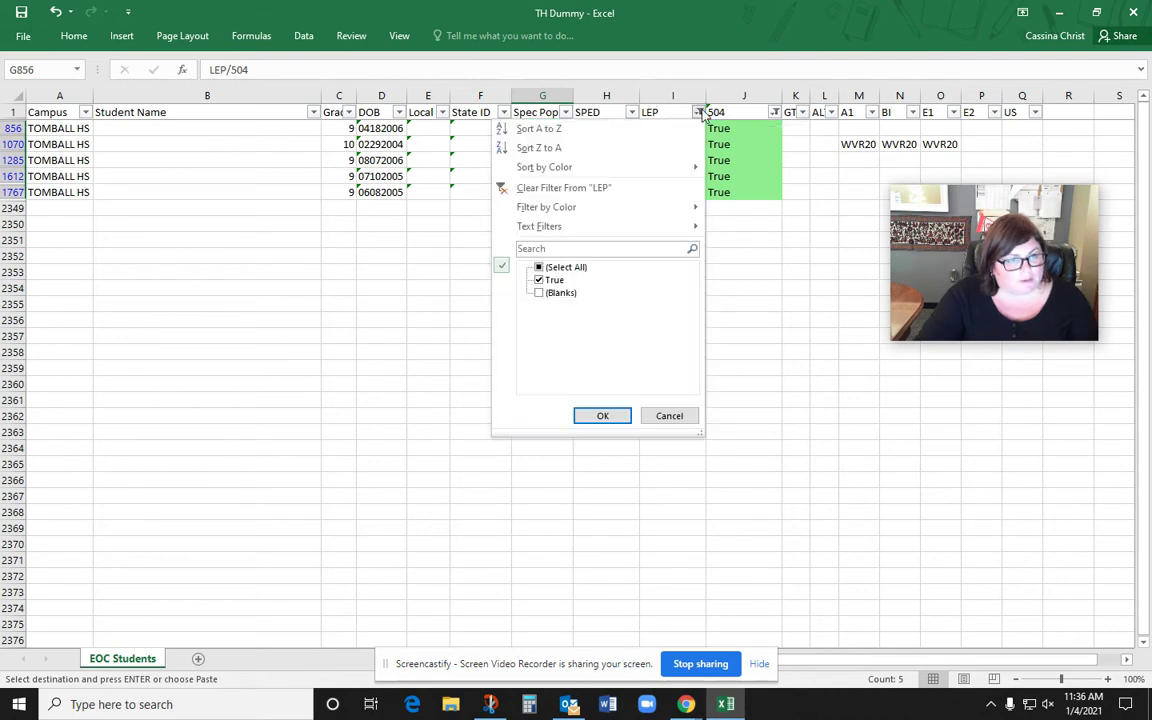
{"action": "left_click", "coordinate": [539, 268]}
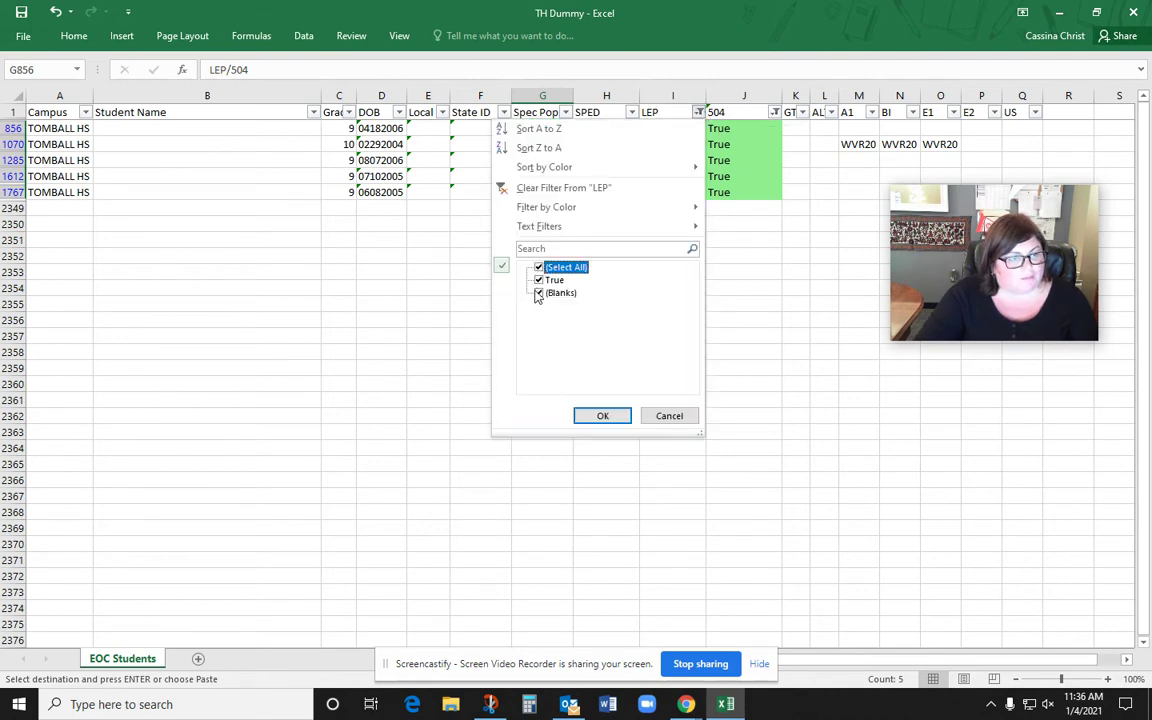
{"action": "left_click", "coordinate": [615, 417]}
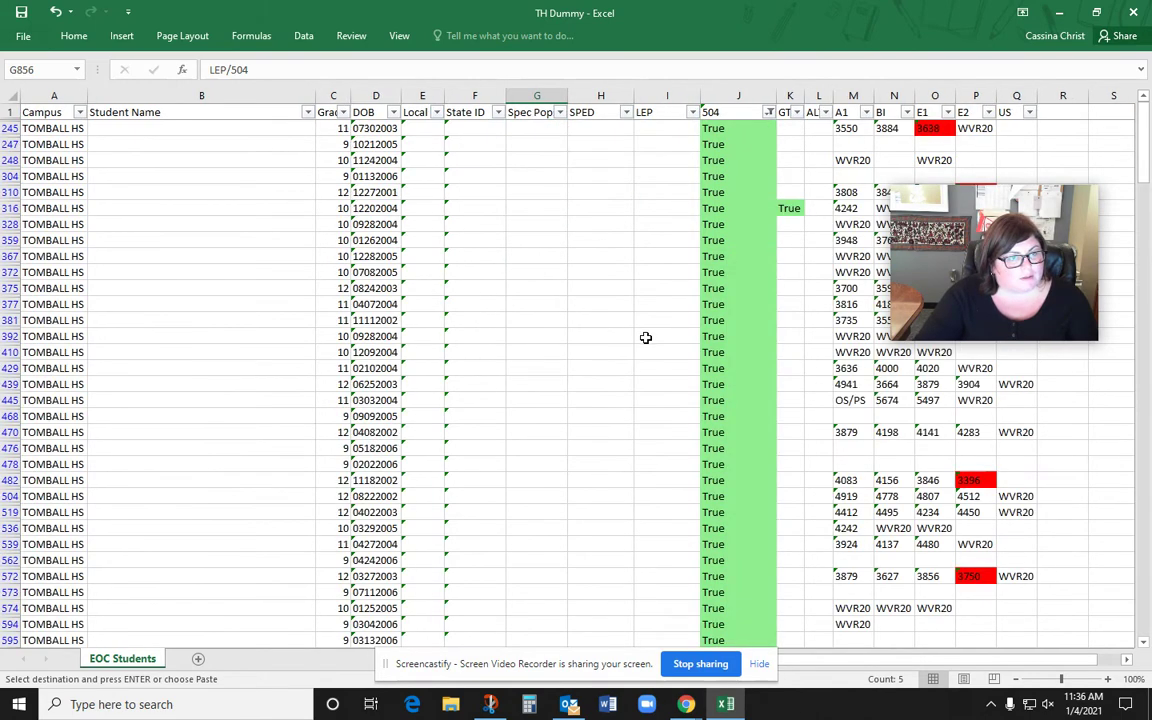
Enter 504 as the Spec Pops label in G245 for the first listed 504 student.
{"action": "scroll", "coordinate": [674, 260], "scroll_direction": "down", "scroll_amount": 14}
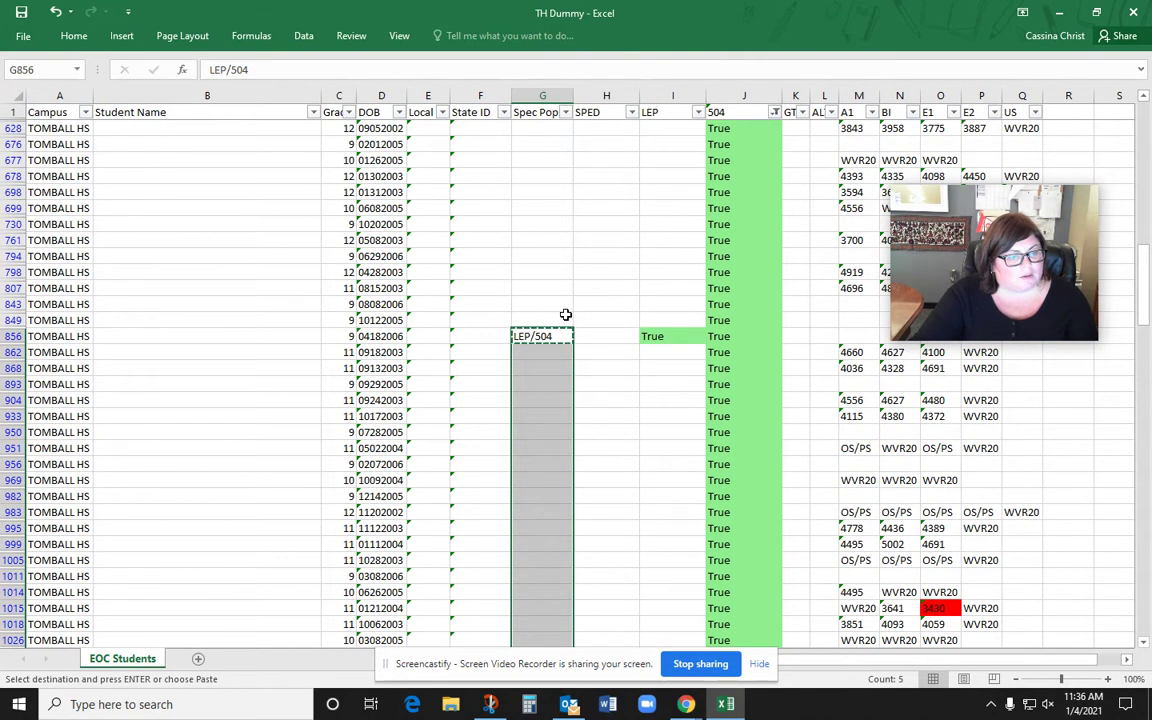
{"action": "scroll", "coordinate": [565, 314], "scroll_direction": "up", "scroll_amount": 4}
{"action": "scroll", "coordinate": [599, 450], "scroll_direction": "down", "scroll_amount": 2}
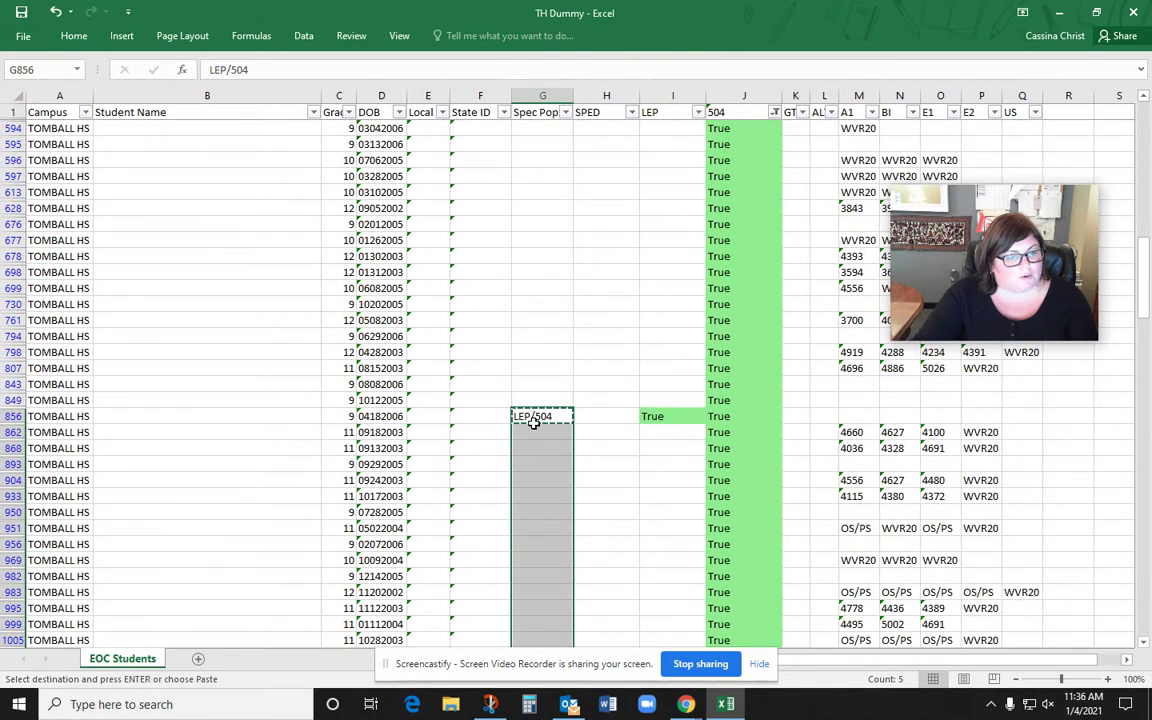
{"action": "scroll", "coordinate": [715, 380], "scroll_direction": "up", "scroll_amount": 8}
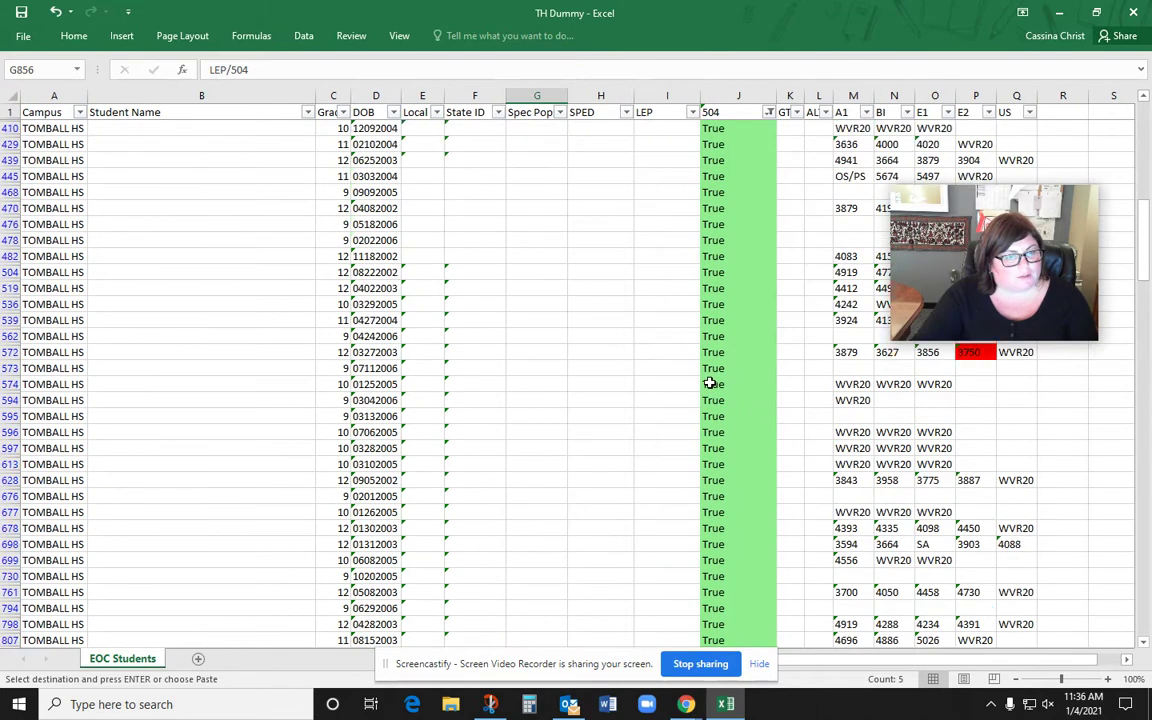
{"action": "scroll", "coordinate": [705, 372], "scroll_direction": "up", "scroll_amount": 3}
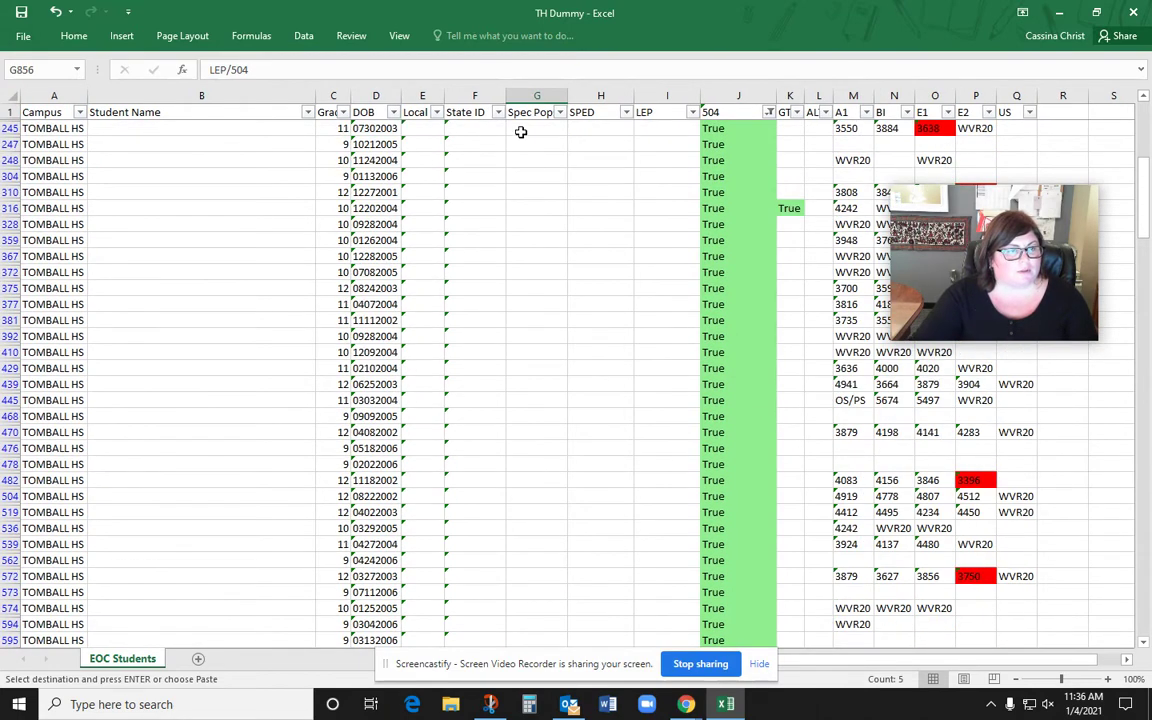
{"action": "left_click", "coordinate": [520, 130]}
{"action": "type", "text": "504"}
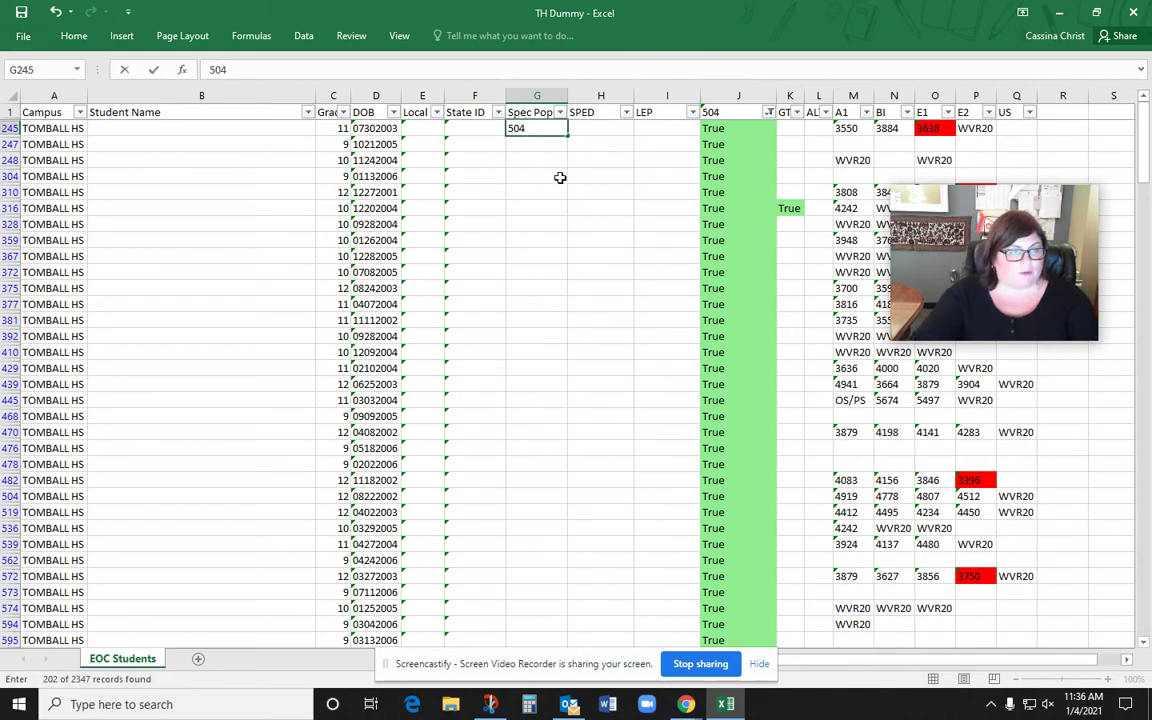
{"action": "left_click", "coordinate": [555, 128]}
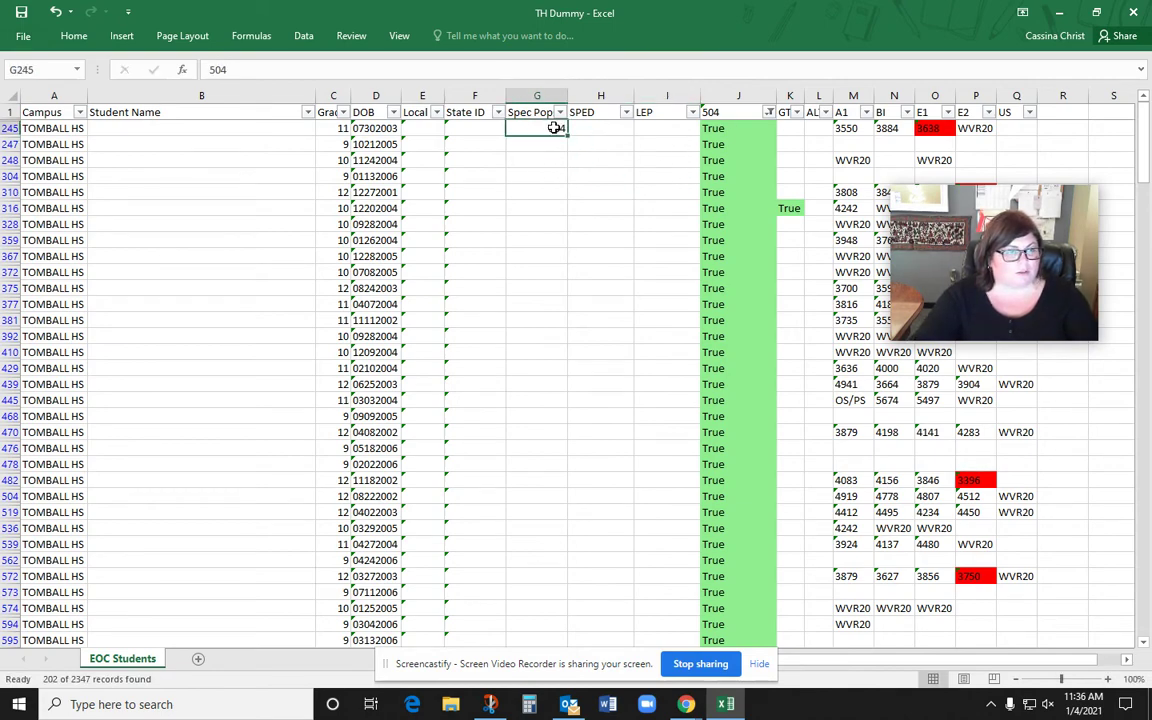
Copy the 504 label down the filtered Spec Pops column through G2346, skipping the LEP/504 label in G1767.
{"action": "key", "text": "ctrl+c"}
{"action": "left_click_drag", "start_coordinate": [527, 167], "coordinate": [535, 291]}
{"action": "key", "text": "ctrl+v"}
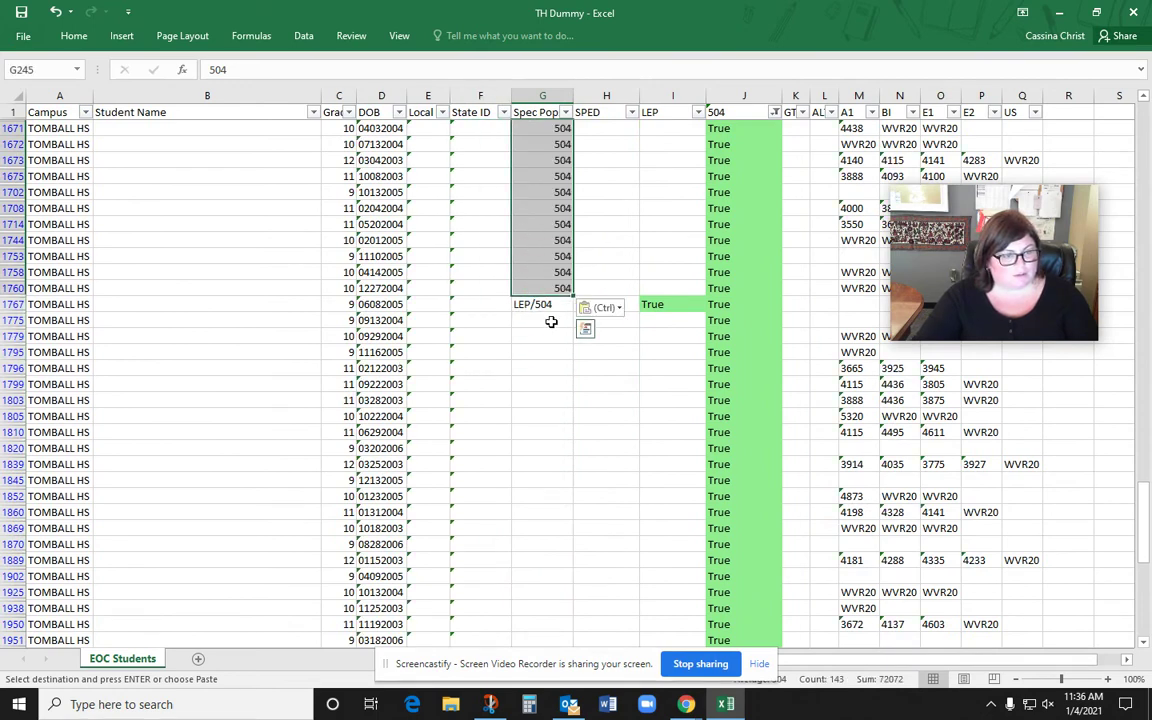
{"action": "left_click", "coordinate": [563, 288]}
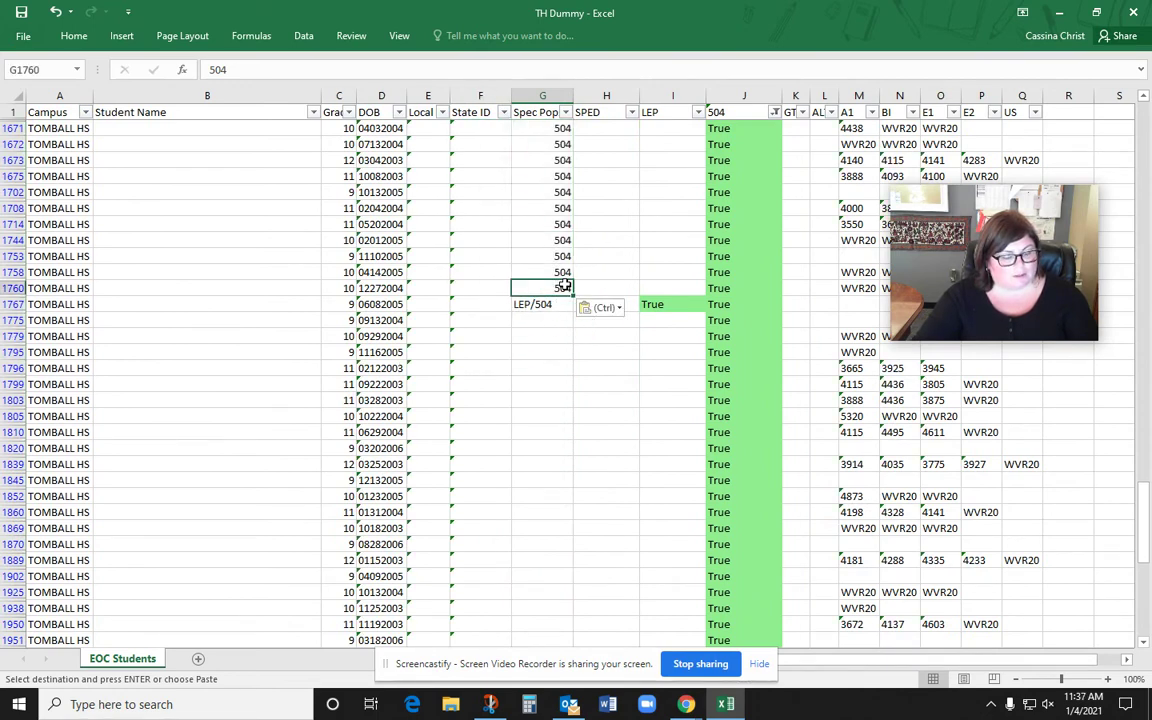
{"action": "key", "text": "ctrl+c"}
{"action": "left_click_drag", "start_coordinate": [554, 317], "coordinate": [544, 241]}
{"action": "key", "text": "ctrl+v"}
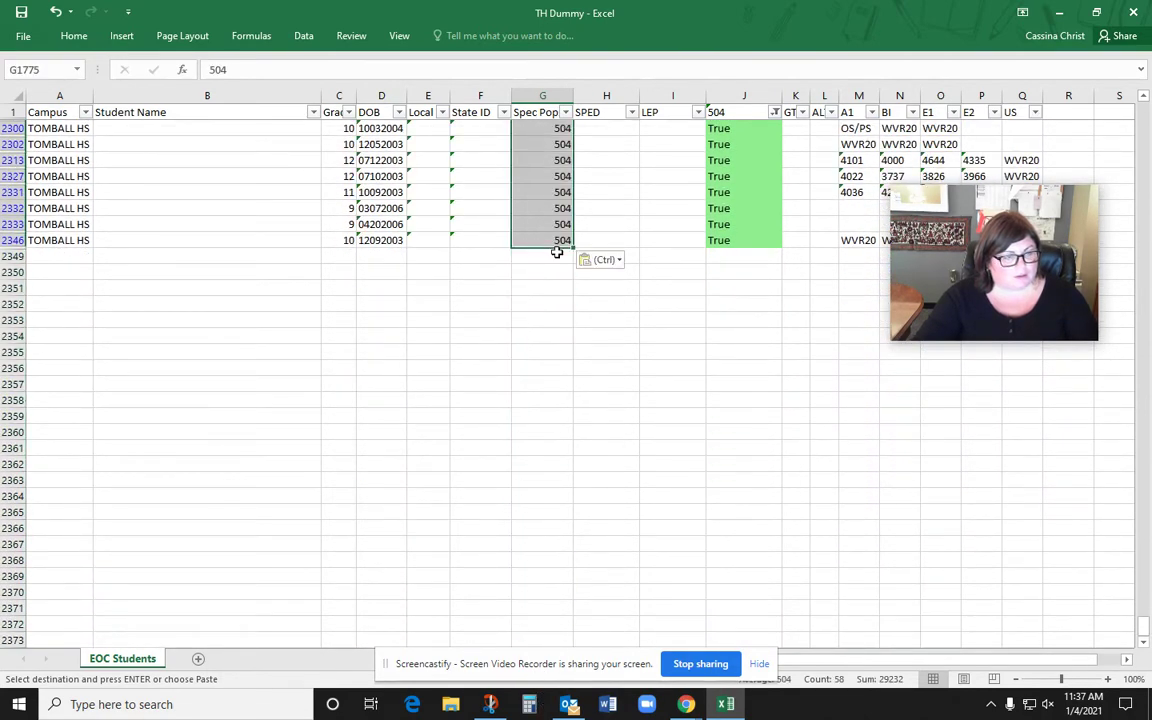
Copy the LEP/504 label from G1767 into G1612, where the student is also marked True under LEP.
{"action": "scroll", "coordinate": [535, 190], "scroll_direction": "up", "scroll_amount": 10}
{"action": "scroll", "coordinate": [576, 258], "scroll_direction": "up", "scroll_amount": 8}
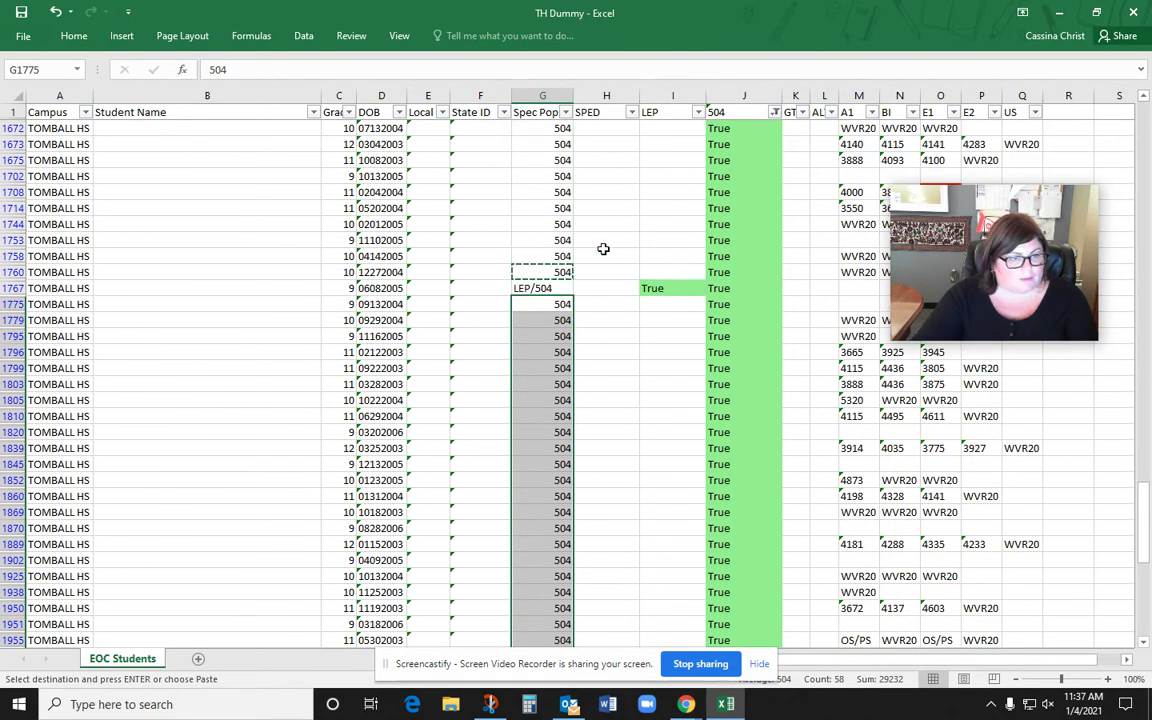
{"action": "scroll", "coordinate": [589, 224], "scroll_direction": "up", "scroll_amount": 5}
{"action": "left_click", "coordinate": [530, 262]}
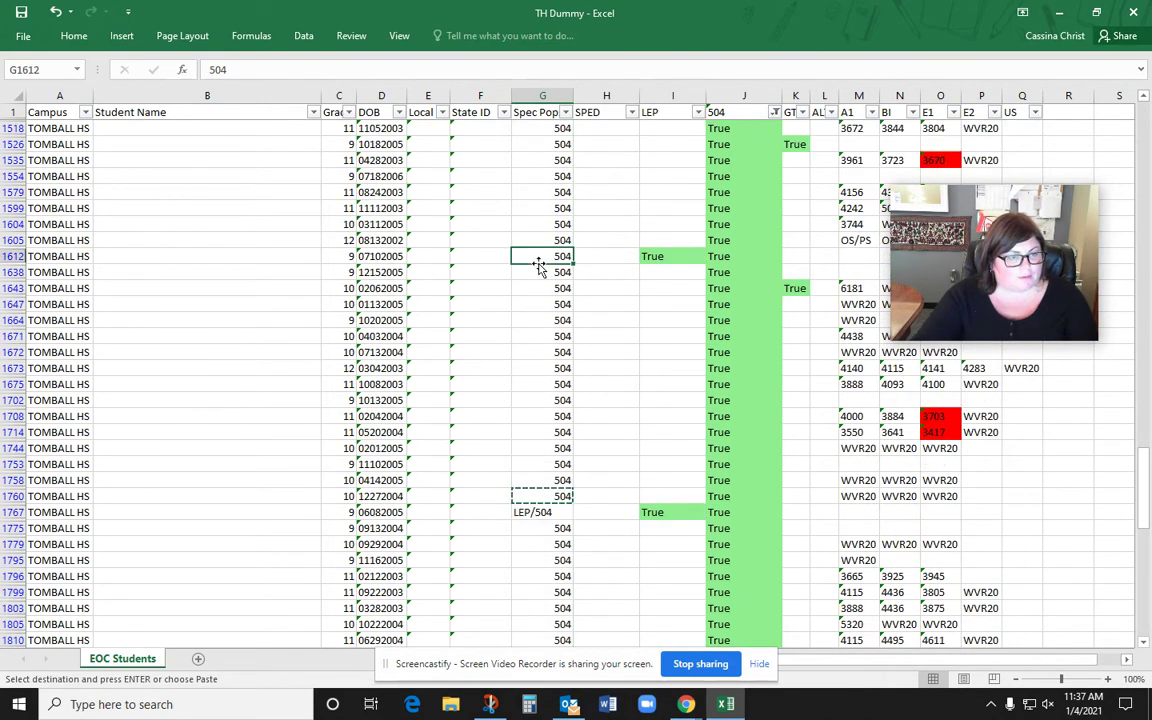
{"action": "left_click", "coordinate": [559, 512]}
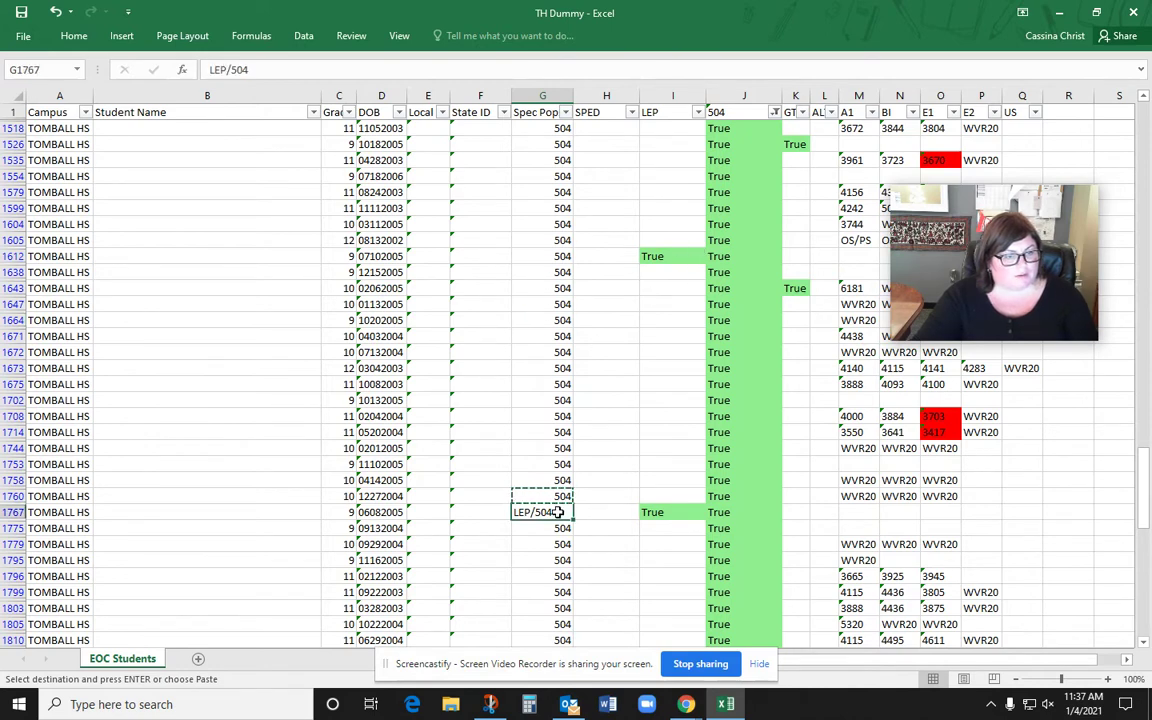
{"action": "key", "text": "ctrl+c"}
{"action": "left_click", "coordinate": [549, 256]}
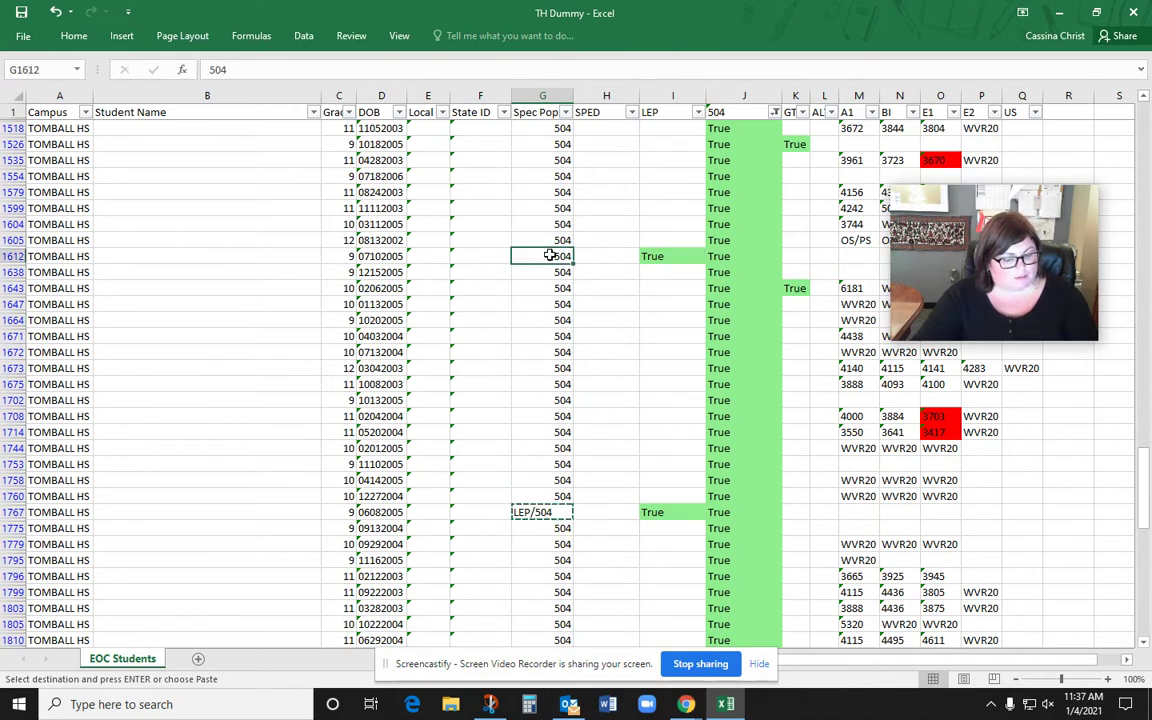
{"action": "key", "text": "ctrl+v"}
Paste the LEP/504 label into G1285, G1070 and G856 for the remaining students marked True under both LEP and 504.
{"action": "scroll", "coordinate": [555, 290], "scroll_direction": "up", "scroll_amount": 12}
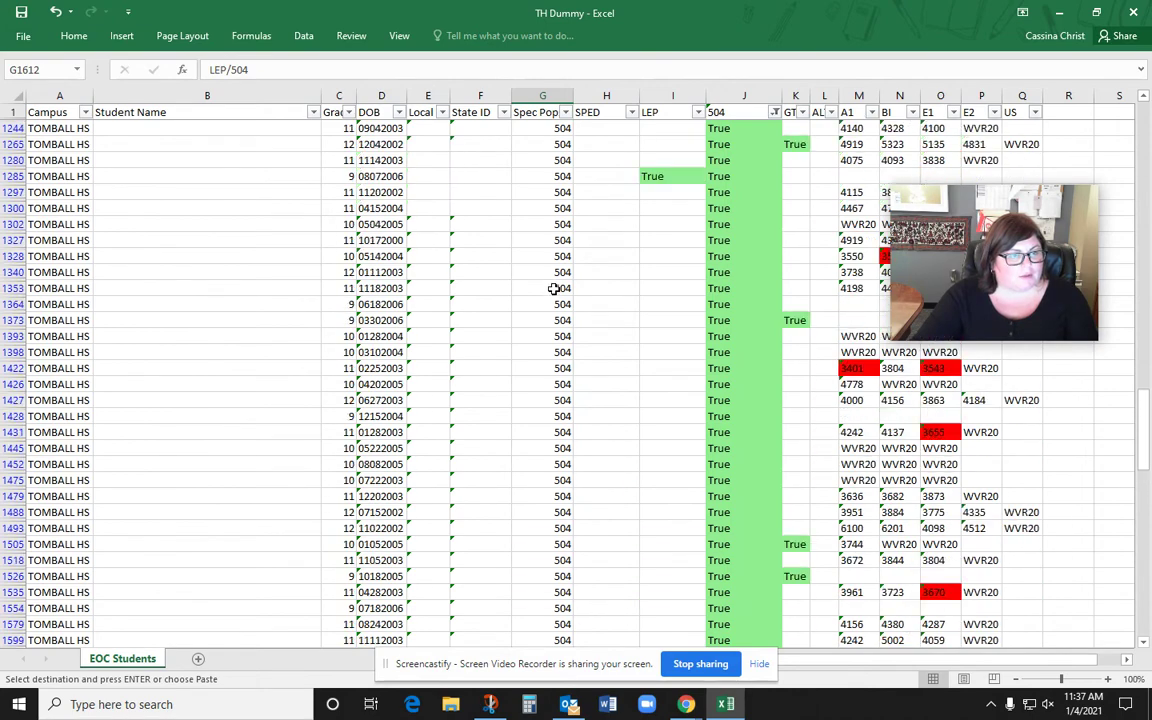
{"action": "left_click", "coordinate": [552, 337]}
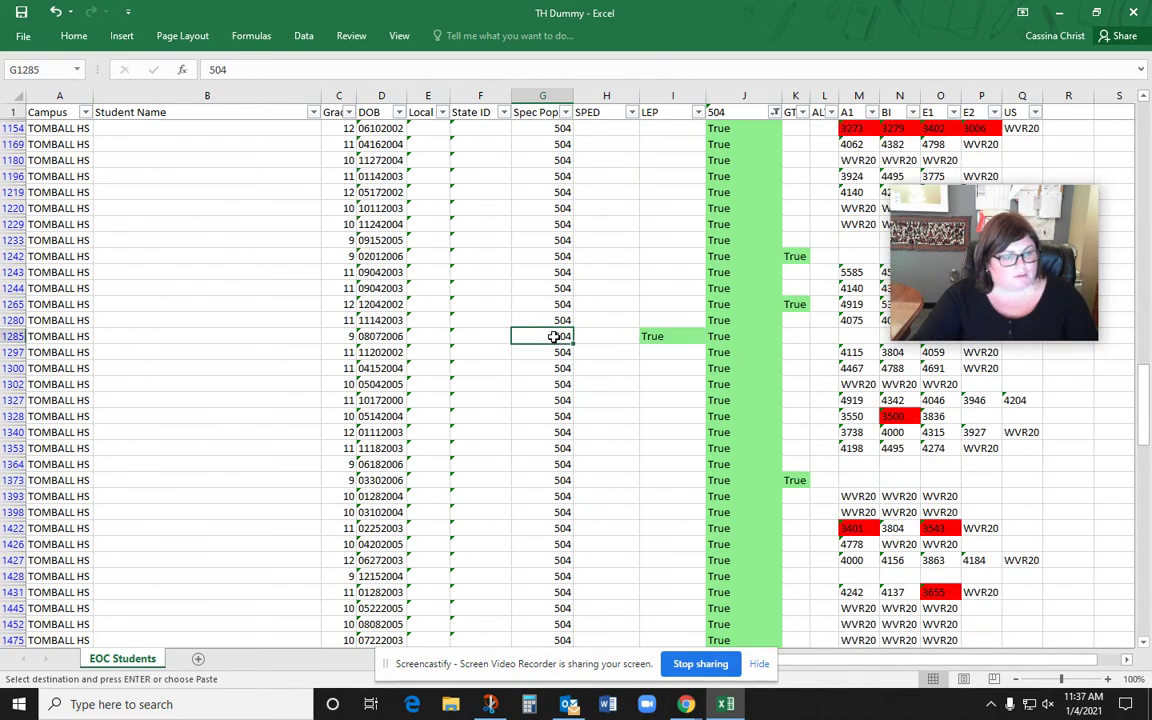
{"action": "key", "text": "ctrl+v"}
{"action": "scroll", "coordinate": [585, 275], "scroll_direction": "up", "scroll_amount": 2}
{"action": "scroll", "coordinate": [585, 272], "scroll_direction": "up", "scroll_amount": 6}
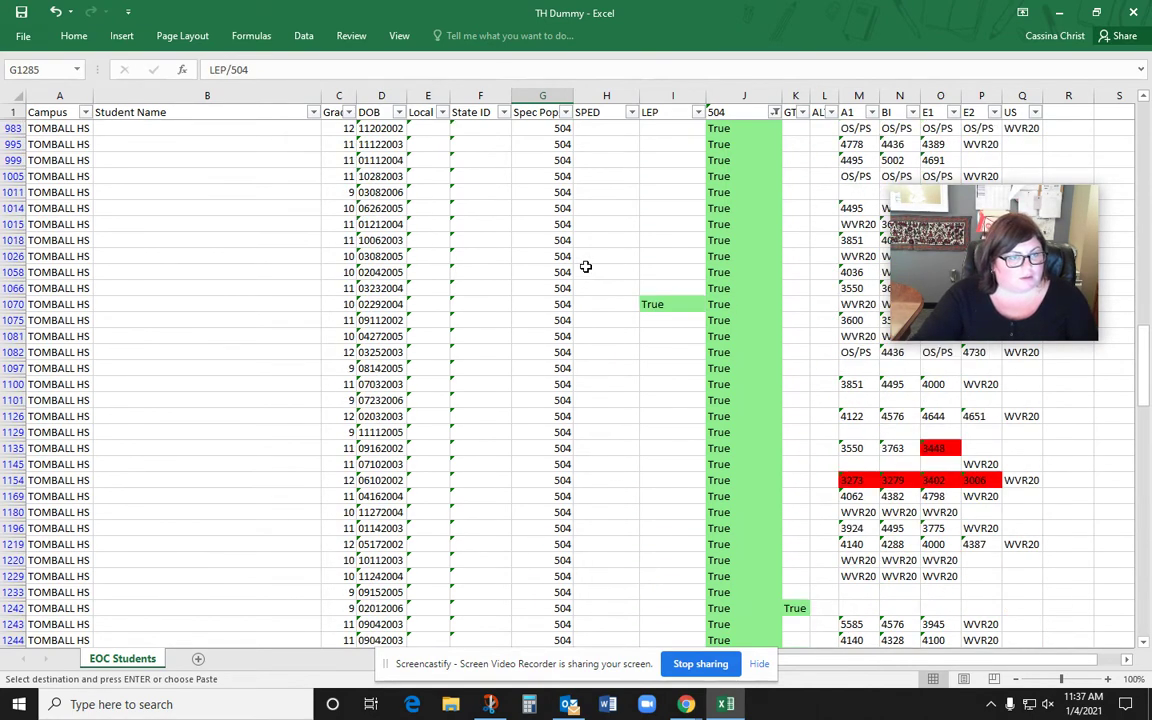
{"action": "left_click", "coordinate": [547, 303]}
{"action": "key", "text": "ctrl+v"}
{"action": "scroll", "coordinate": [553, 291], "scroll_direction": "up", "scroll_amount": 7}
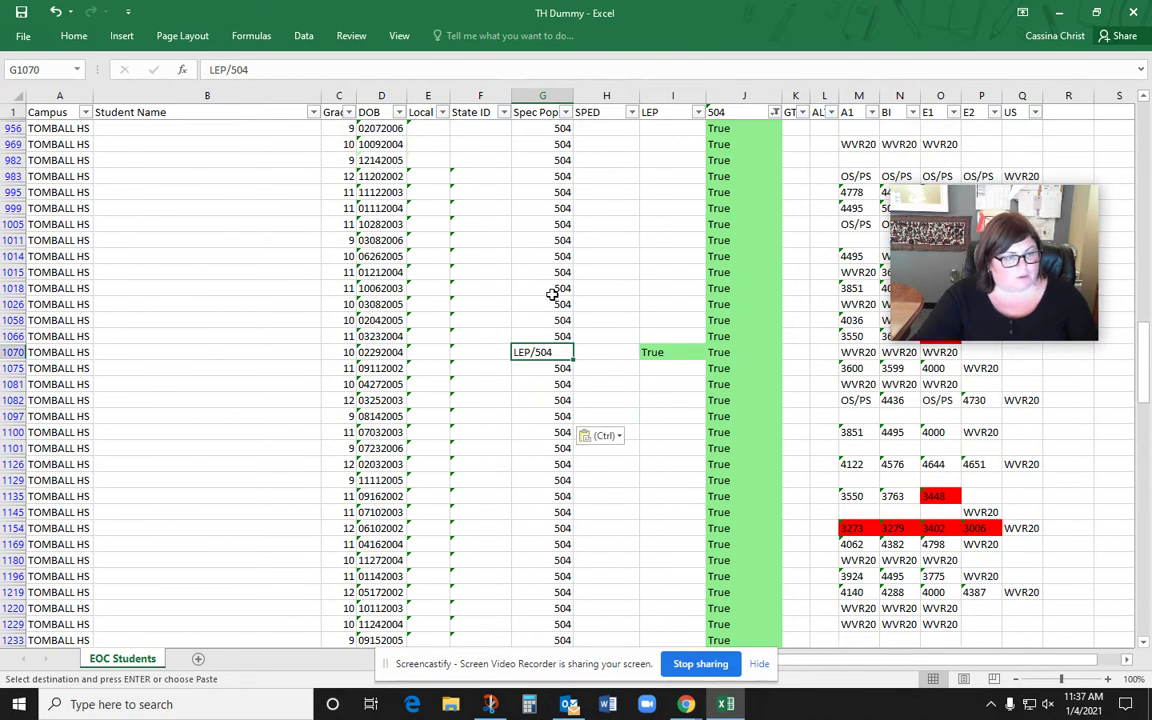
{"action": "left_click", "coordinate": [541, 290]}
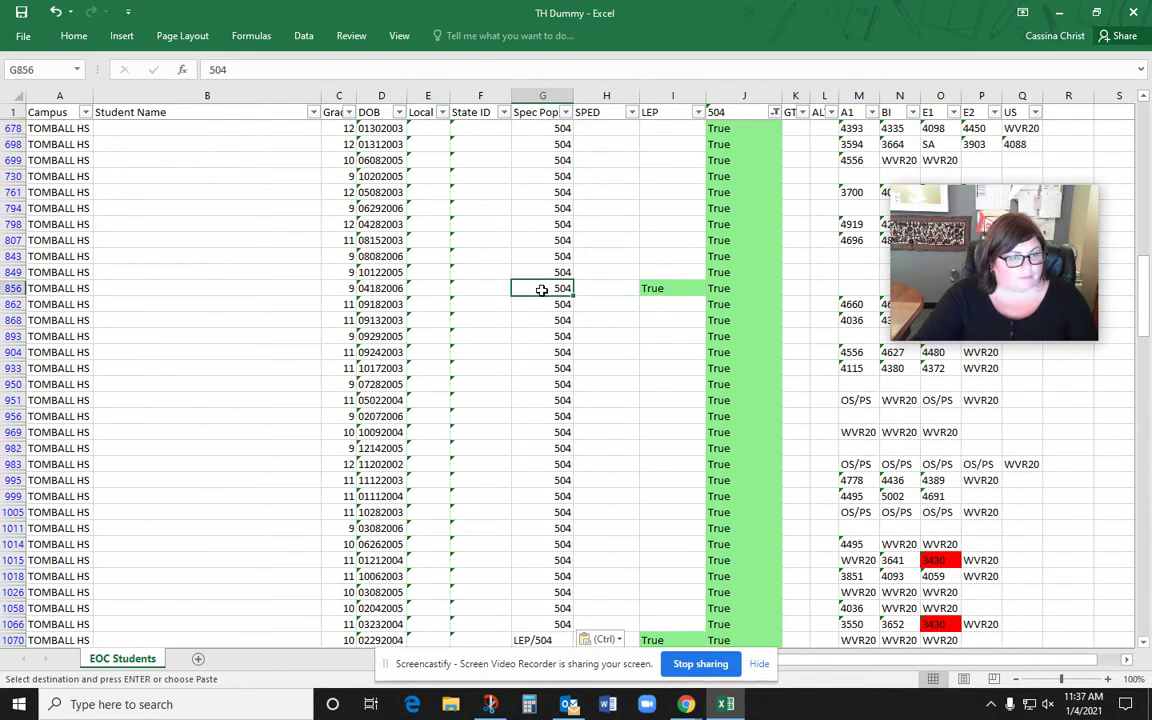
{"action": "key", "text": "ctrl+v"}
Remove the True-only restriction from the 504 column so all students are listed again.
{"action": "scroll", "coordinate": [536, 280], "scroll_direction": "up", "scroll_amount": 11}
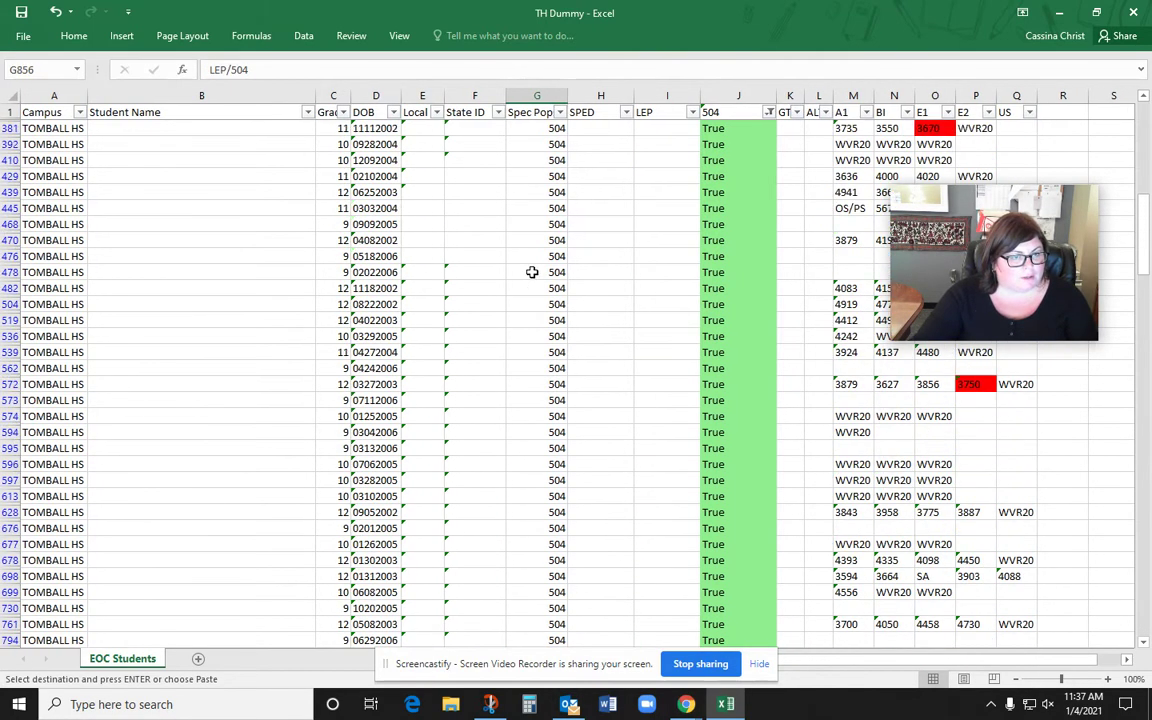
{"action": "scroll", "coordinate": [535, 272], "scroll_direction": "up", "scroll_amount": 2}
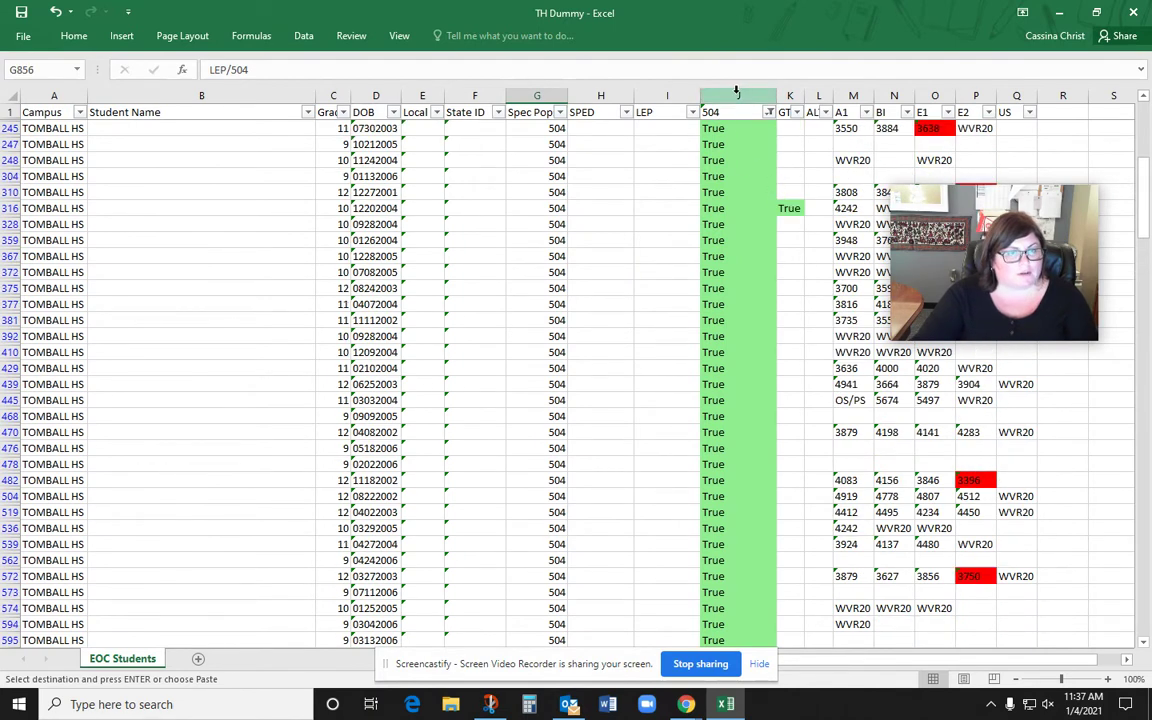
{"action": "left_click", "coordinate": [768, 112]}
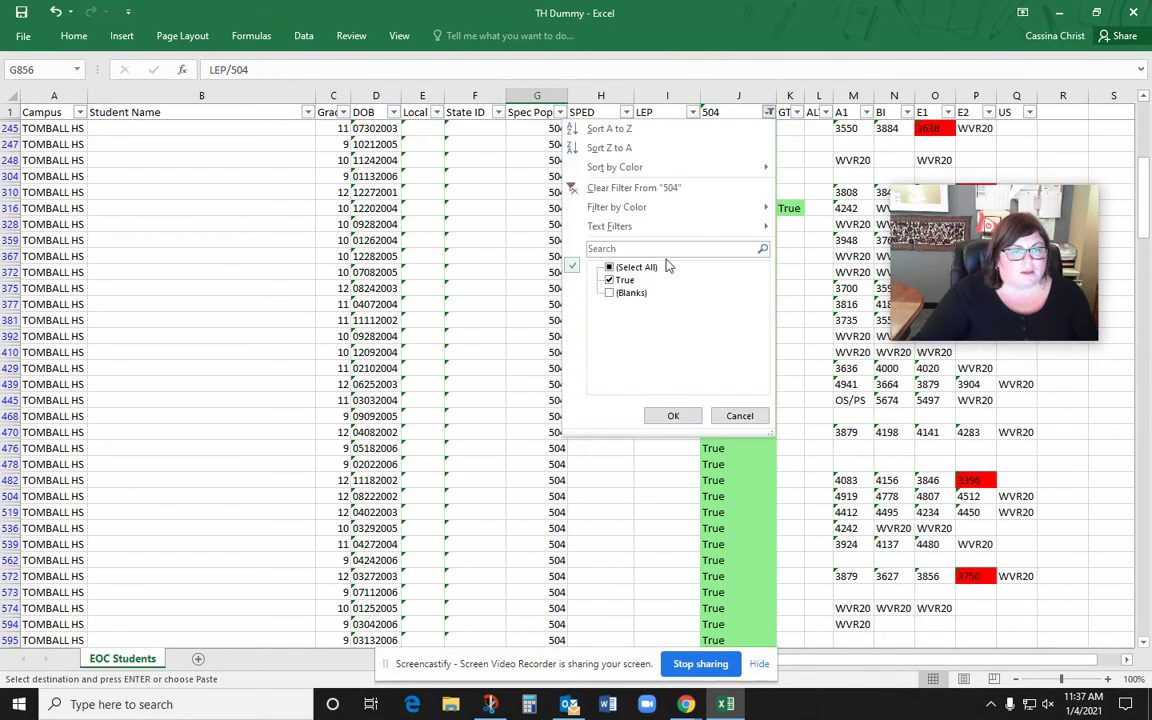
{"action": "left_click", "coordinate": [609, 268]}
{"action": "left_click", "coordinate": [673, 415]}
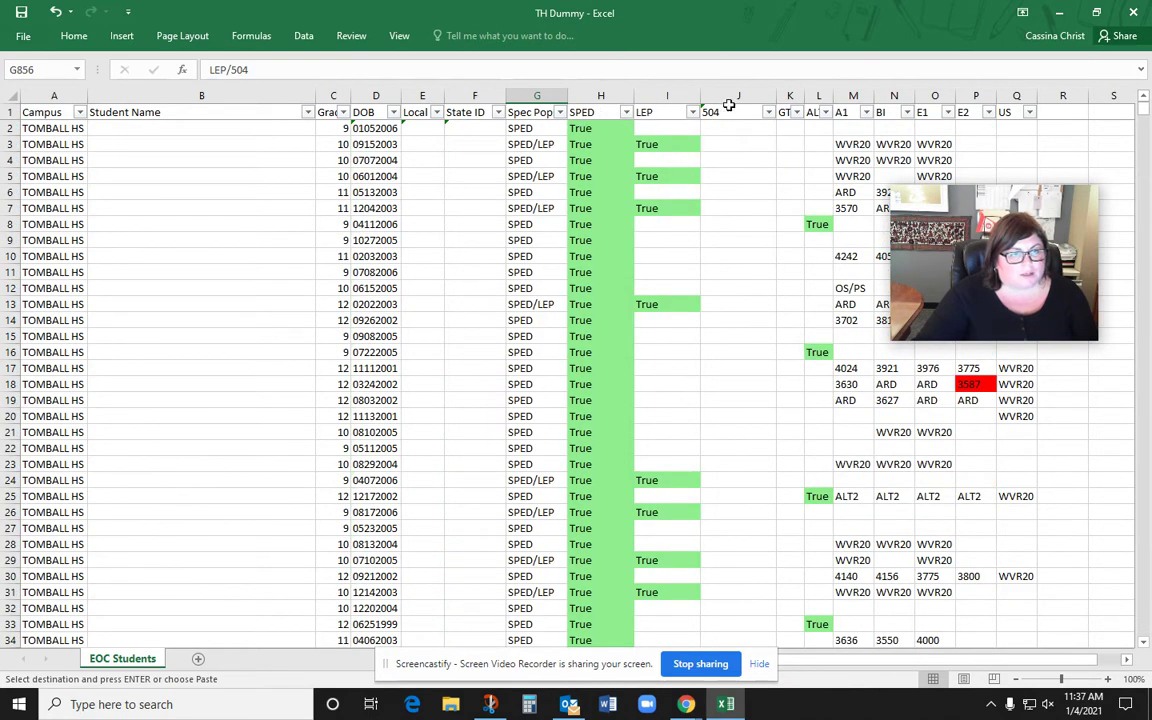
Widen the GT and ALT2 columns and filter ALT2 to show only students marked True.
{"action": "left_click_drag", "start_coordinate": [792, 96], "coordinate": [831, 97]}
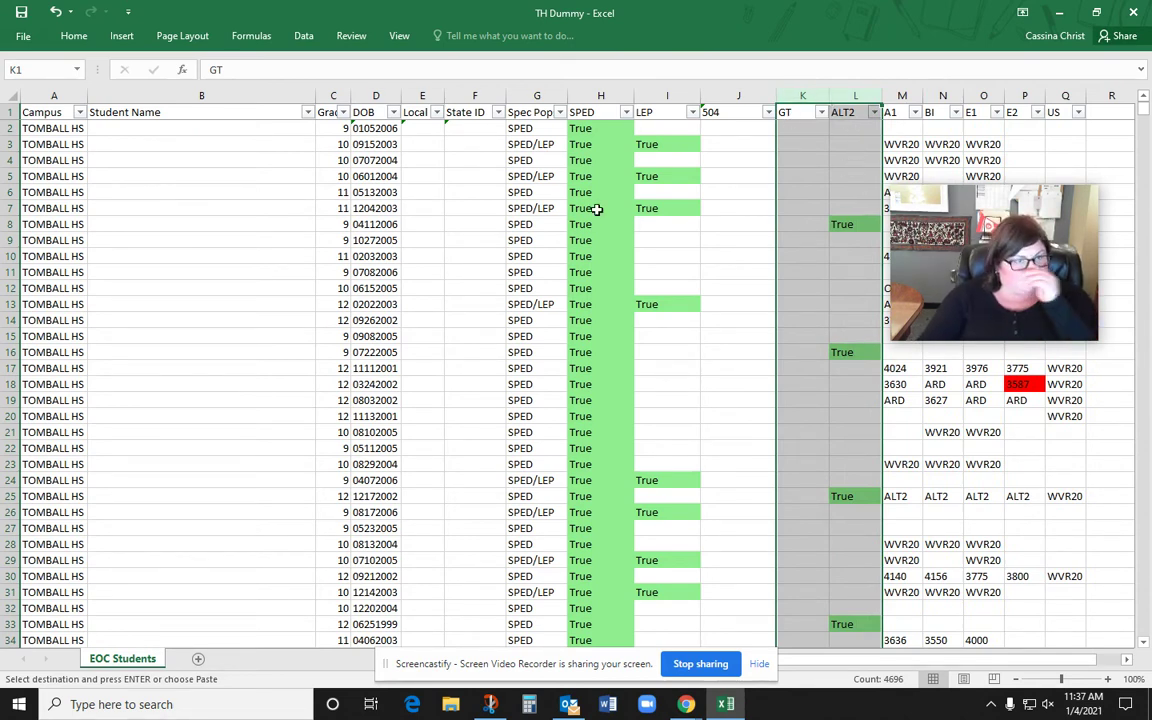
{"action": "left_click", "coordinate": [874, 113]}
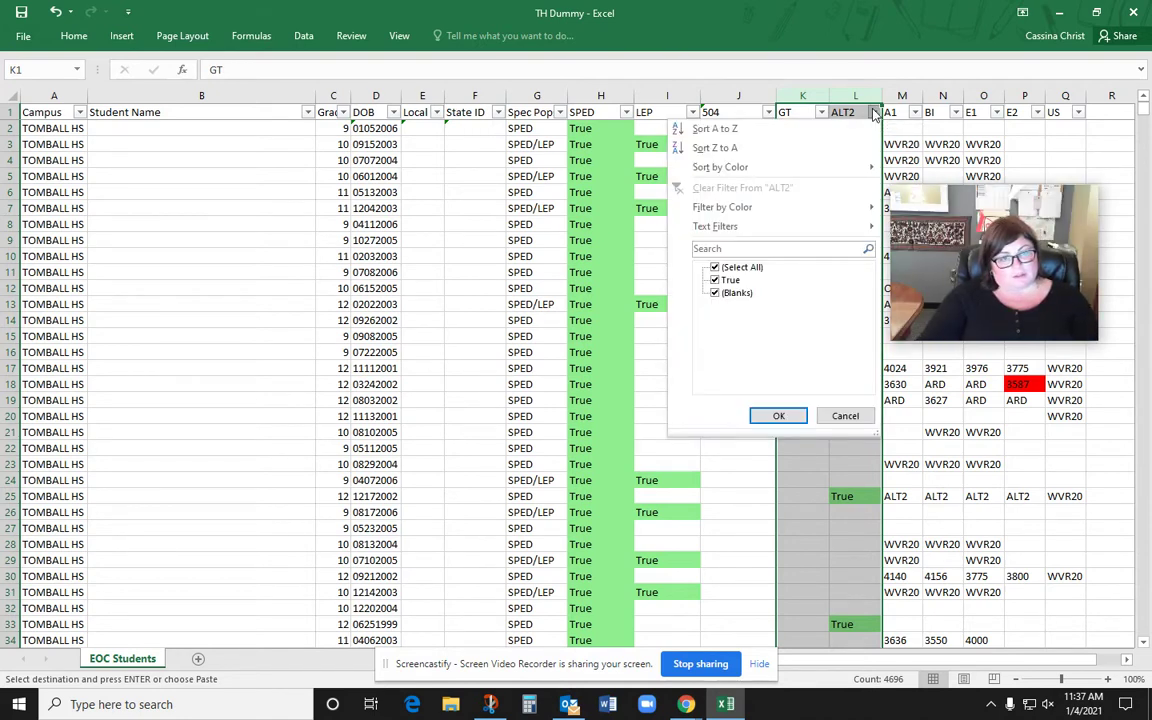
{"action": "left_click", "coordinate": [715, 268]}
{"action": "left_click", "coordinate": [715, 281]}
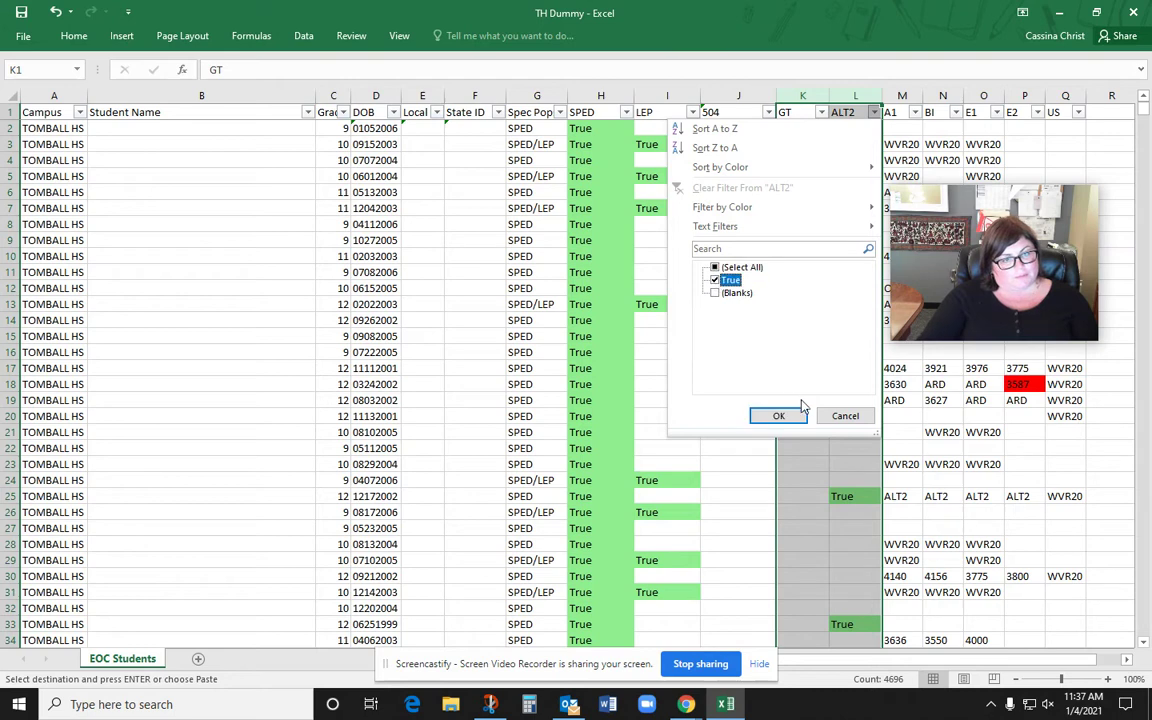
{"action": "left_click", "coordinate": [779, 416]}
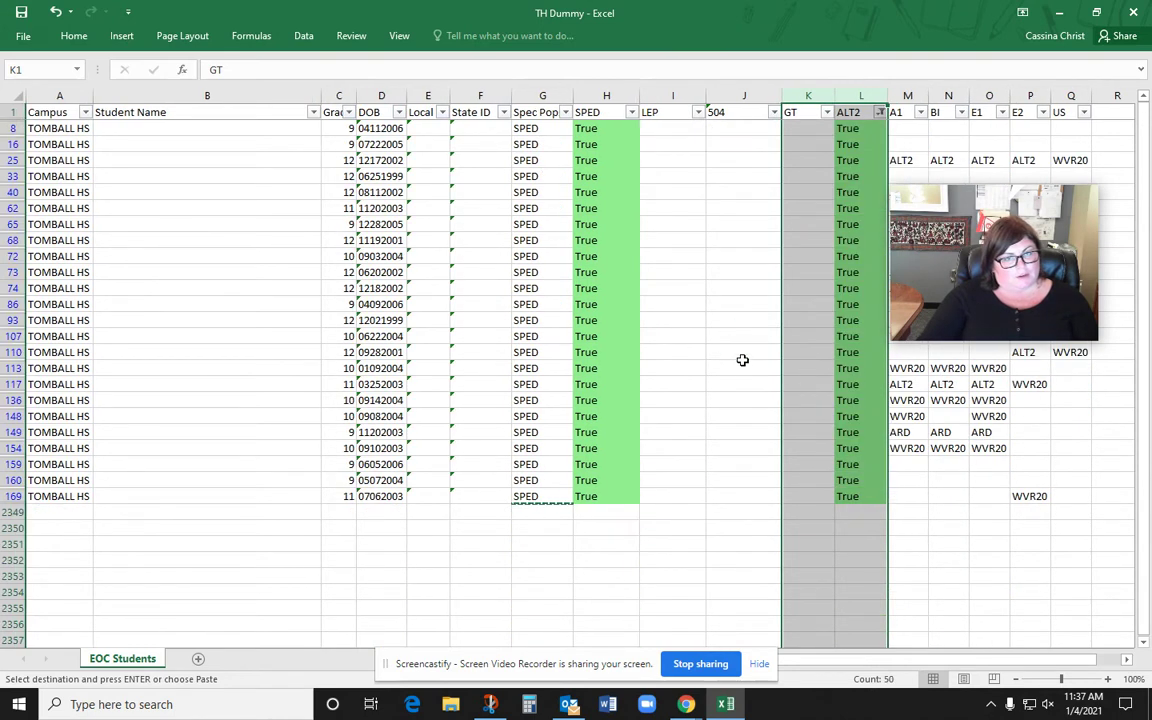
Change the Spec Pops label in G8 to SPED/ALT2.
{"action": "left_click", "coordinate": [541, 130]}
{"action": "left_click", "coordinate": [313, 70]}
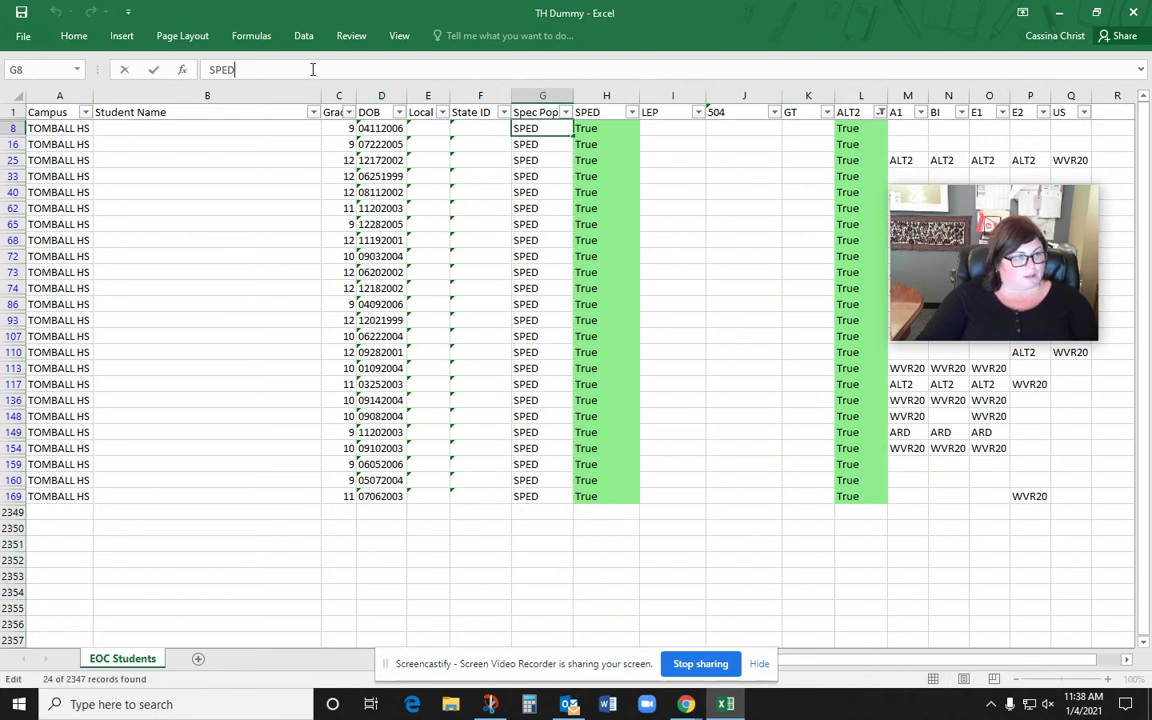
{"action": "type", "text": "/ALT2"}
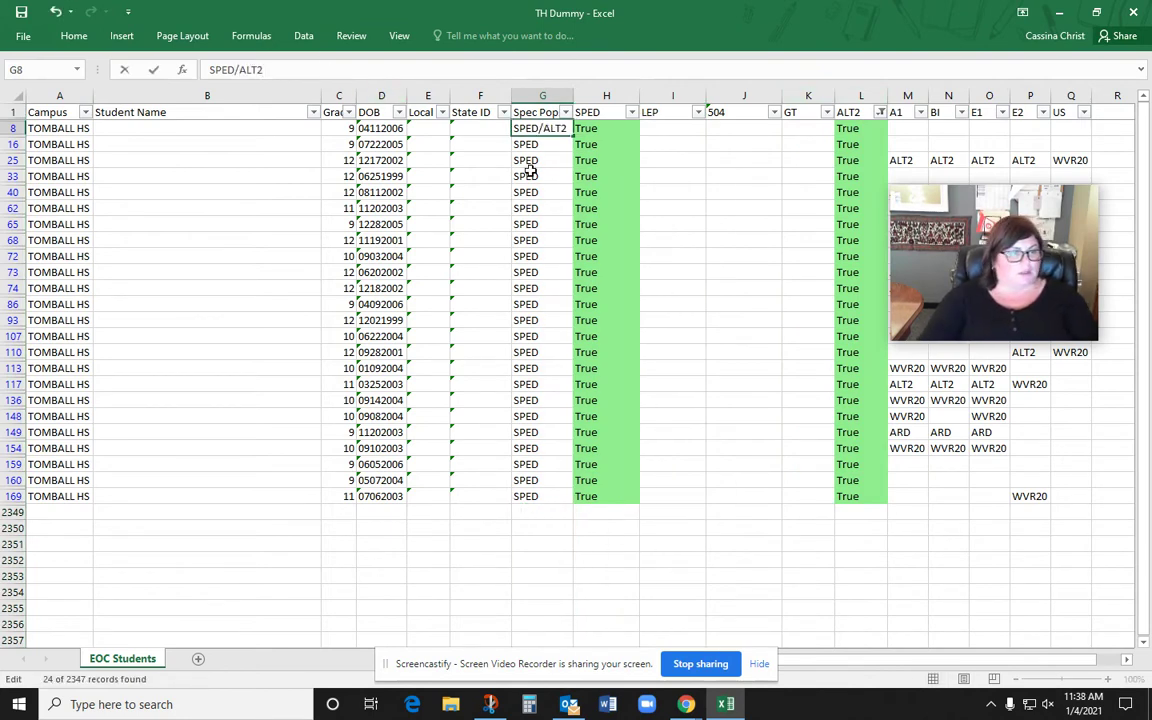
{"action": "left_click", "coordinate": [728, 206]}
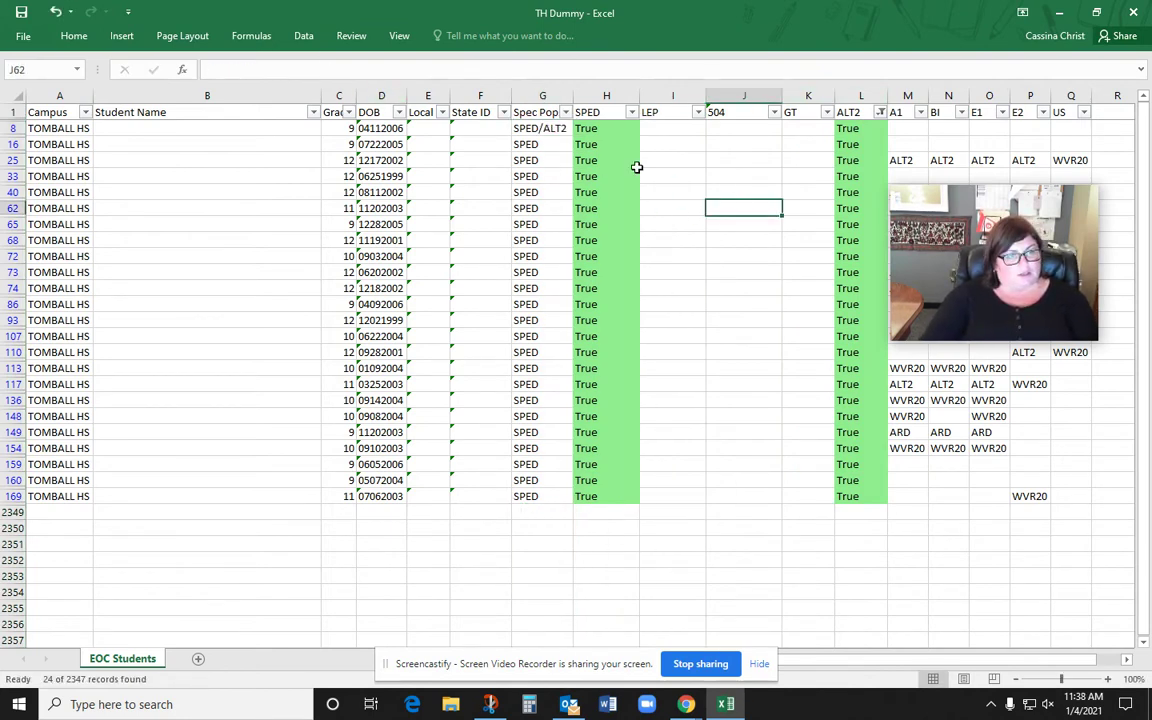
Copy the SPED/ALT2 label from G8 into Spec Pops for all the filtered ALT2 students through row 169.
{"action": "left_click", "coordinate": [548, 129]}
{"action": "key", "text": "ctrl+c"}
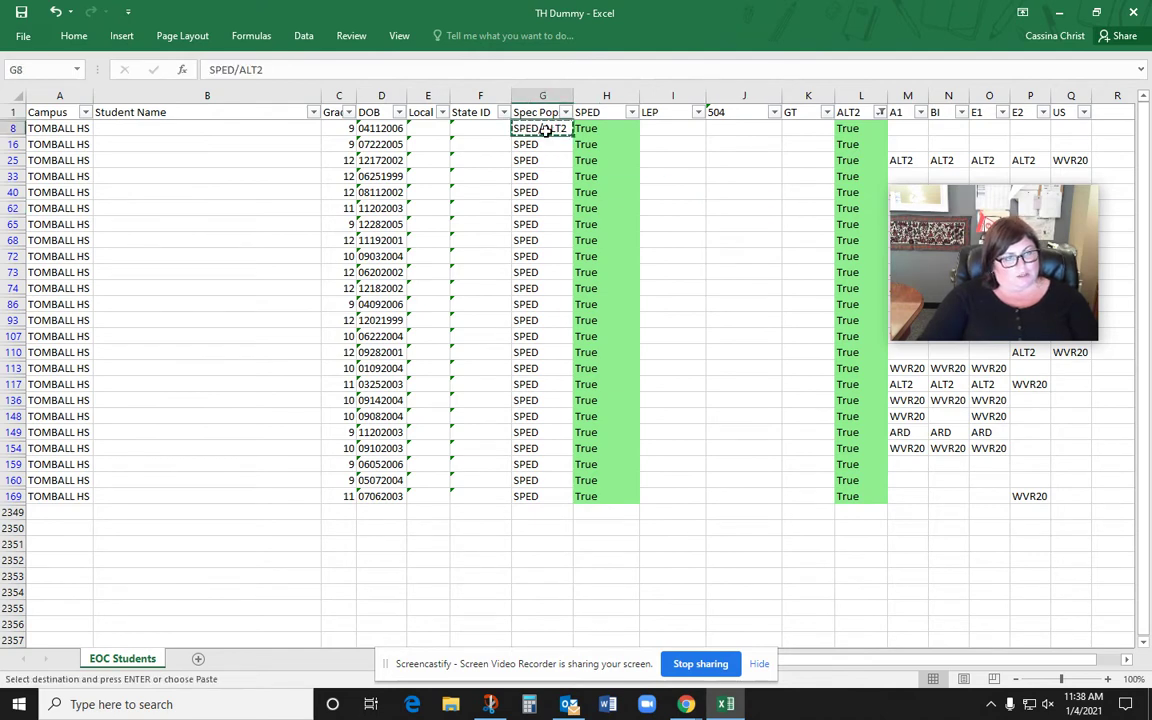
{"action": "left_click_drag", "start_coordinate": [539, 128], "coordinate": [551, 488]}
{"action": "key", "text": "ctrl+v"}
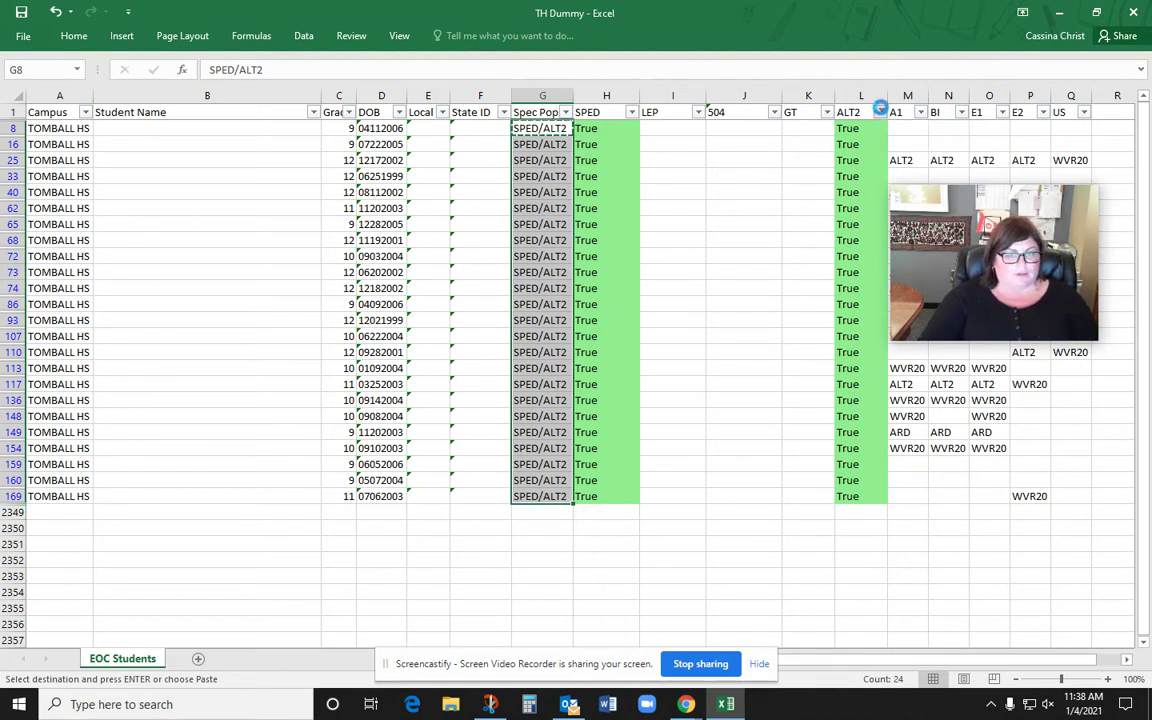
Remove the True-only restriction from the ALT2 column so all students are listed.
{"action": "left_click", "coordinate": [880, 112]}
{"action": "left_click", "coordinate": [720, 267]}
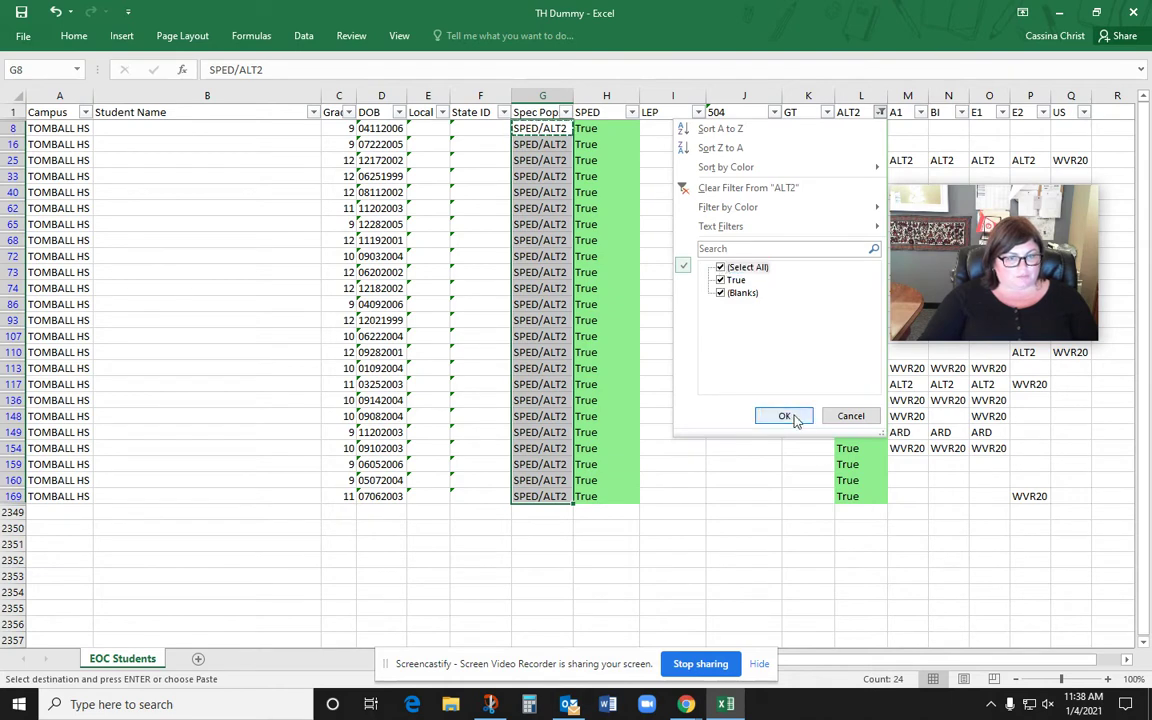
{"action": "left_click", "coordinate": [784, 415]}
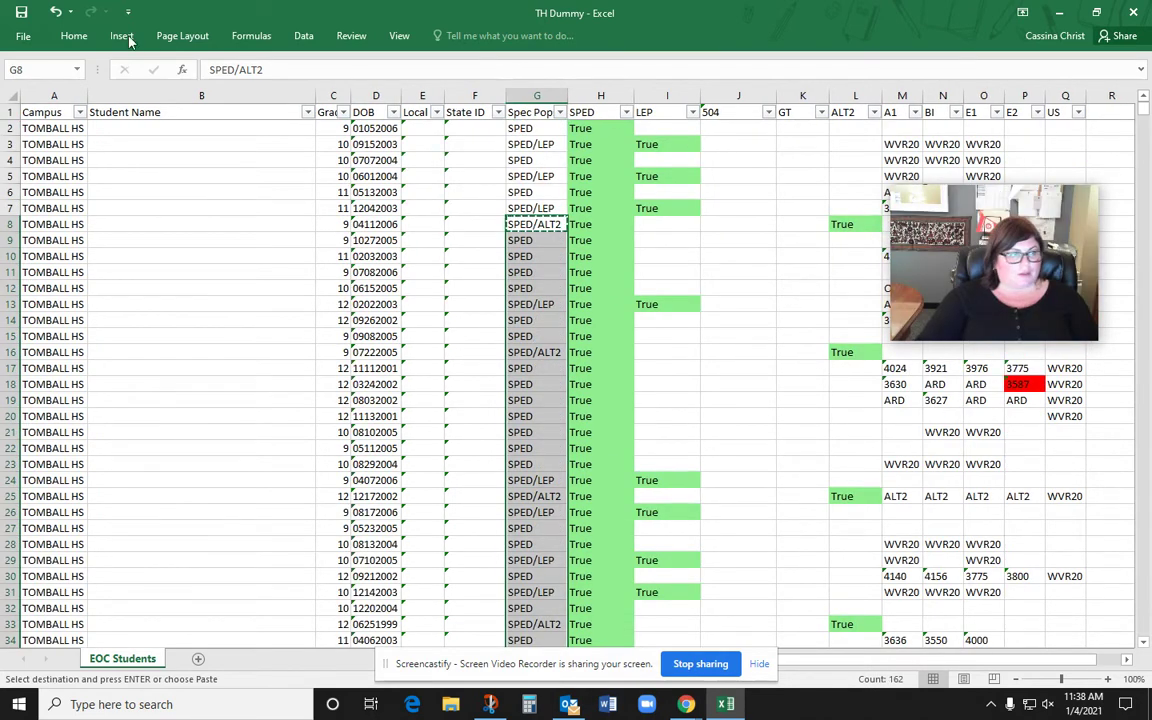
Select the whole EOC Students sheet and turn off the header filters.
{"action": "left_click", "coordinate": [14, 95]}
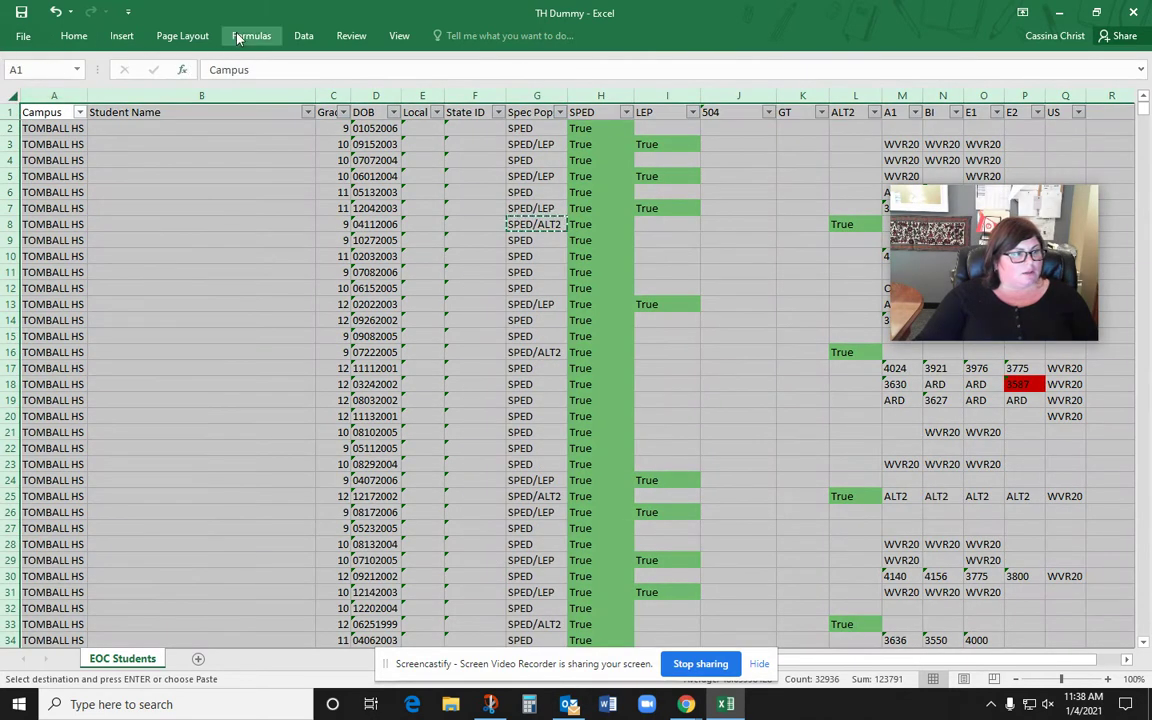
{"action": "left_click", "coordinate": [175, 33]}
{"action": "left_click", "coordinate": [75, 35]}
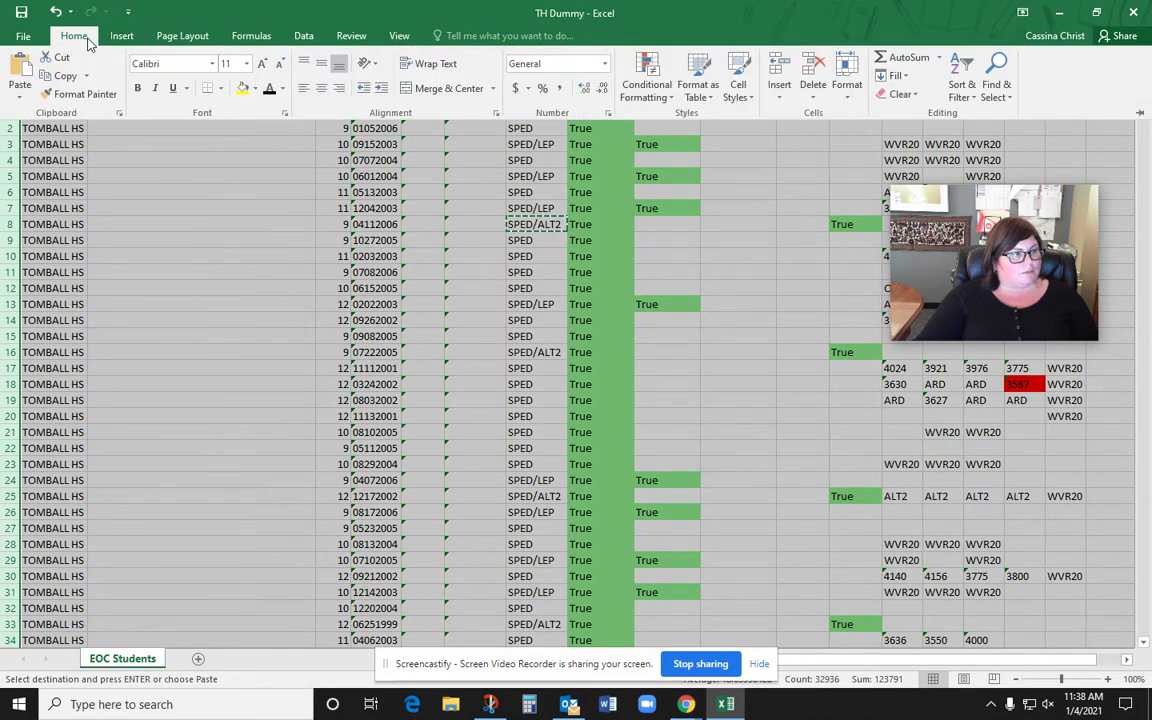
{"action": "left_click", "coordinate": [303, 35]}
{"action": "key", "text": "Escape"}
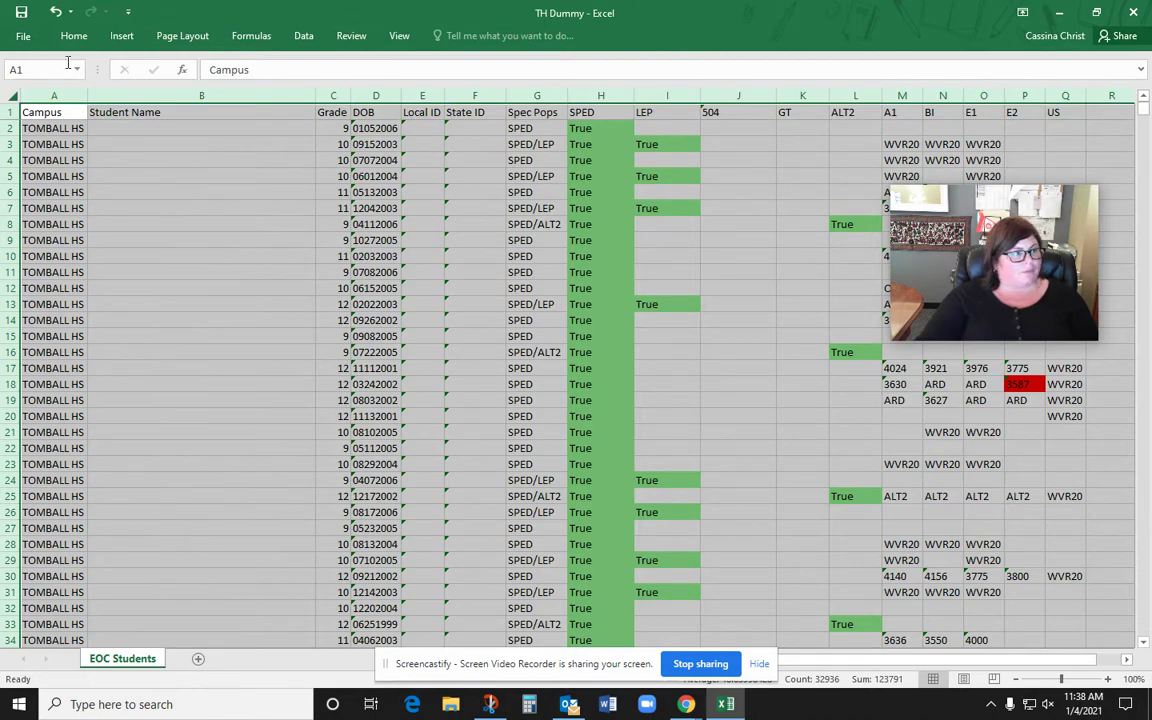
{"action": "scroll", "coordinate": [248, 296], "scroll_direction": "down", "scroll_amount": 20}
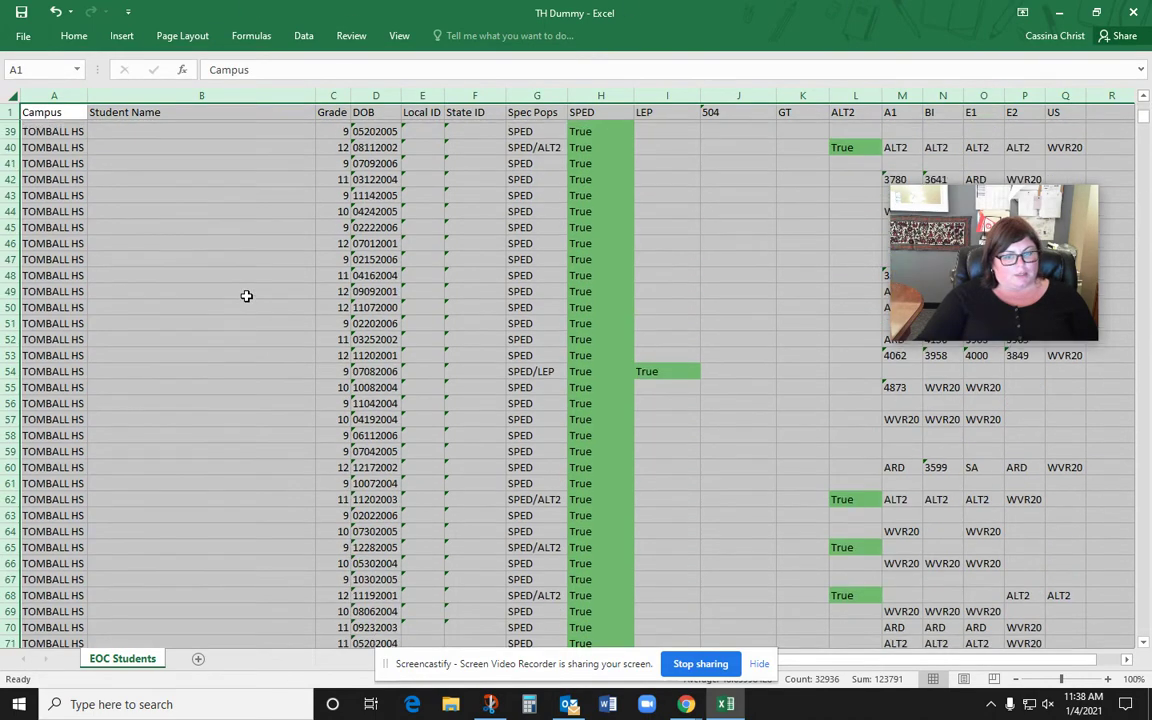
{"action": "left_click_drag", "start_coordinate": [1008, 238], "coordinate": [697, 385]}
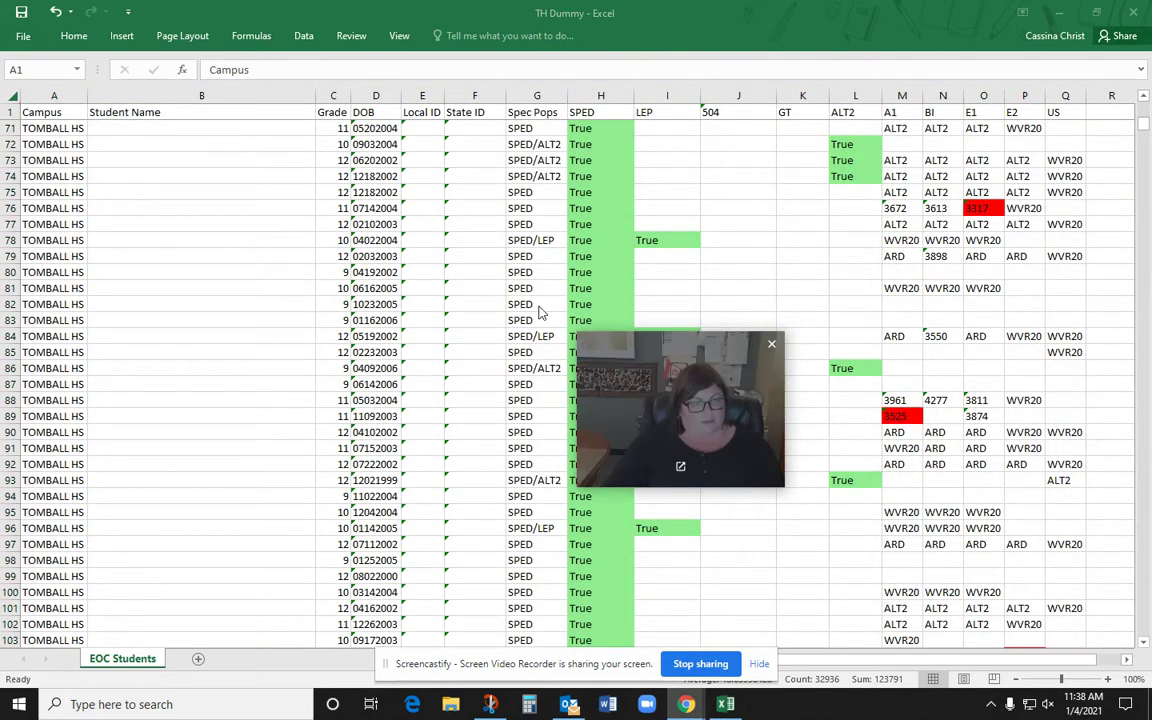
Copy the entire EOC Students sheet.
{"action": "left_click", "coordinate": [11, 96]}
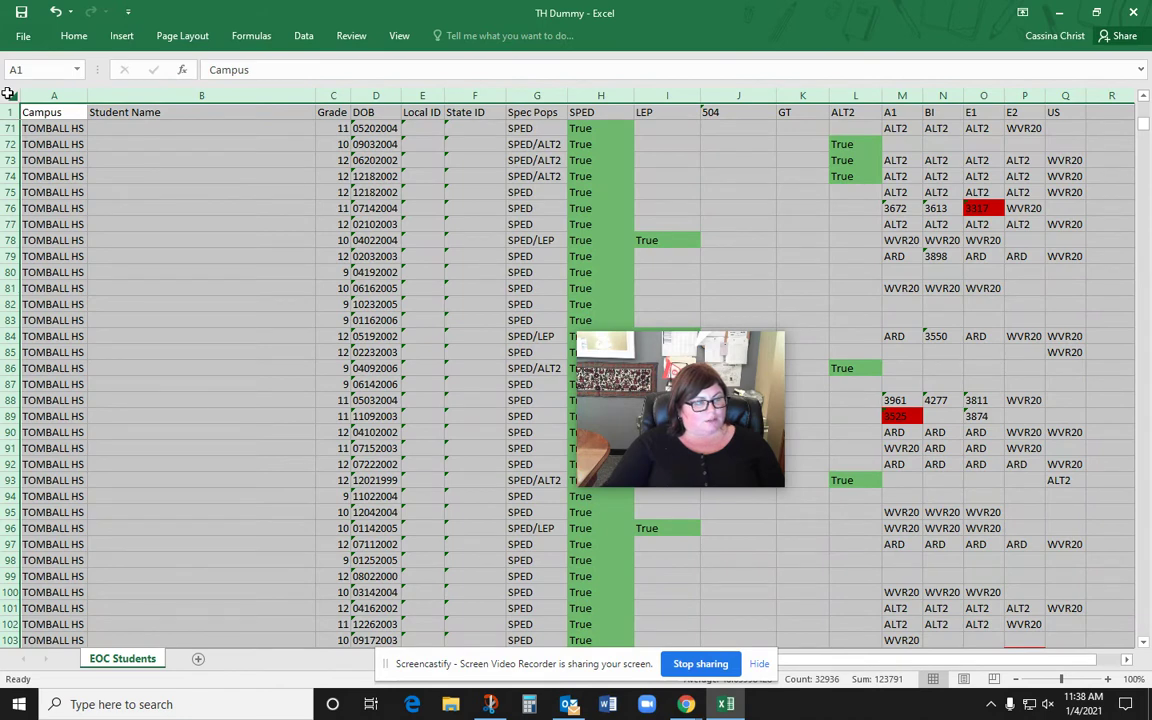
{"action": "right_click", "coordinate": [8, 93]}
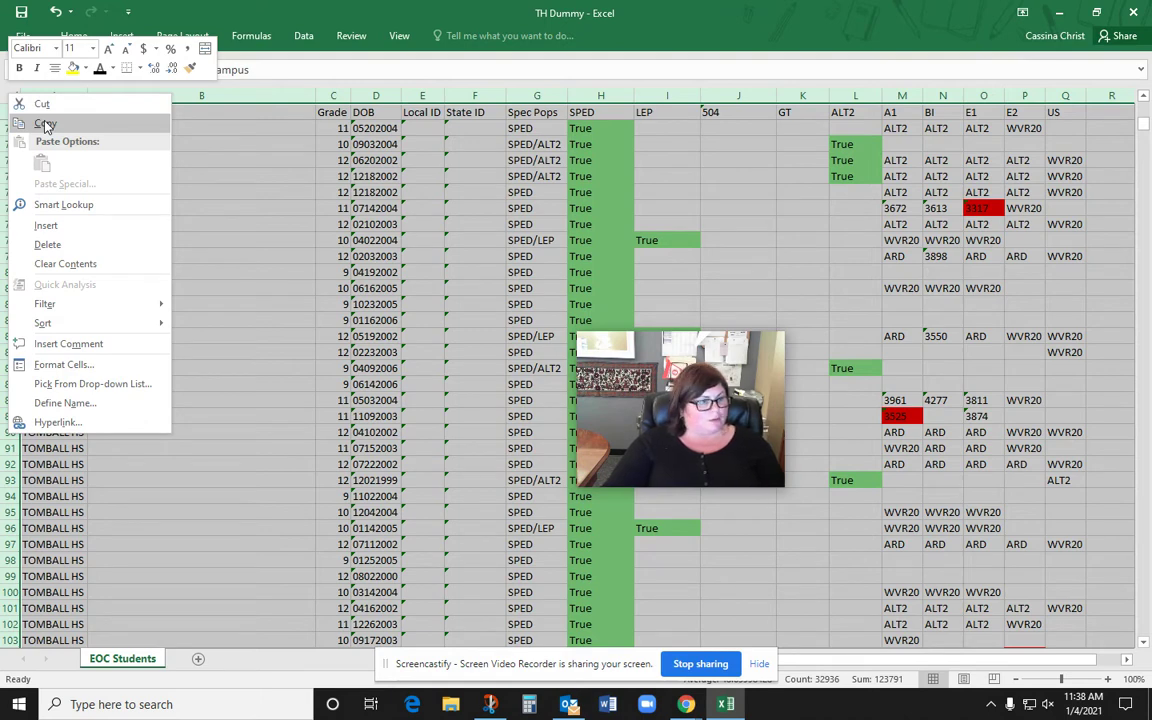
{"action": "left_click", "coordinate": [44, 124]}
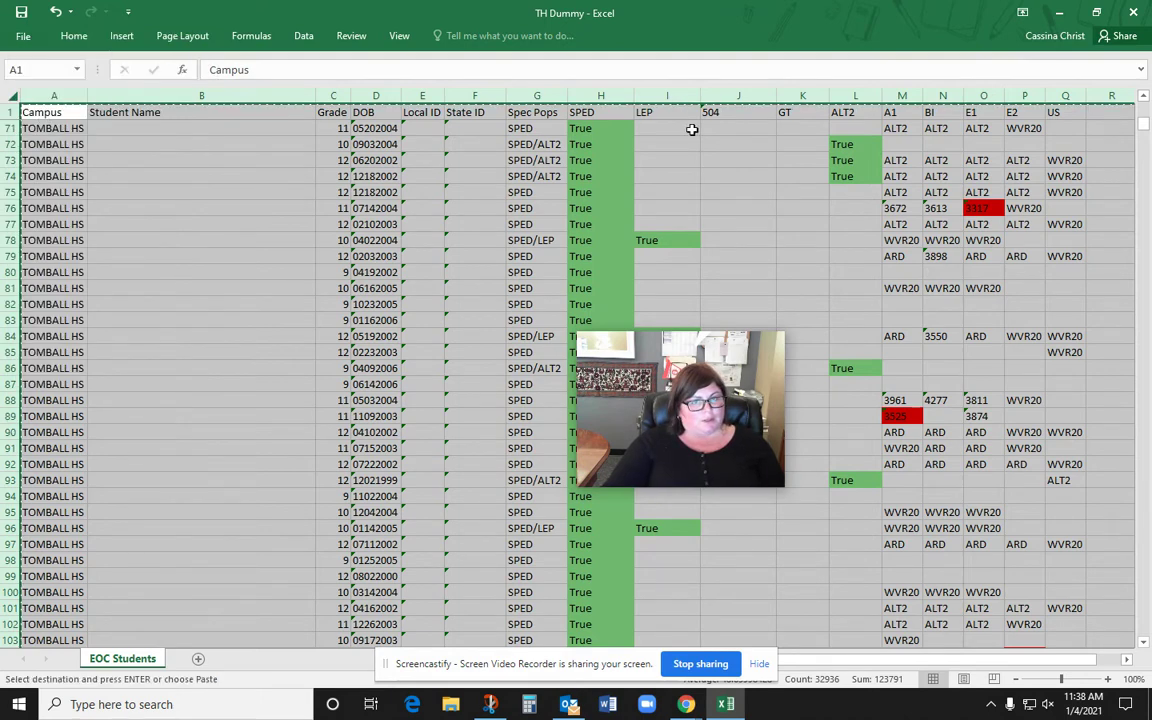
Switch to the Practice Google Sheet spreadsheet in the other Chrome window.
{"action": "left_click", "coordinate": [1061, 13]}
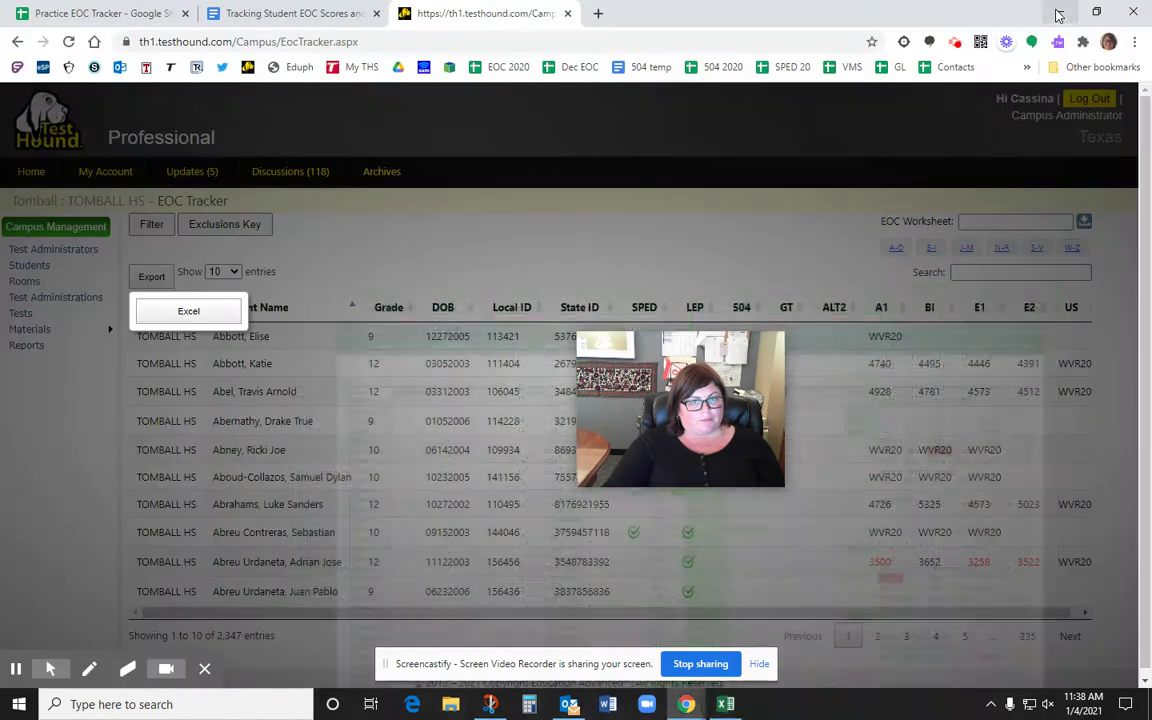
{"action": "left_click", "coordinate": [1058, 14]}
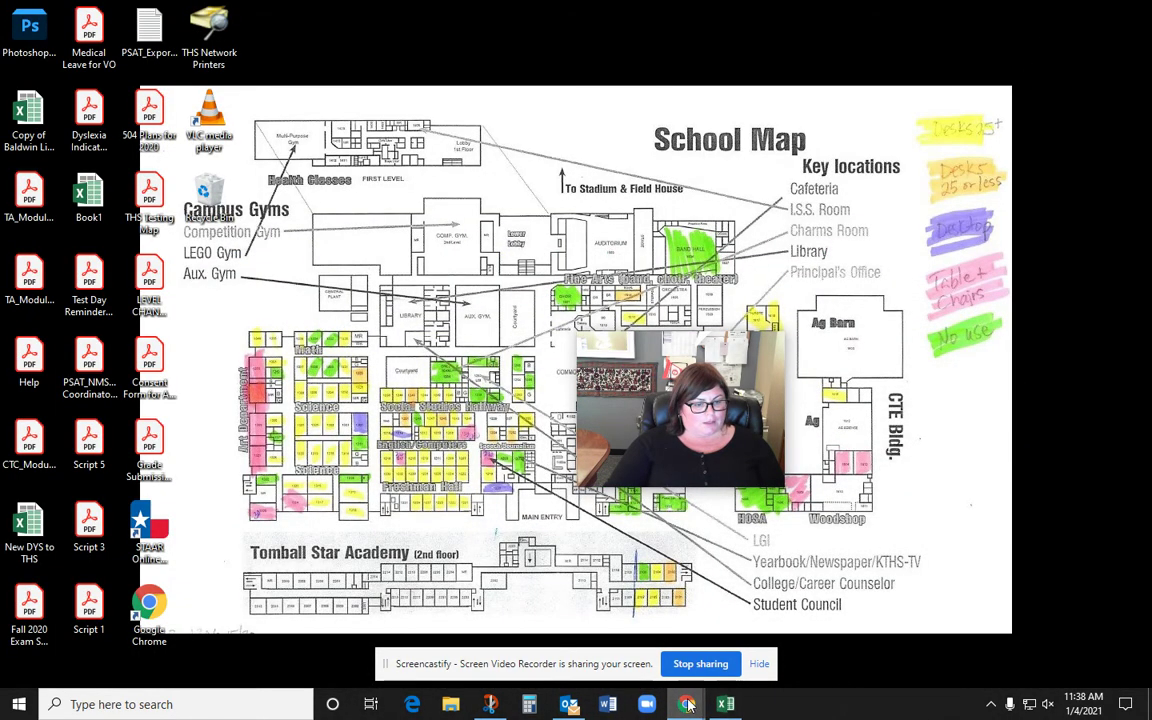
{"action": "mouse_move", "coordinate": [686, 704]}
{"action": "left_click", "coordinate": [667, 622]}
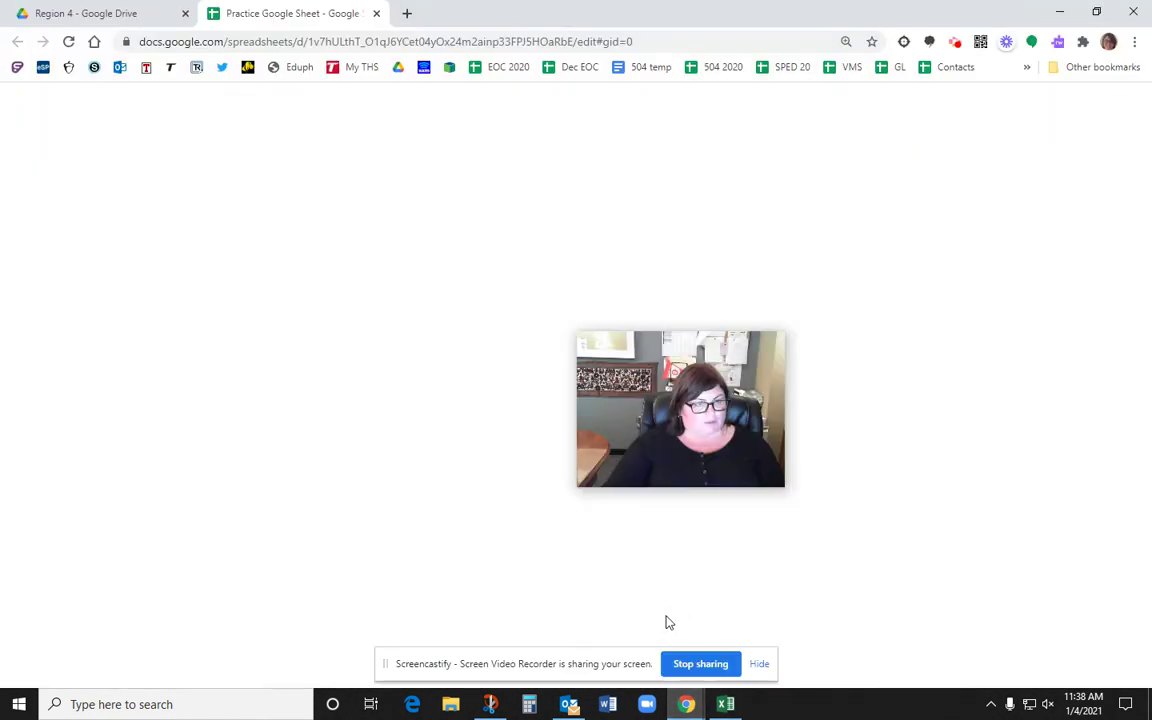
{"action": "mouse_move", "coordinate": [145, 656]}
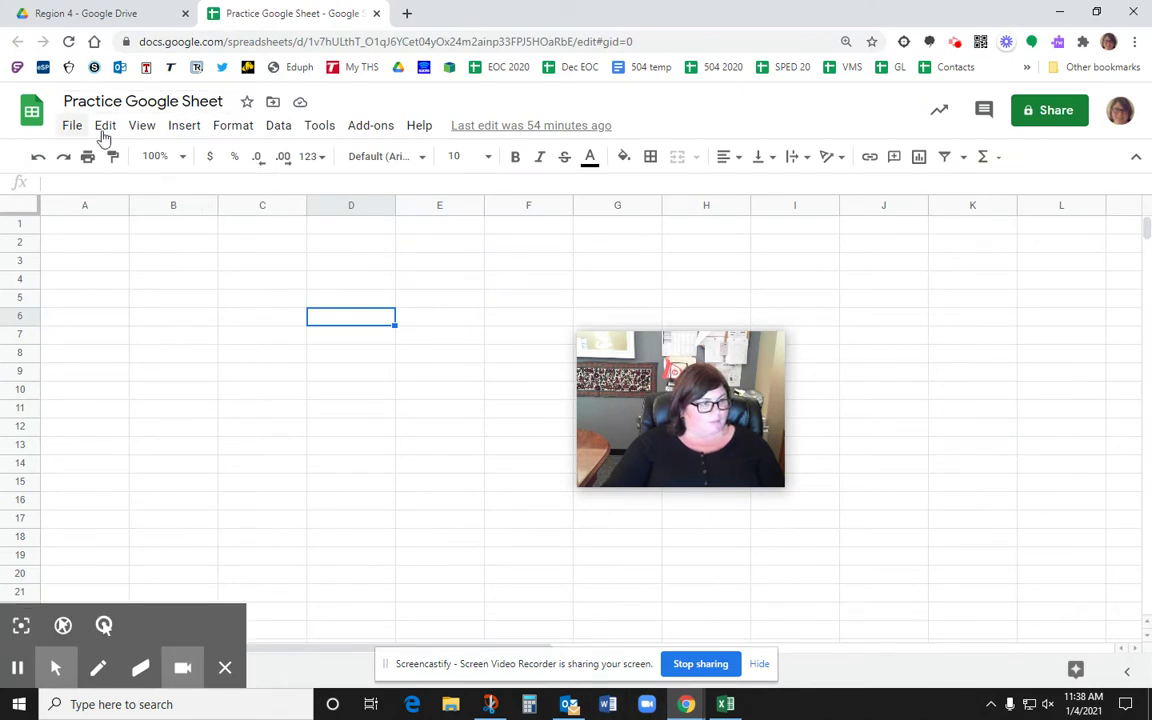
Add a new sheet to the spreadsheet and paste the copied student data starting at A1.
{"action": "left_click", "coordinate": [170, 128]}
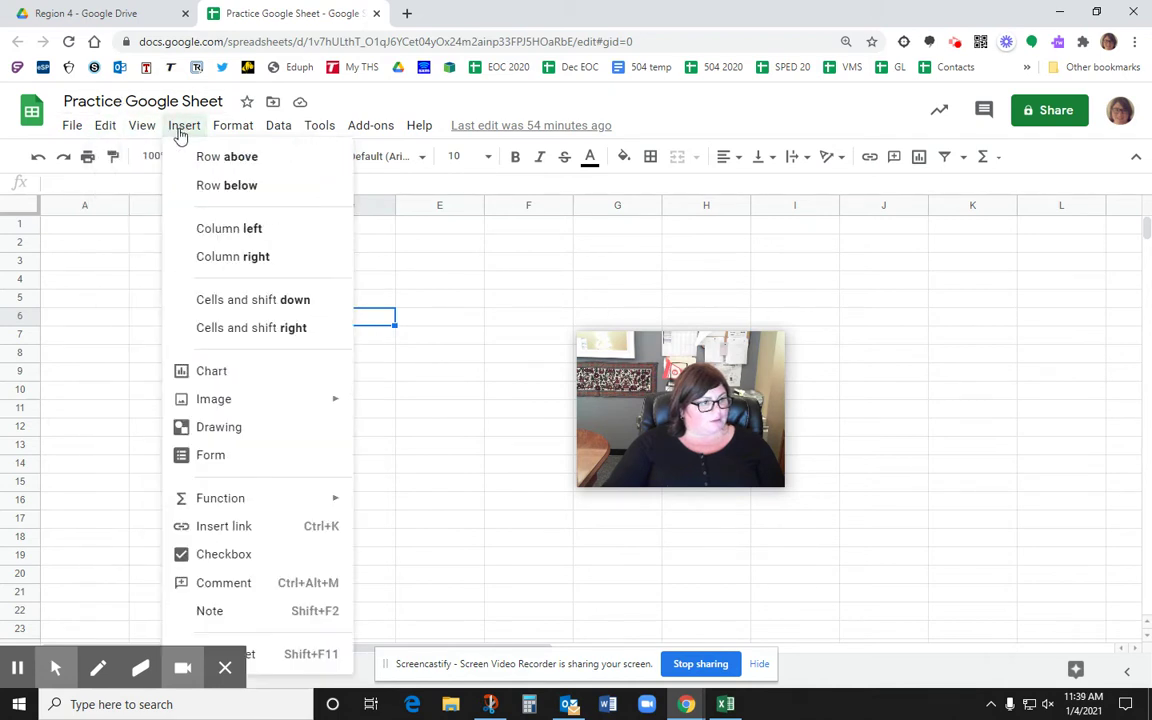
{"action": "mouse_move", "coordinate": [105, 128]}
{"action": "mouse_move", "coordinate": [174, 133]}
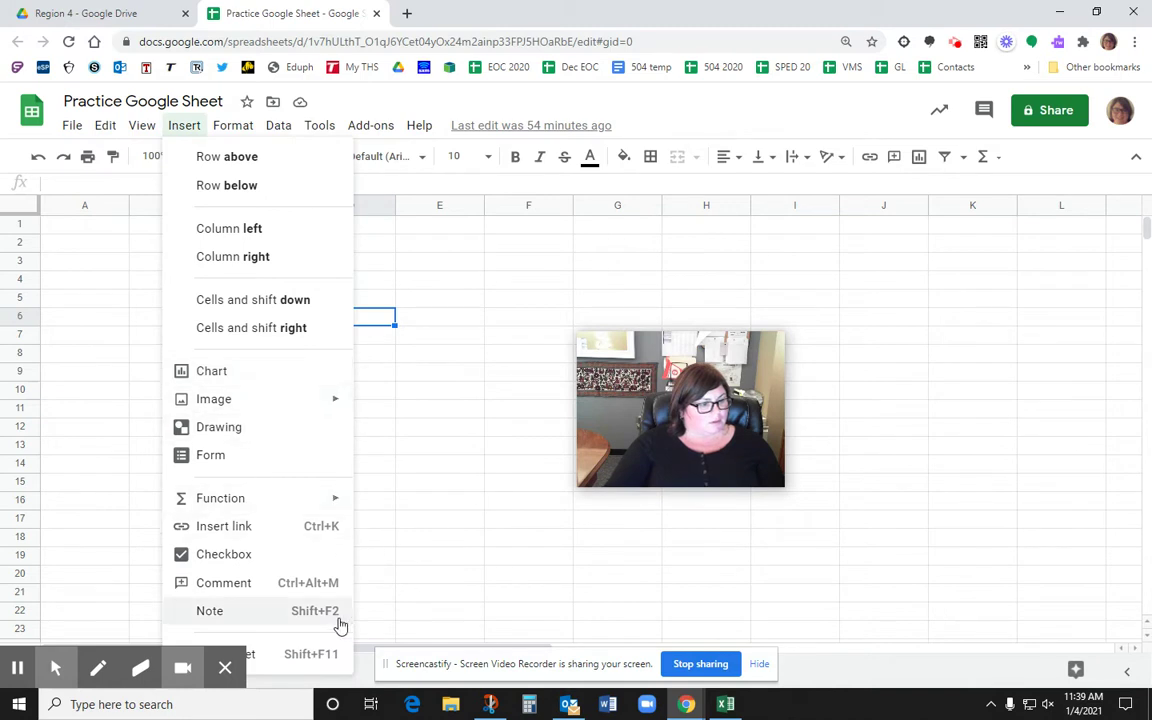
{"action": "left_click", "coordinate": [276, 658]}
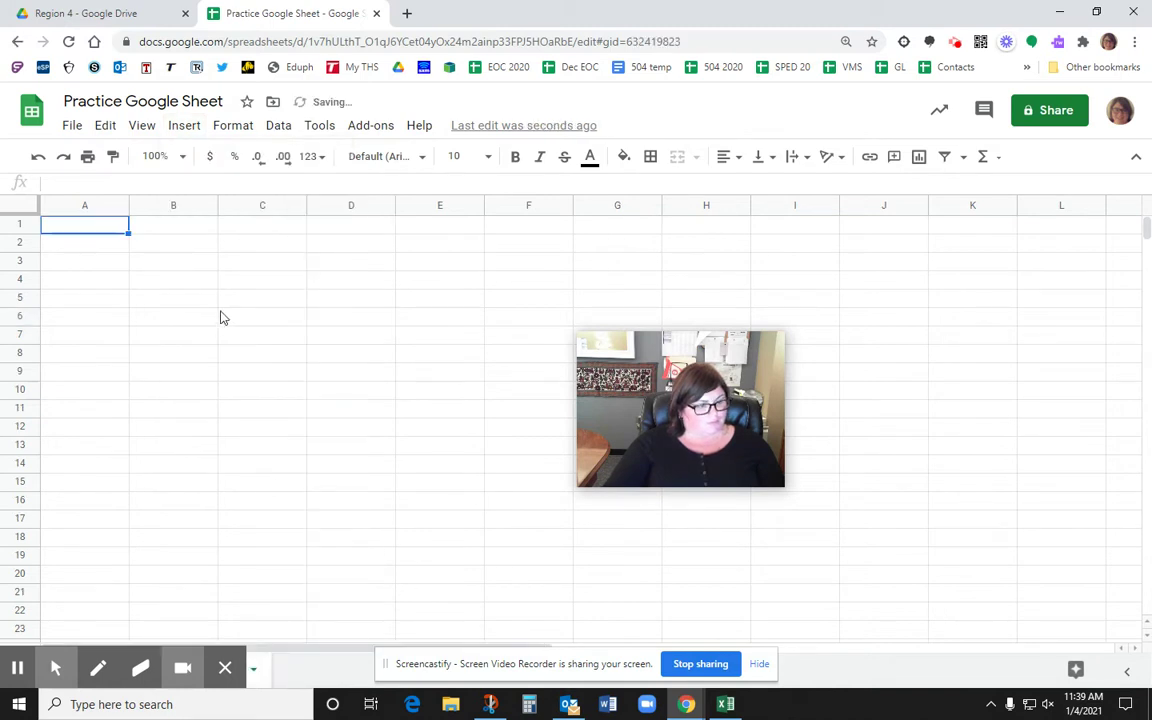
{"action": "right_click", "coordinate": [92, 229]}
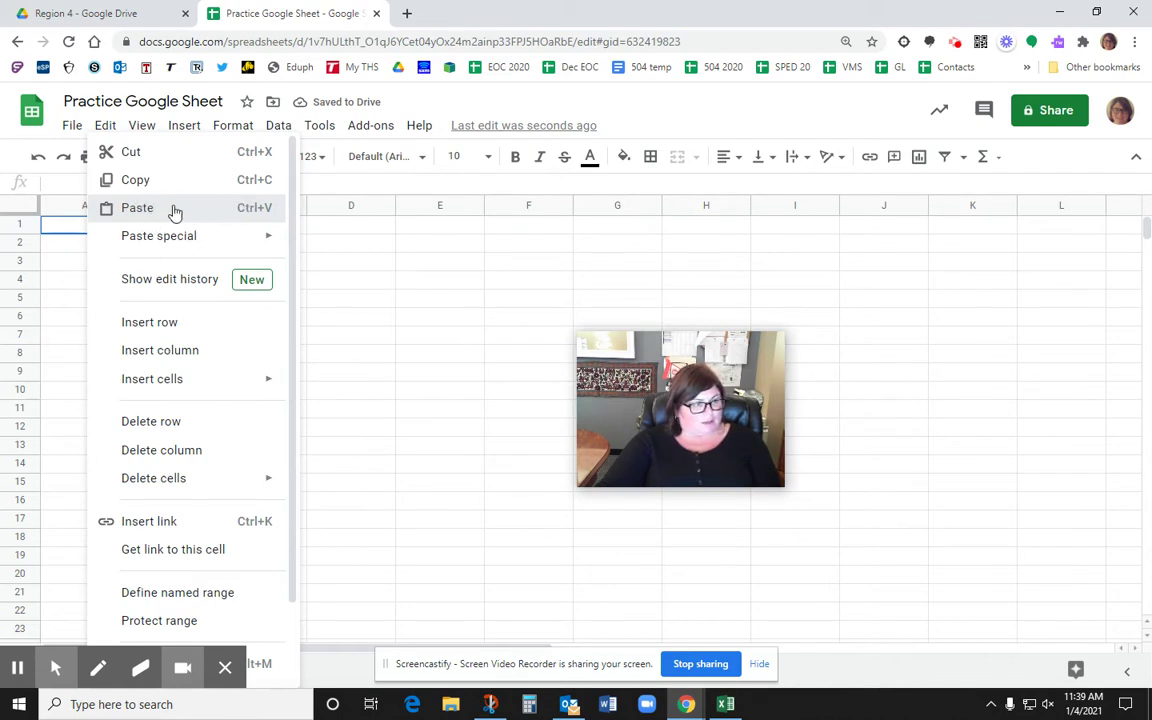
{"action": "key", "text": "ctrl+v"}
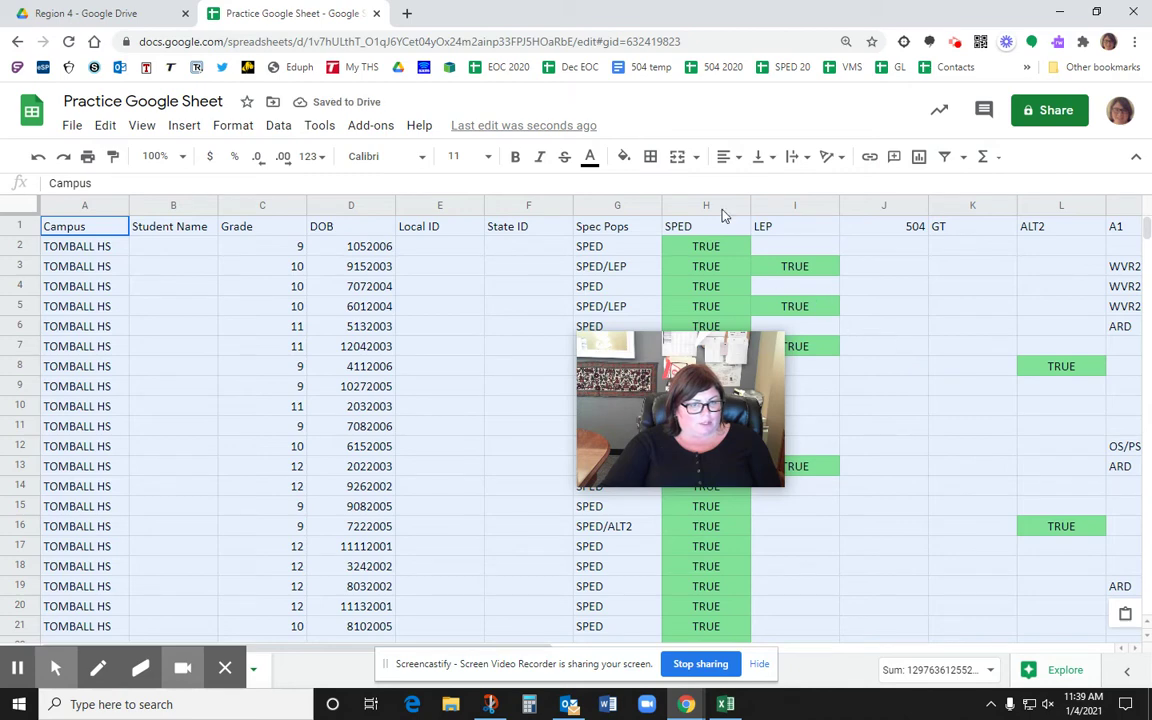
Move the Spec Pops column so it sits between Grade and DOB.
{"action": "left_click", "coordinate": [602, 206]}
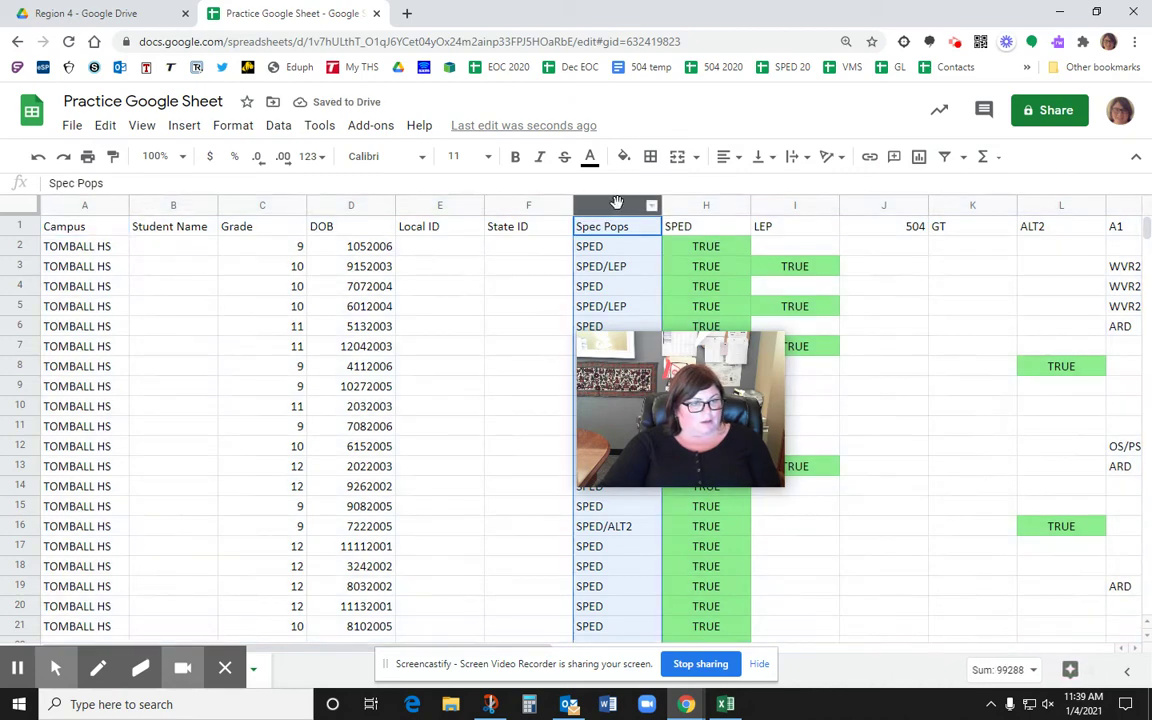
{"action": "left_click_drag", "start_coordinate": [602, 206], "coordinate": [355, 207]}
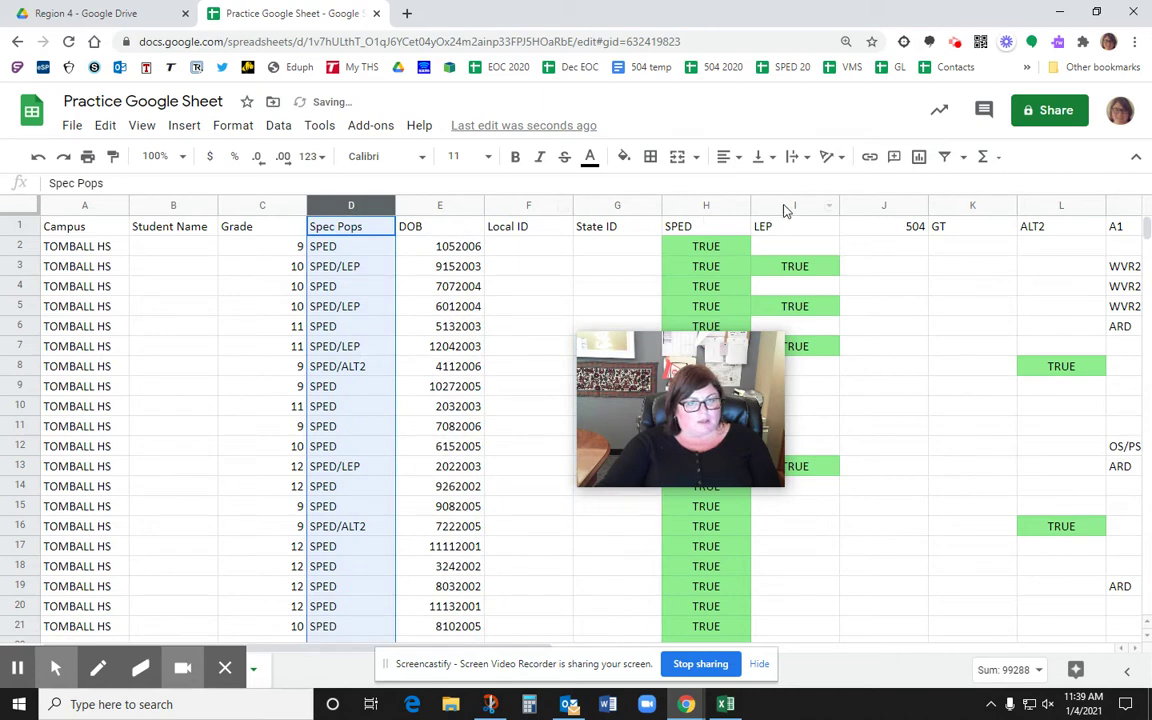
{"action": "left_click", "coordinate": [705, 206]}
{"action": "left_click", "coordinate": [885, 267]}
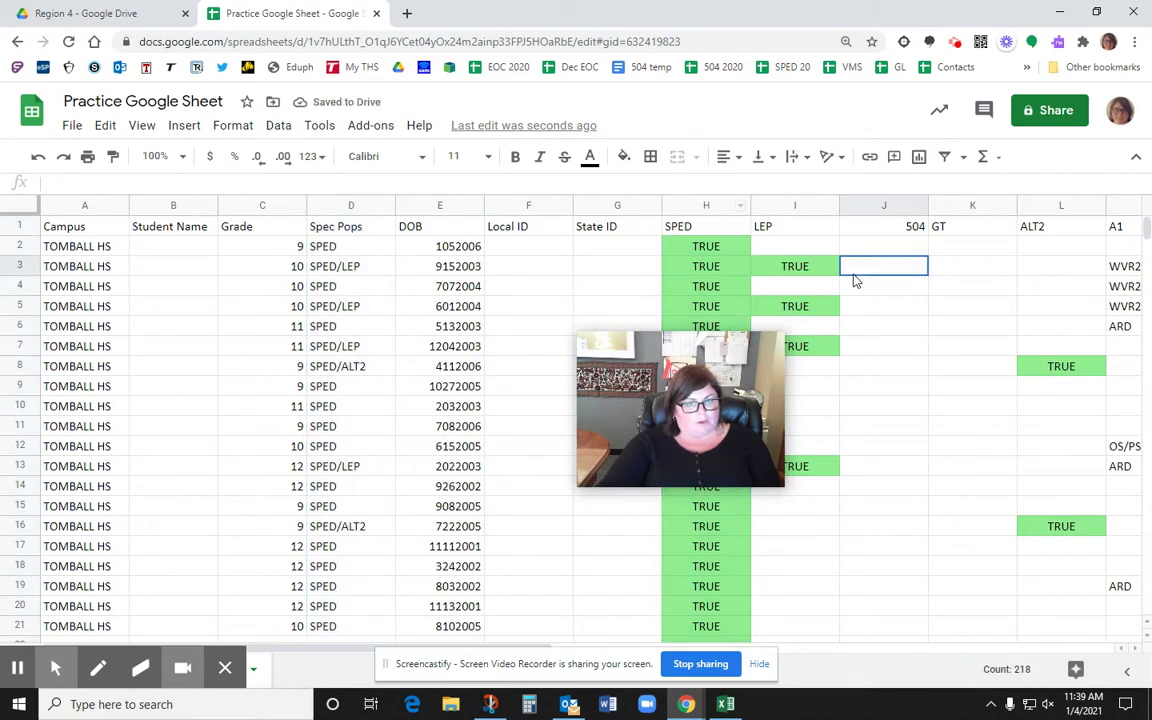
Delete columns H to L, which hold the SPED, LEP, 504, GT and ALT2 flags.
{"action": "left_click_drag", "start_coordinate": [1067, 207], "coordinate": [733, 229]}
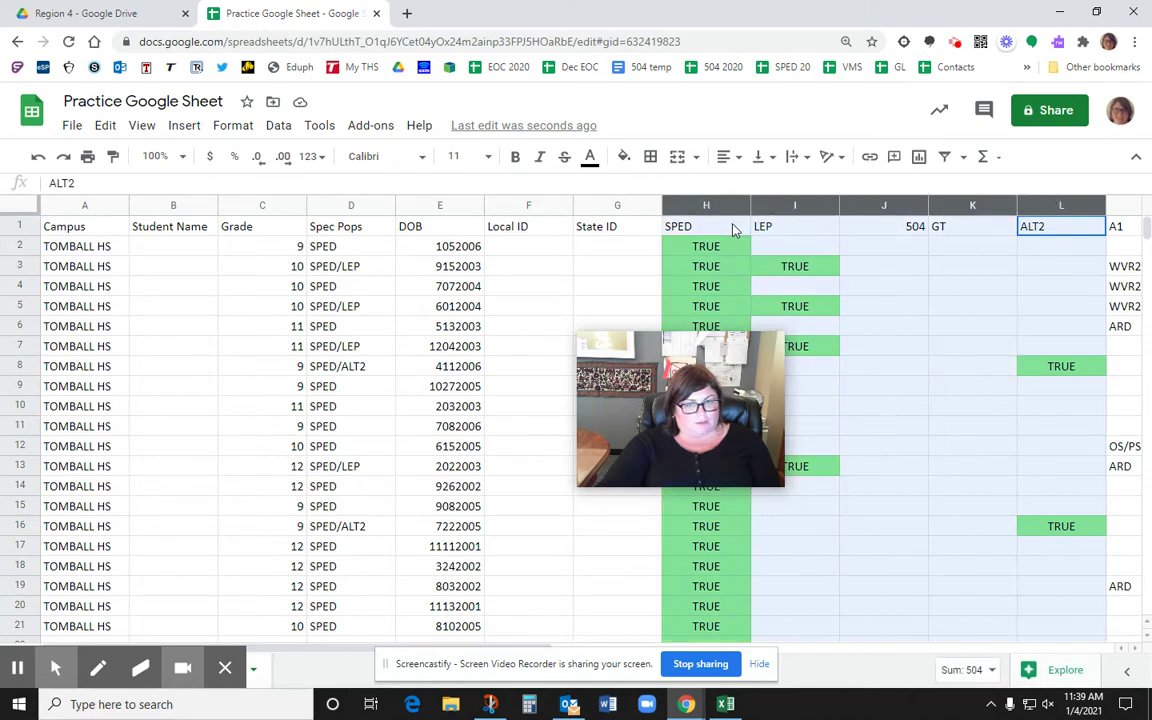
{"action": "right_click", "coordinate": [709, 288]}
{"action": "left_click_drag", "start_coordinate": [630, 318], "coordinate": [678, 203]}
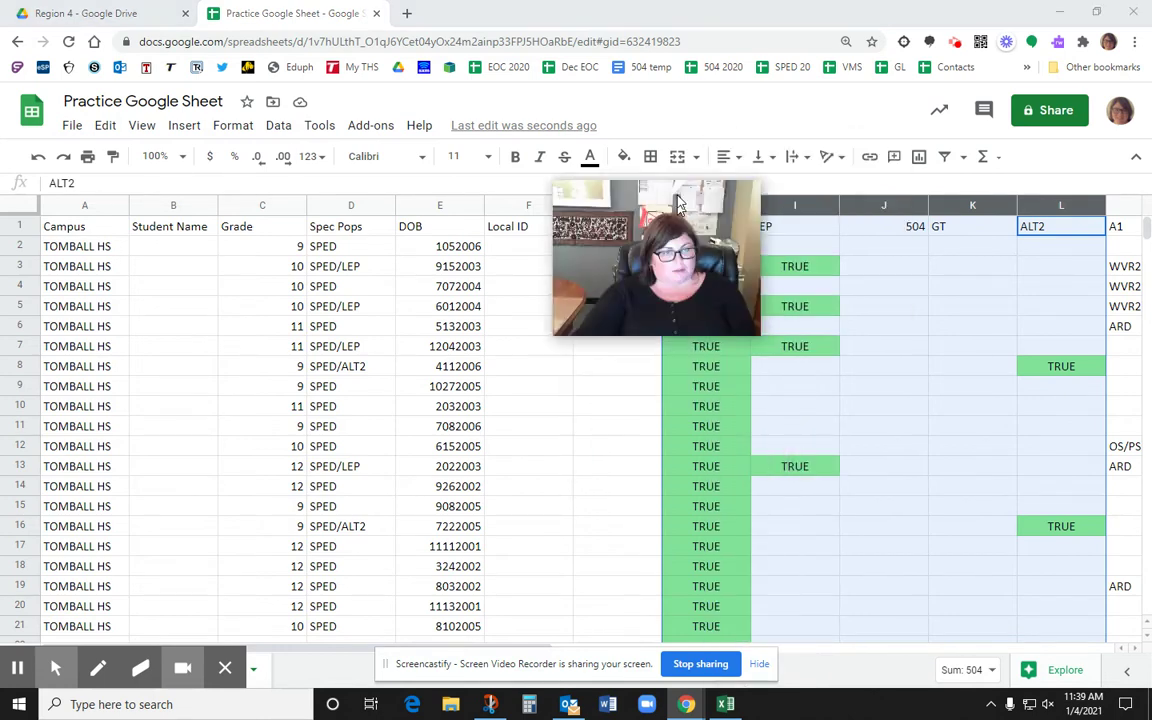
{"action": "right_click", "coordinate": [738, 382]}
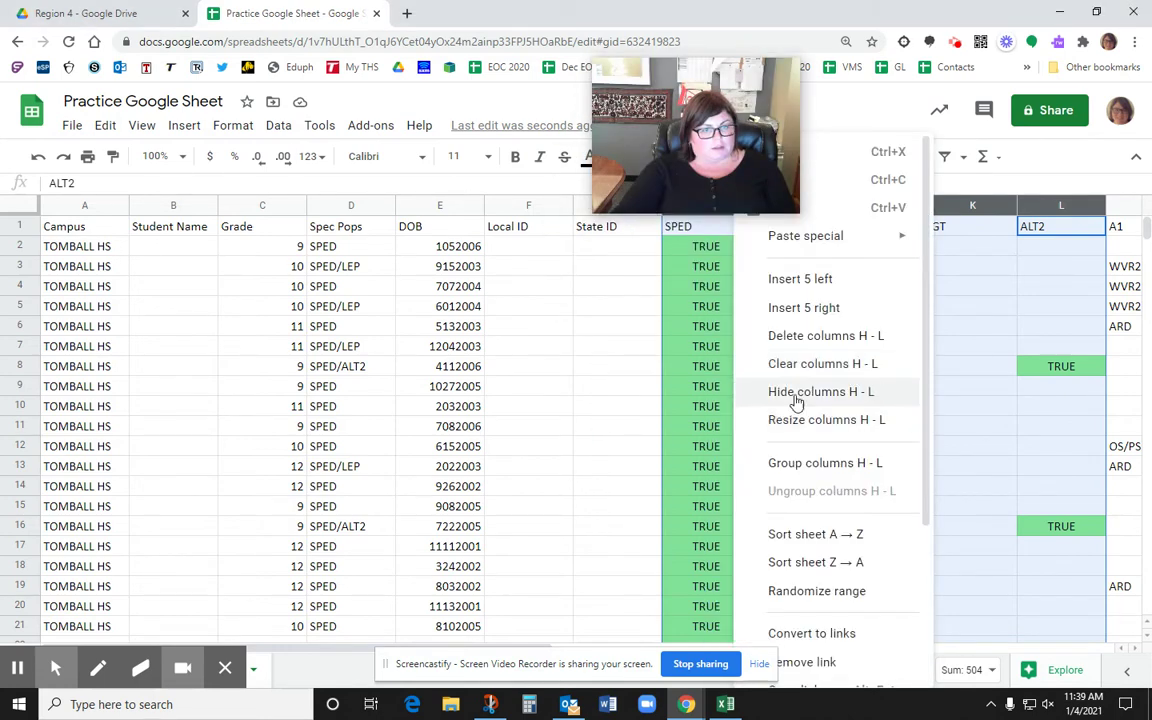
{"action": "left_click", "coordinate": [797, 336]}
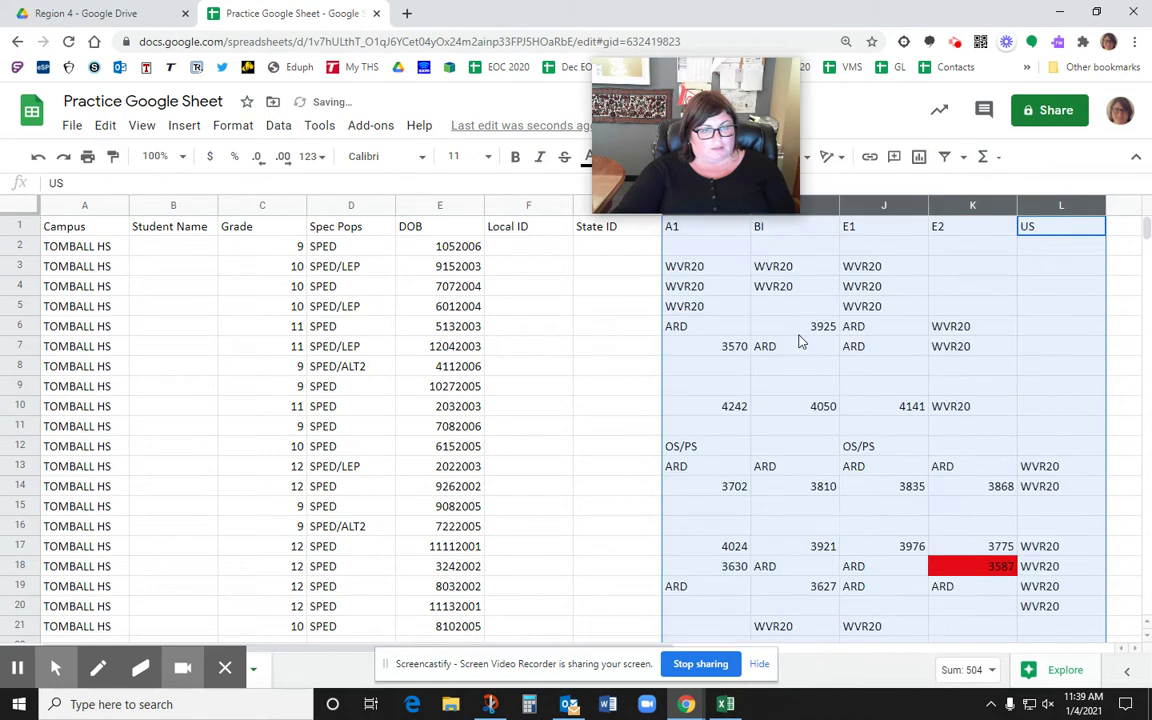
{"action": "left_click", "coordinate": [340, 205]}
{"action": "left_click", "coordinate": [688, 446]}
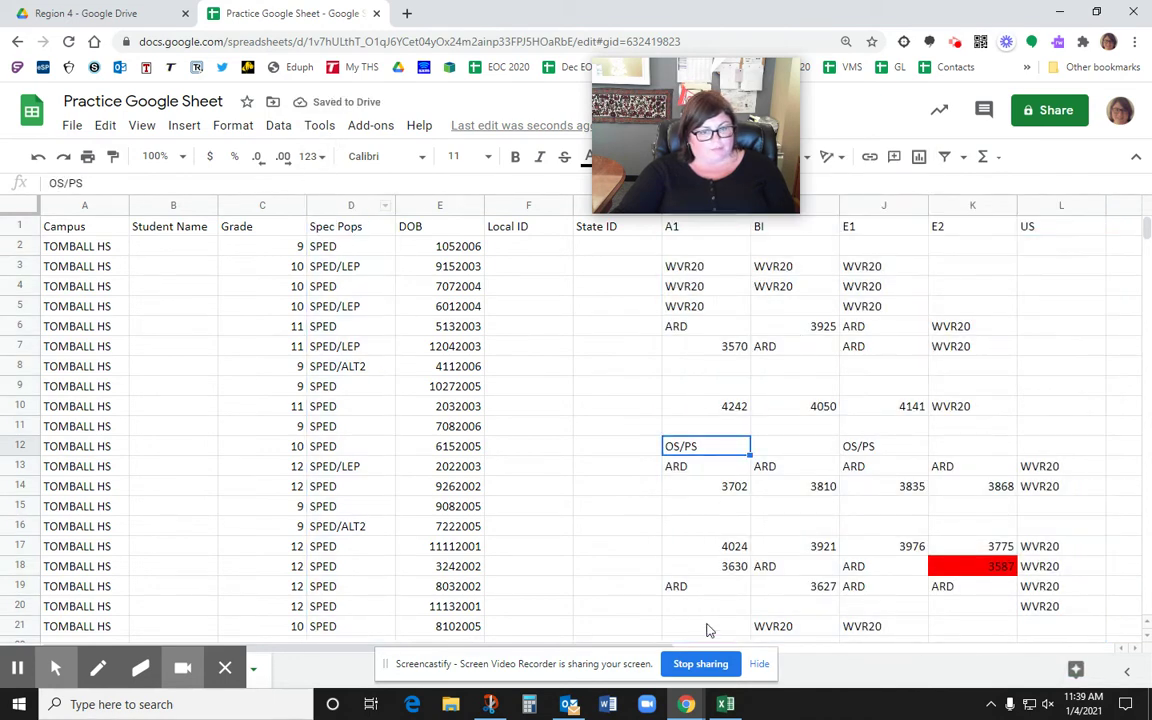
{"action": "left_click", "coordinate": [790, 566]}
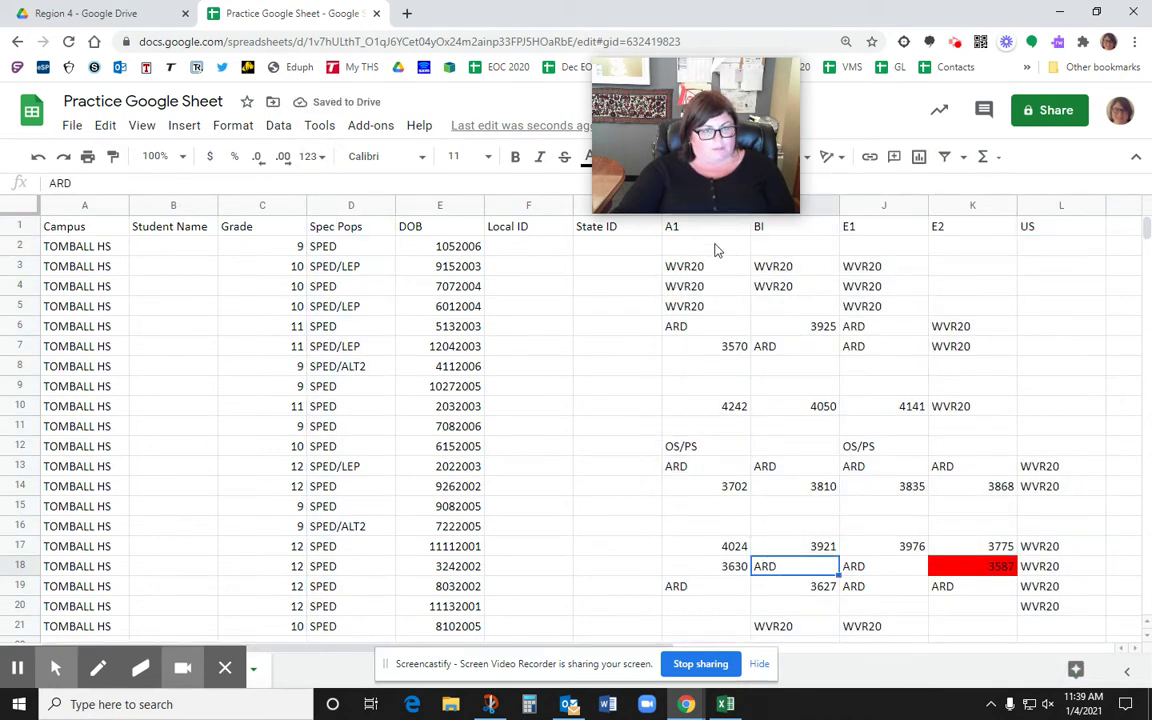
{"action": "left_click_drag", "start_coordinate": [697, 91], "coordinate": [565, 91]}
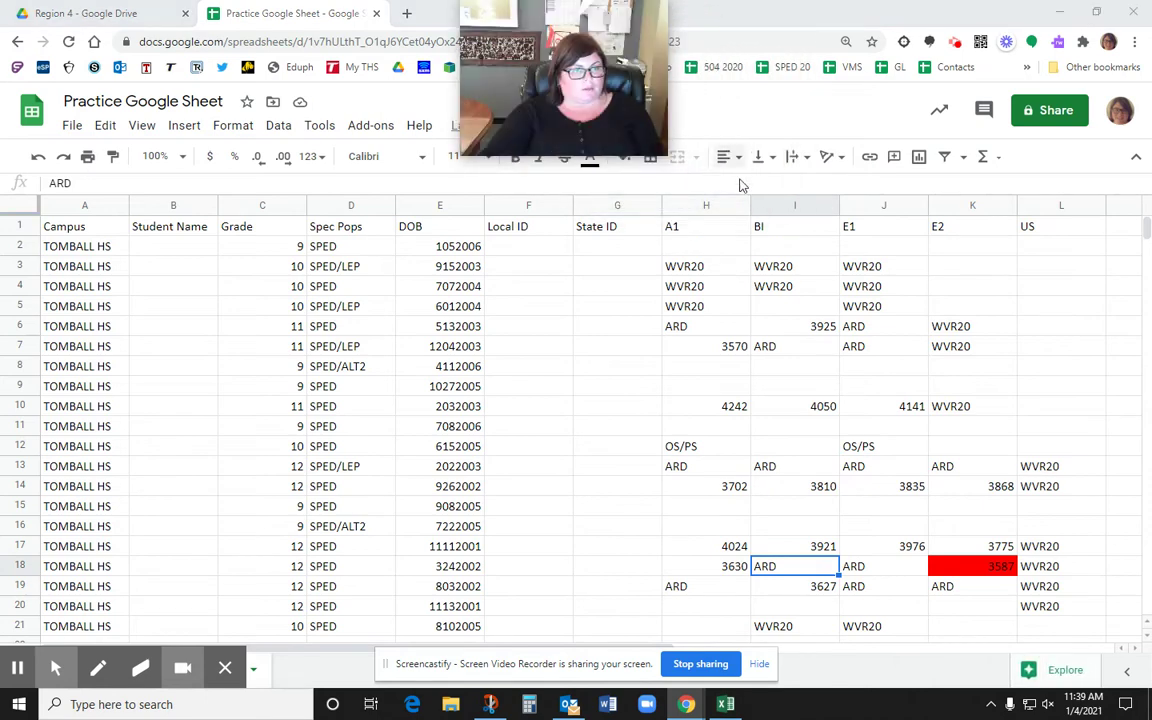
Narrow the A1, BI, E1, E2 and US columns evenly and centre their contents.
{"action": "left_click_drag", "start_coordinate": [706, 205], "coordinate": [1000, 205]}
{"action": "left_click", "coordinate": [1040, 205], "text": "shift"}
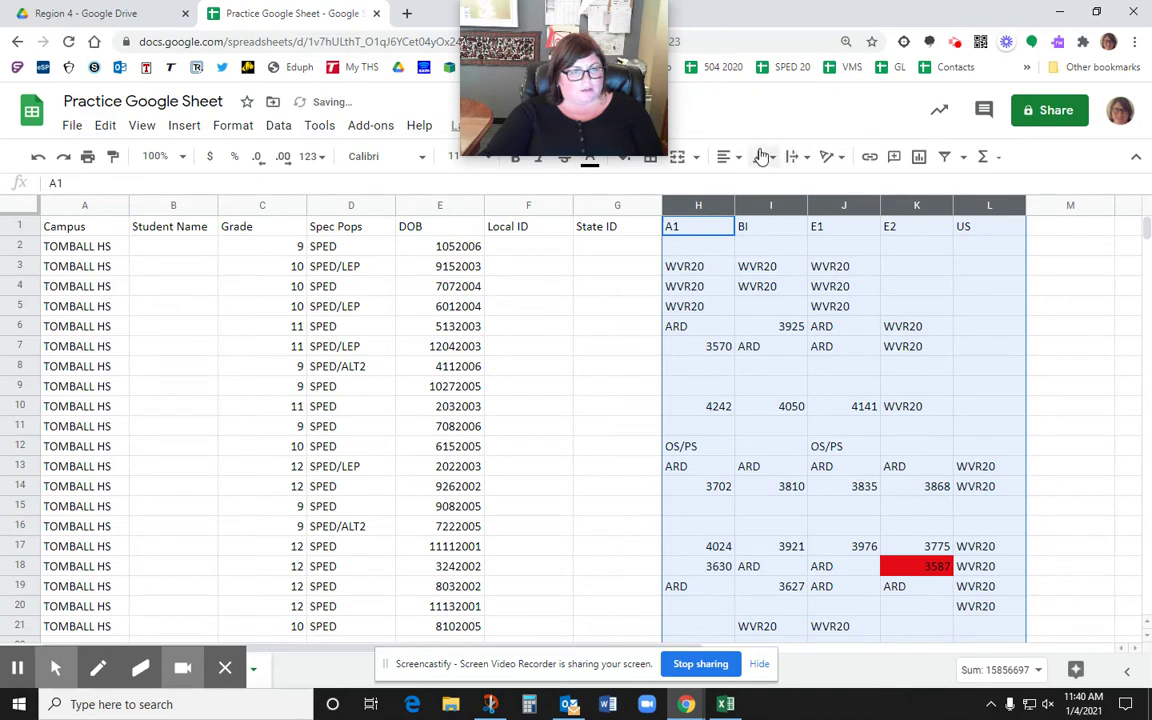
{"action": "left_click", "coordinate": [729, 156]}
{"action": "left_click", "coordinate": [750, 186]}
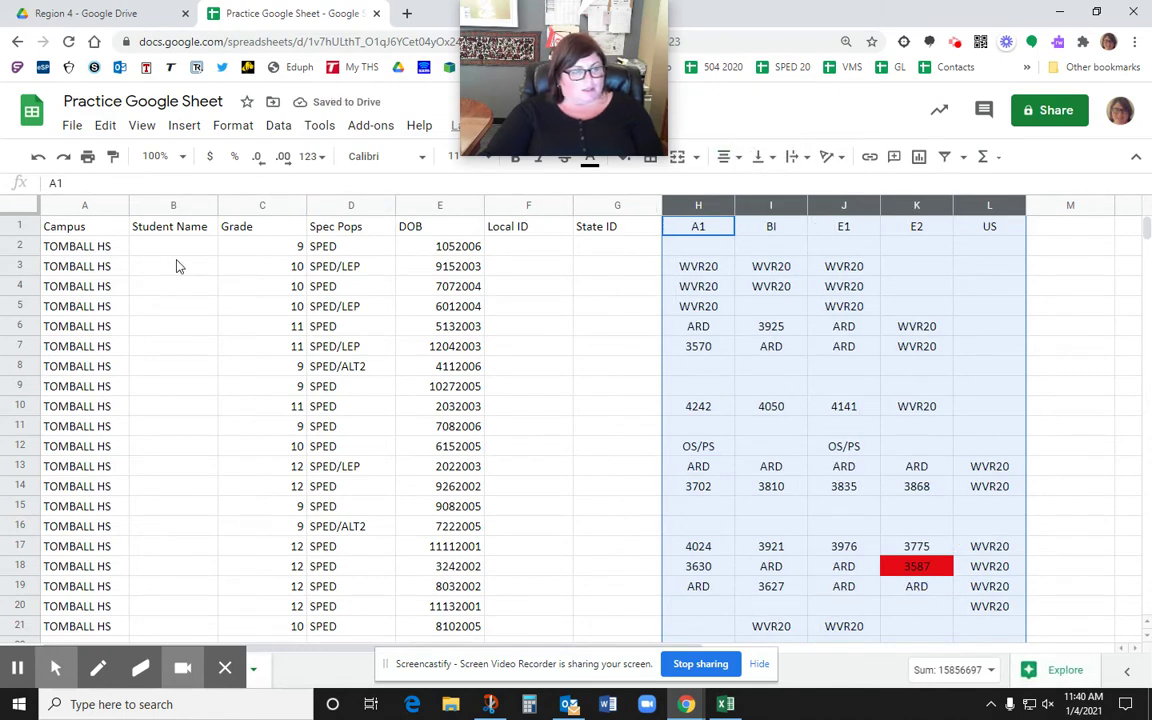
Create a filter across the whole student data sheet.
{"action": "left_click", "coordinate": [16, 200]}
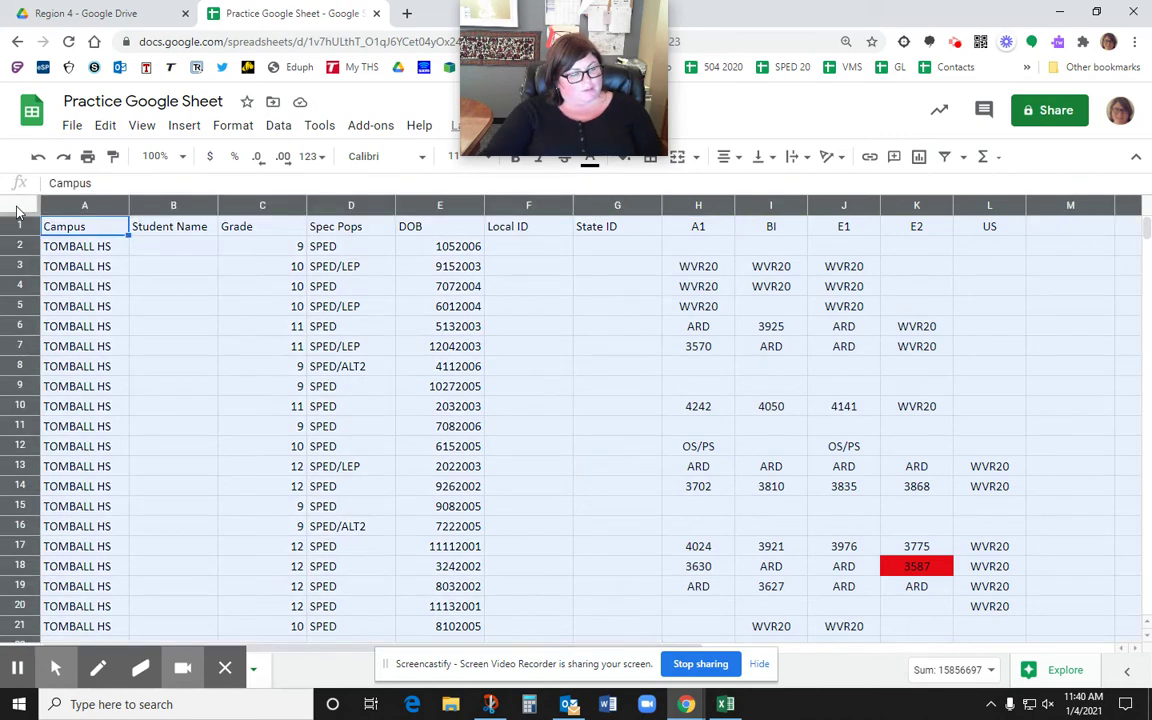
{"action": "left_click", "coordinate": [277, 124]}
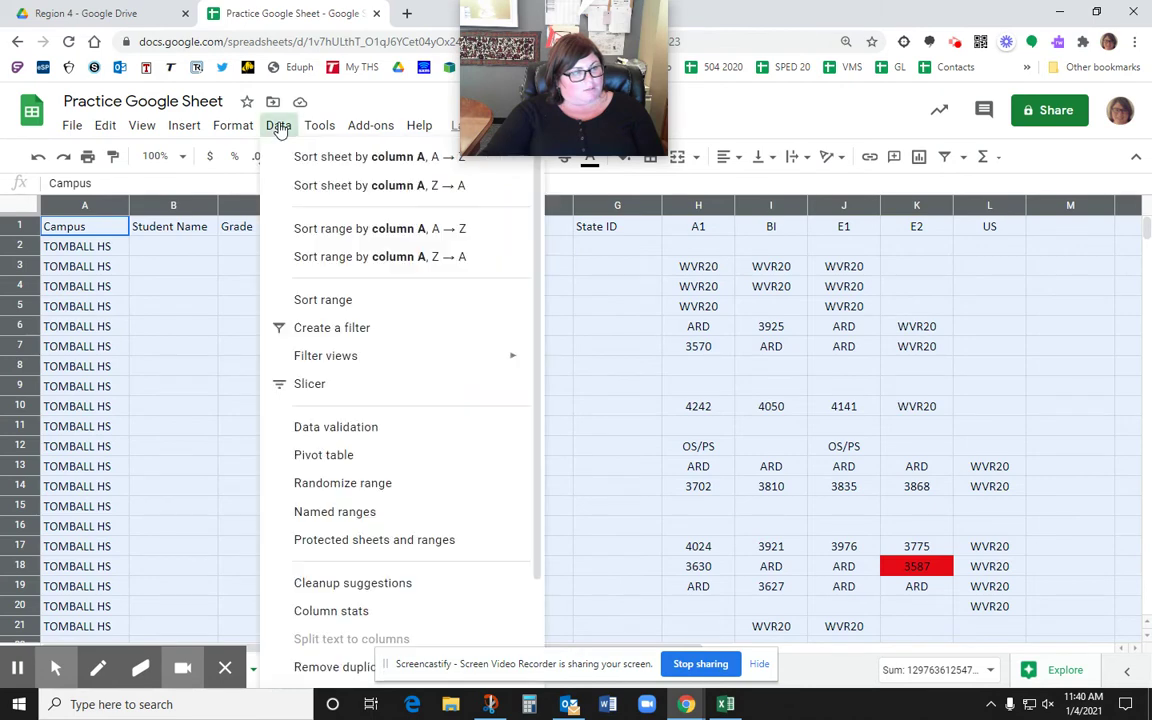
{"action": "left_click", "coordinate": [310, 330]}
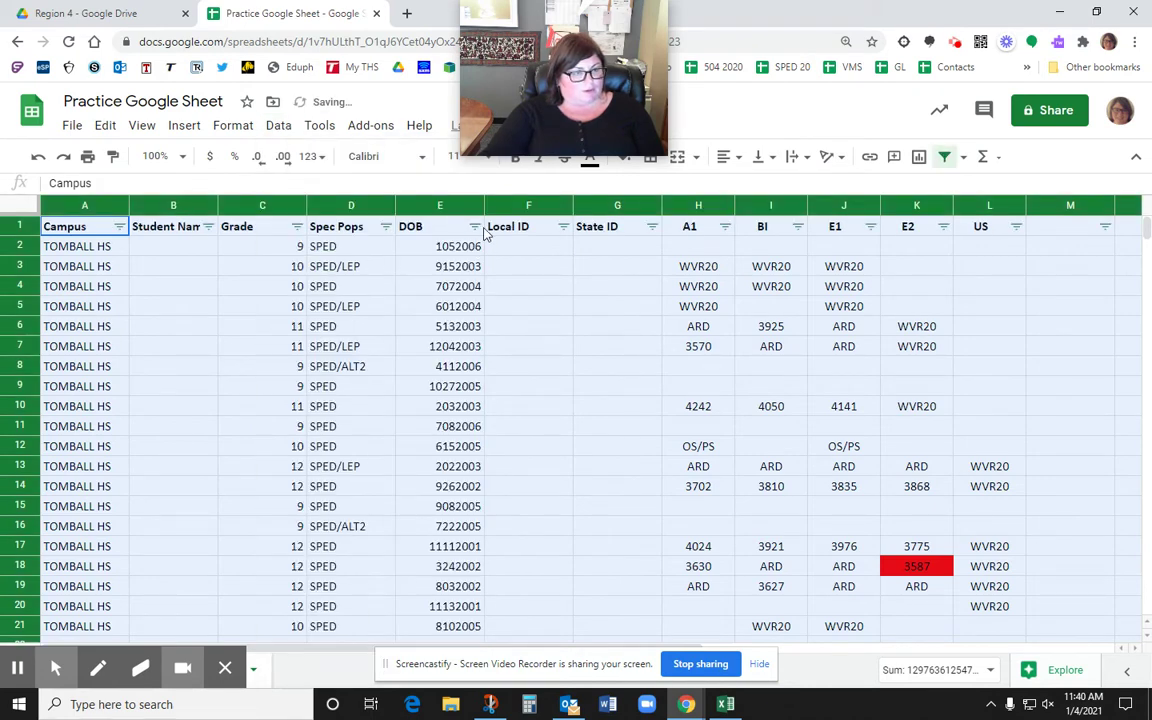
Narrow the Grade column so it fits closely around its heading and grade numbers.
{"action": "left_click", "coordinate": [301, 205]}
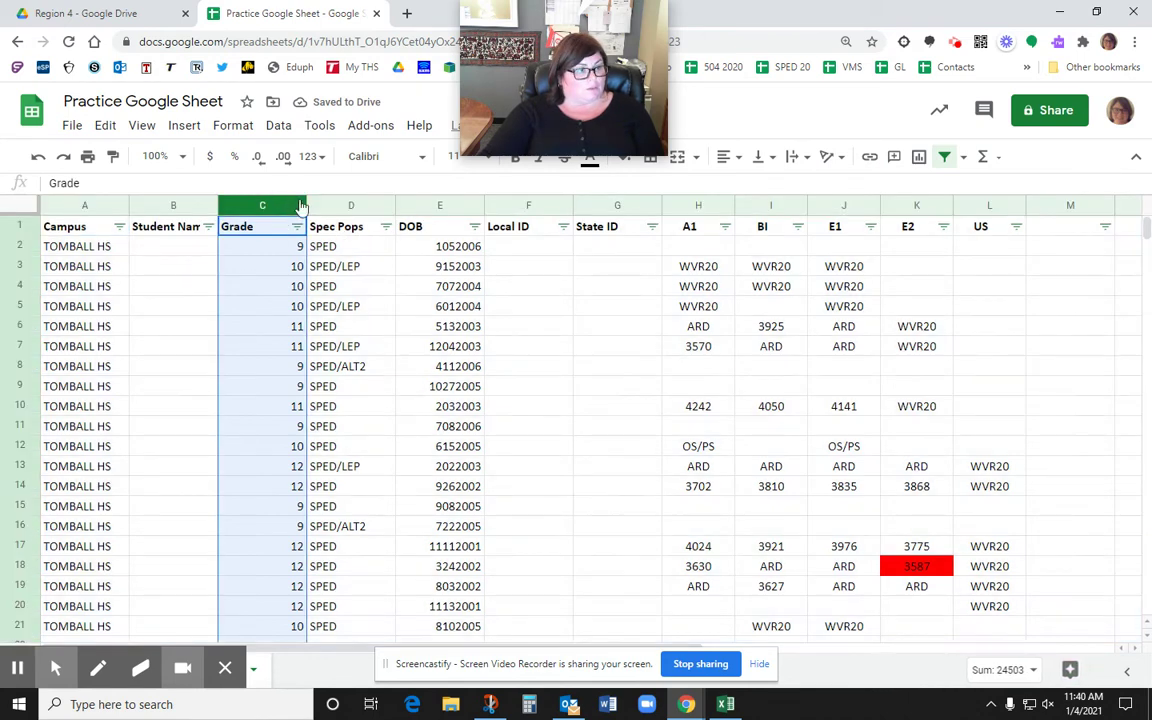
{"action": "left_click_drag", "start_coordinate": [304, 205], "coordinate": [267, 205]}
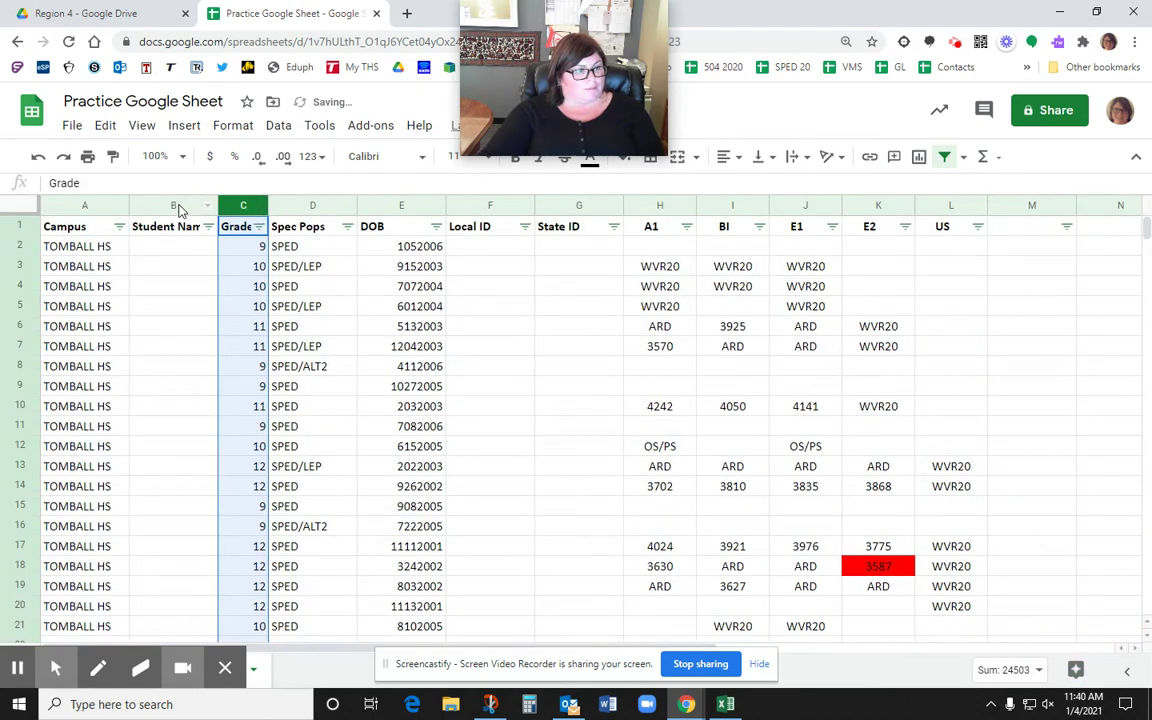
{"action": "left_click", "coordinate": [174, 205]}
{"action": "left_click", "coordinate": [25, 206]}
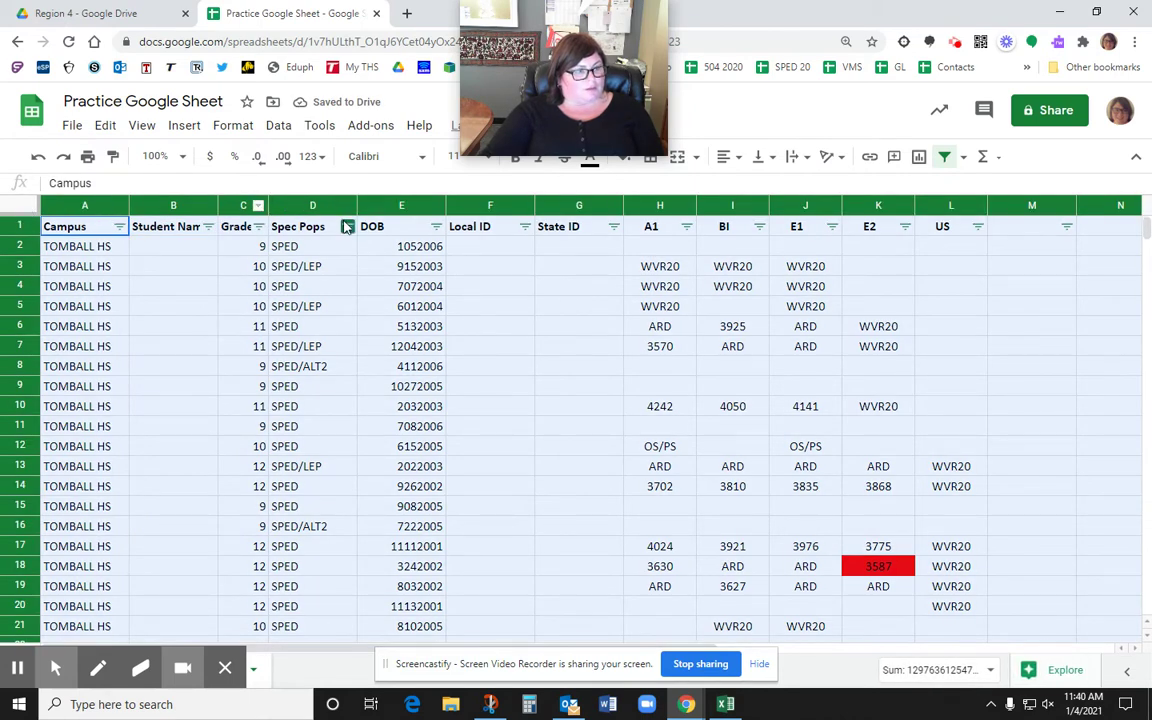
{"action": "left_click", "coordinate": [258, 228]}
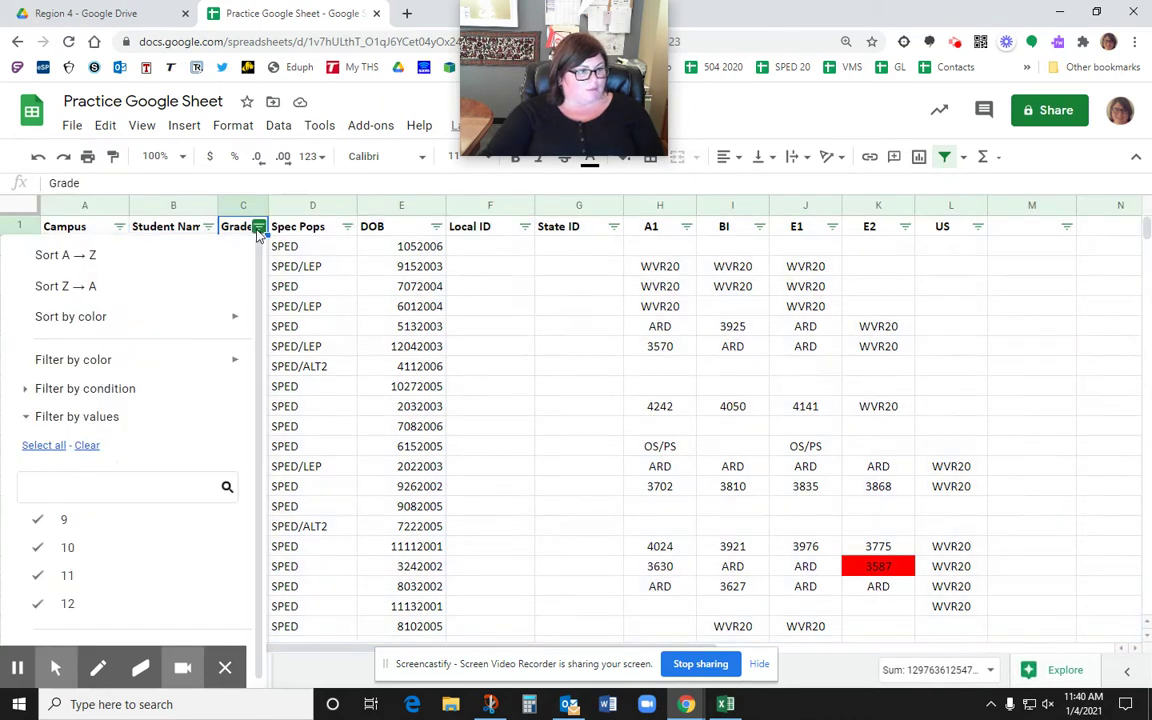
{"action": "left_click", "coordinate": [93, 450]}
{"action": "left_click", "coordinate": [77, 602]}
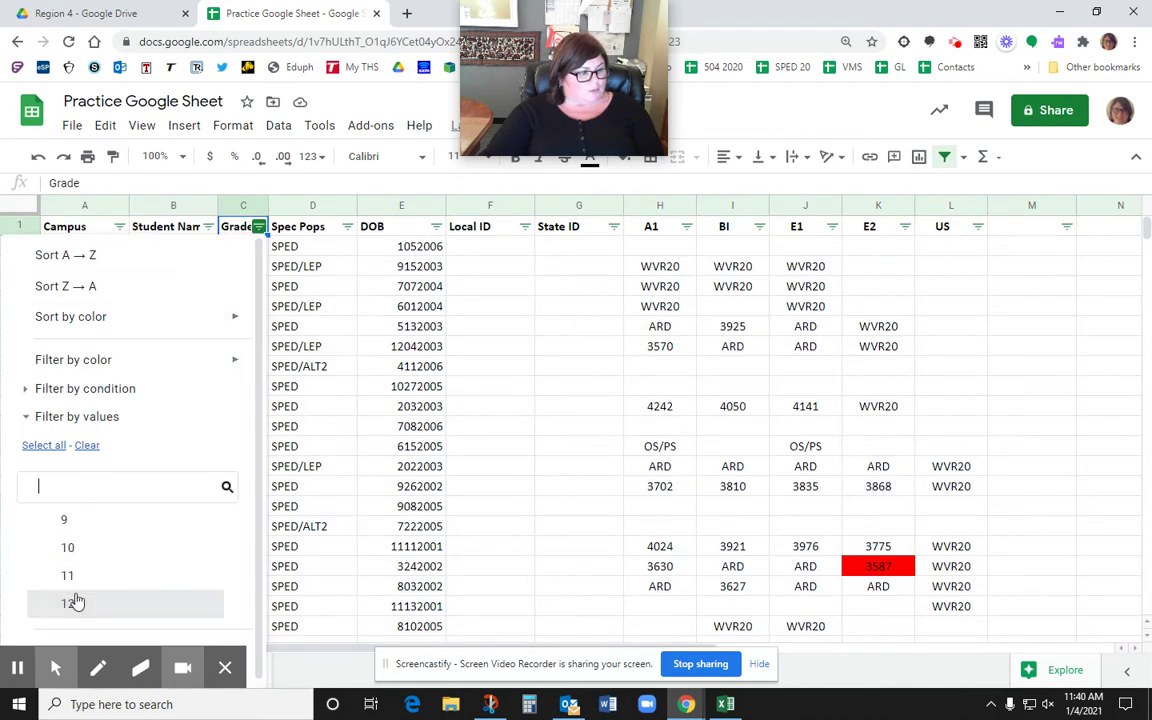
{"action": "scroll", "coordinate": [188, 514], "scroll_direction": "down", "scroll_amount": 1}
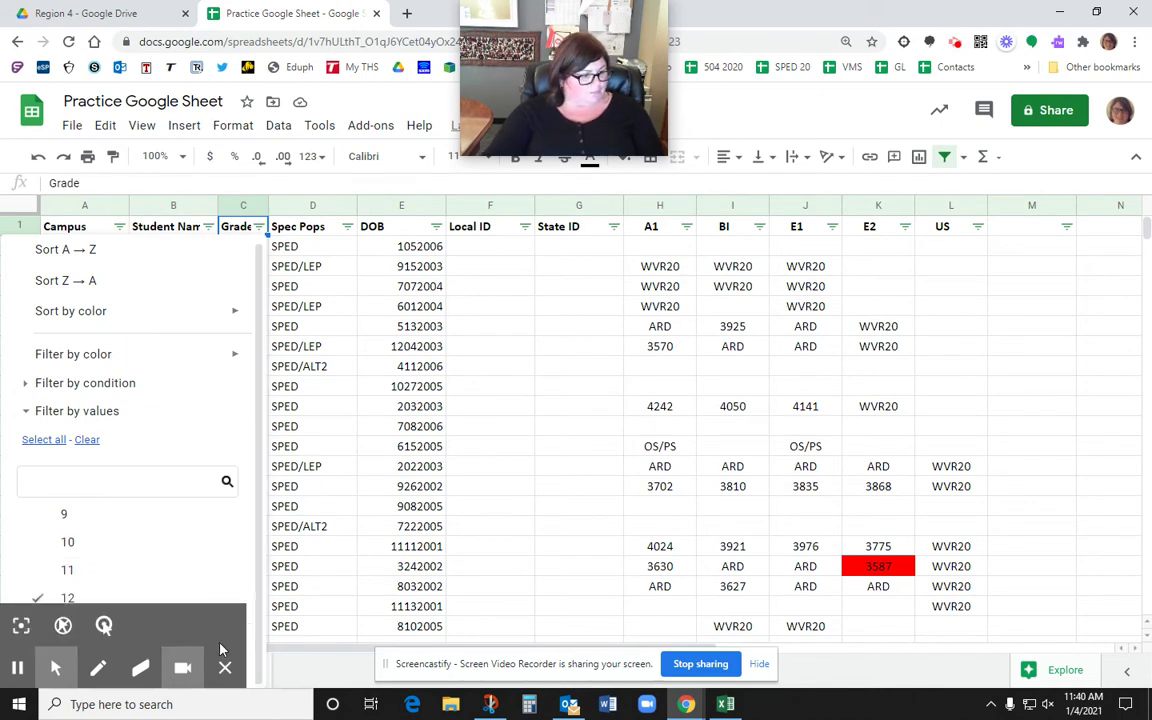
{"action": "left_click", "coordinate": [224, 670]}
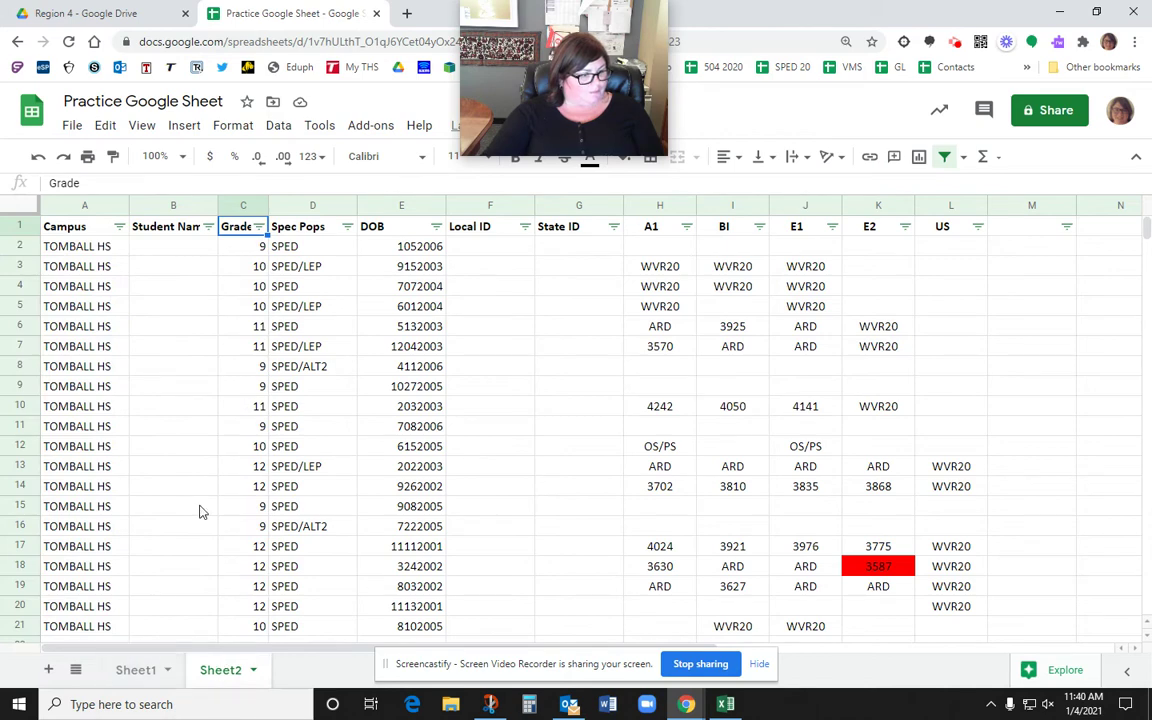
Filter the Grade column so that only grade 12 students are shown.
{"action": "left_click", "coordinate": [258, 226]}
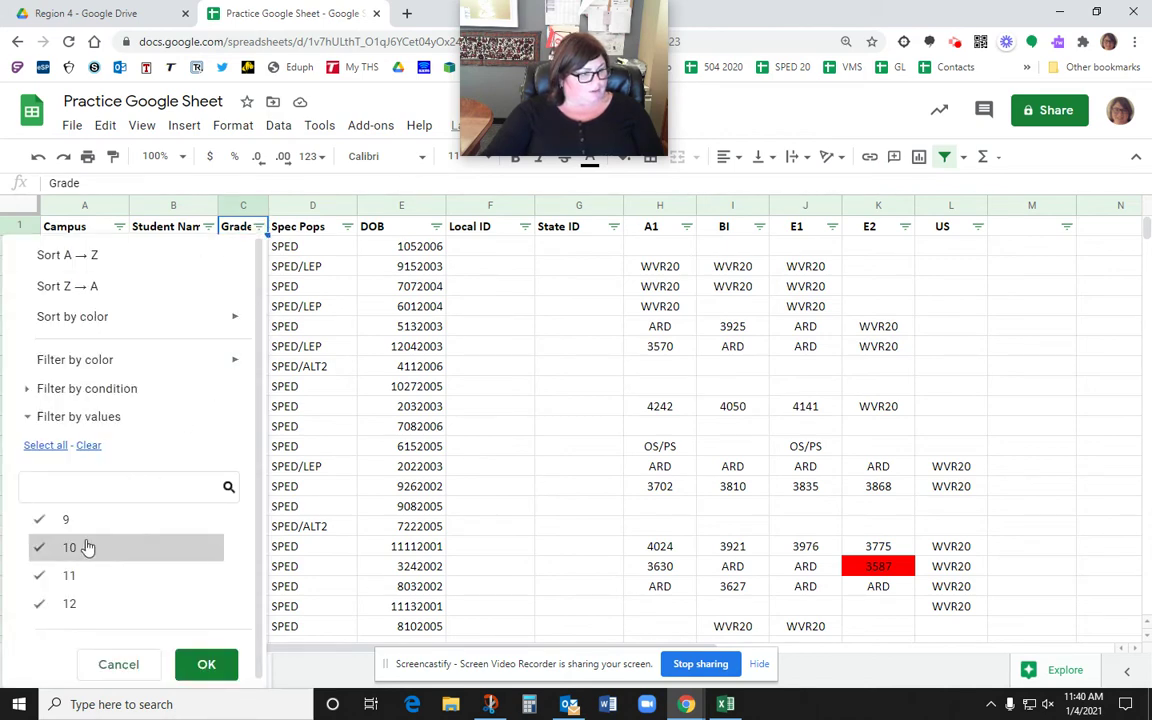
{"action": "left_click", "coordinate": [88, 444]}
{"action": "left_click", "coordinate": [96, 605]}
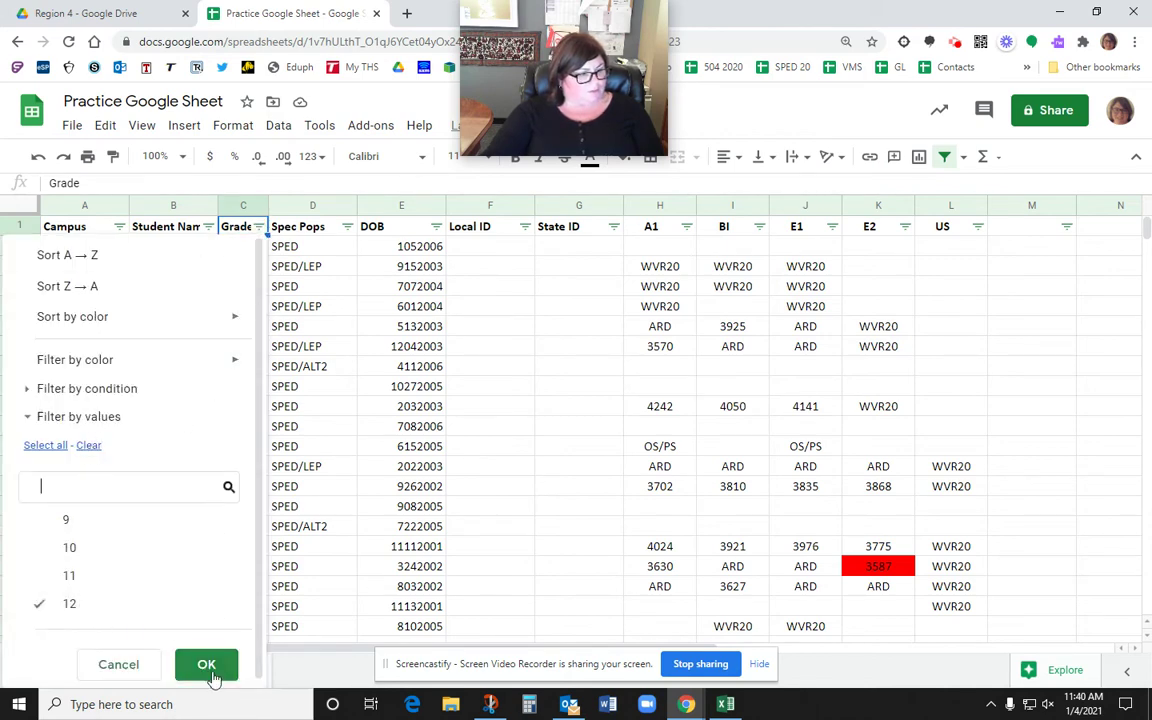
{"action": "left_click", "coordinate": [206, 664]}
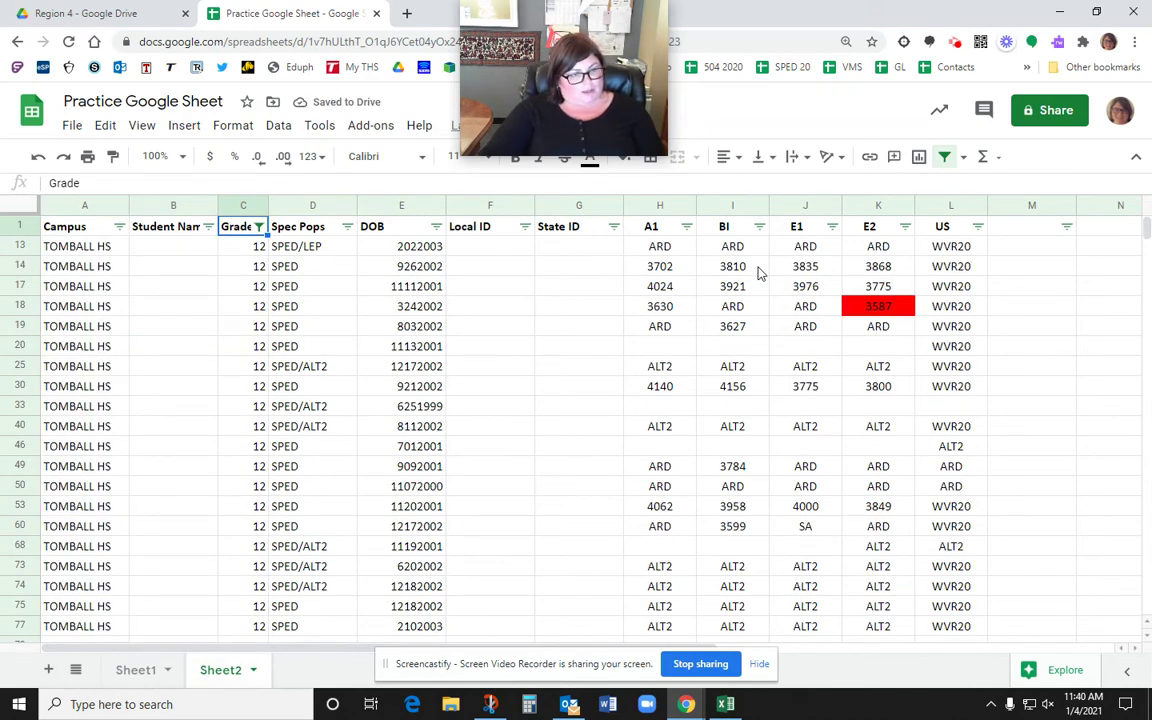
{"action": "left_click", "coordinate": [687, 228]}
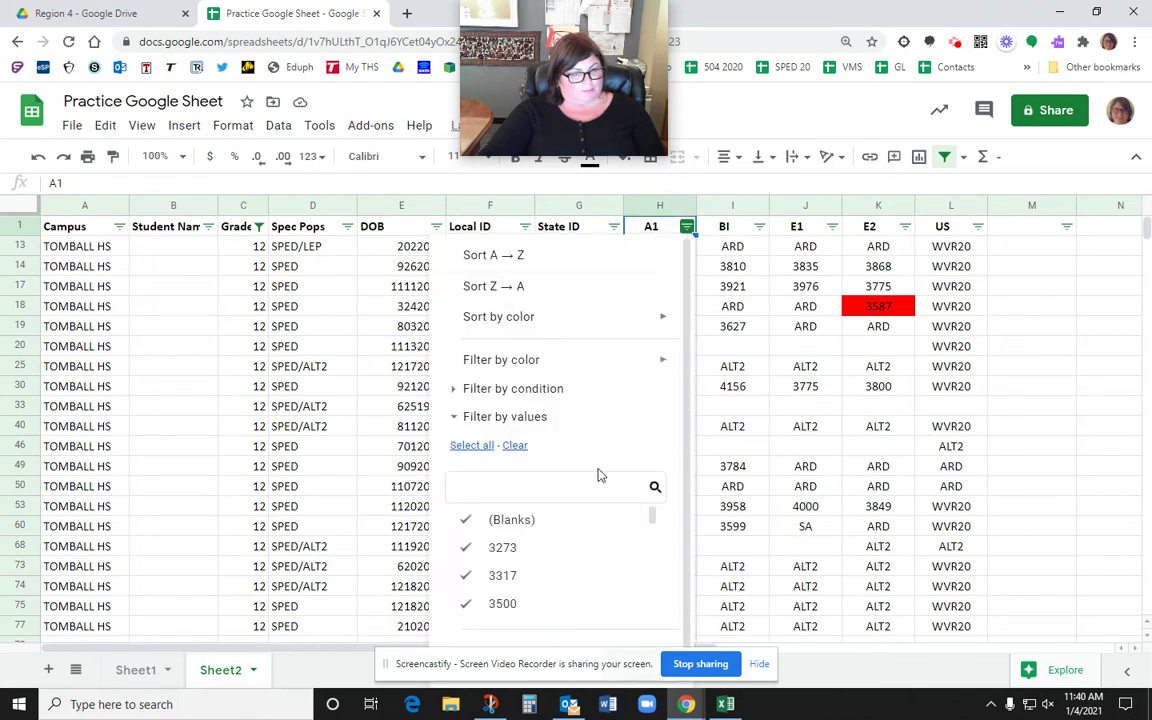
{"action": "left_click", "coordinate": [515, 446]}
{"action": "left_click", "coordinate": [536, 524]}
{"action": "scroll", "coordinate": [587, 546], "scroll_direction": "down", "scroll_amount": 1}
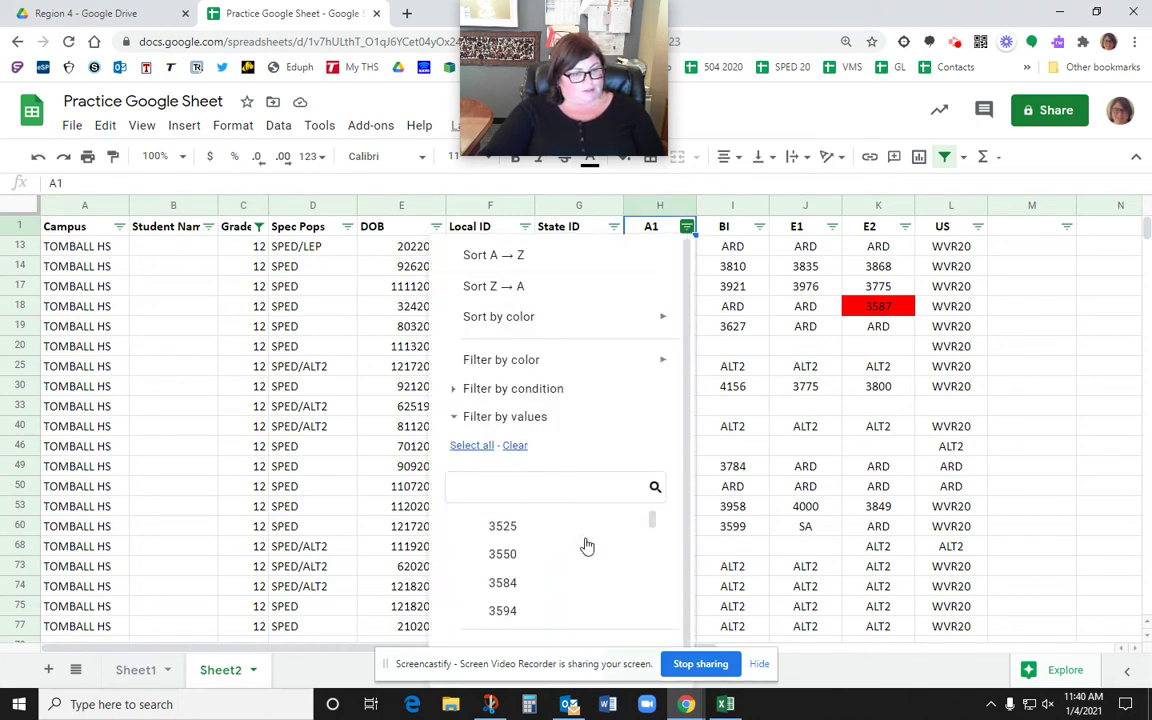
{"action": "scroll", "coordinate": [587, 546], "scroll_direction": "down", "scroll_amount": 3}
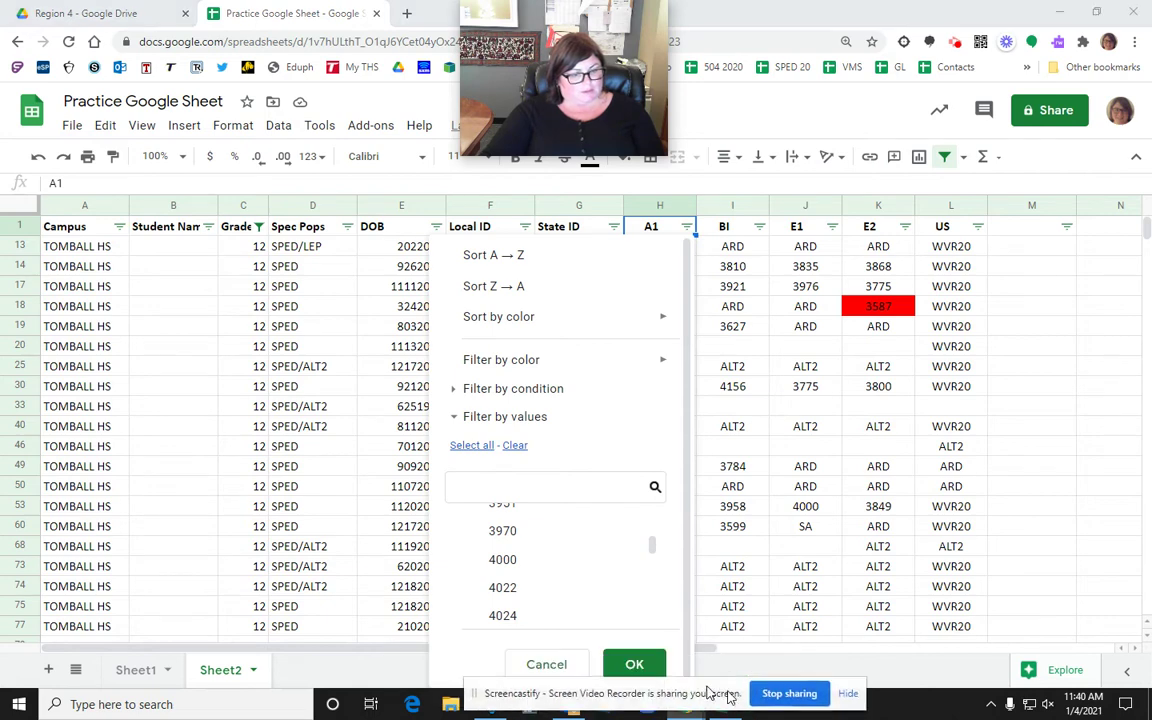
{"action": "left_click", "coordinate": [630, 662]}
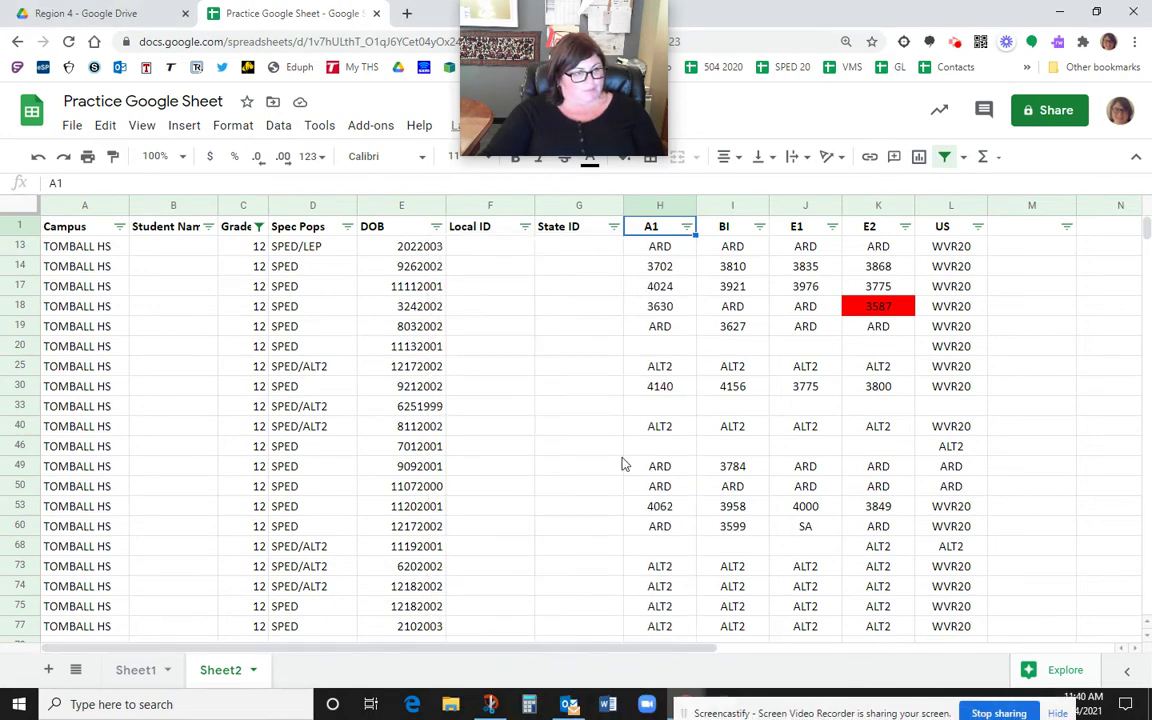
Filter the A1 column to blanks only and look through the remaining grade 12 students.
{"action": "left_click", "coordinate": [686, 227]}
{"action": "left_click", "coordinate": [517, 445]}
{"action": "scroll", "coordinate": [580, 548], "scroll_direction": "up", "scroll_amount": 2}
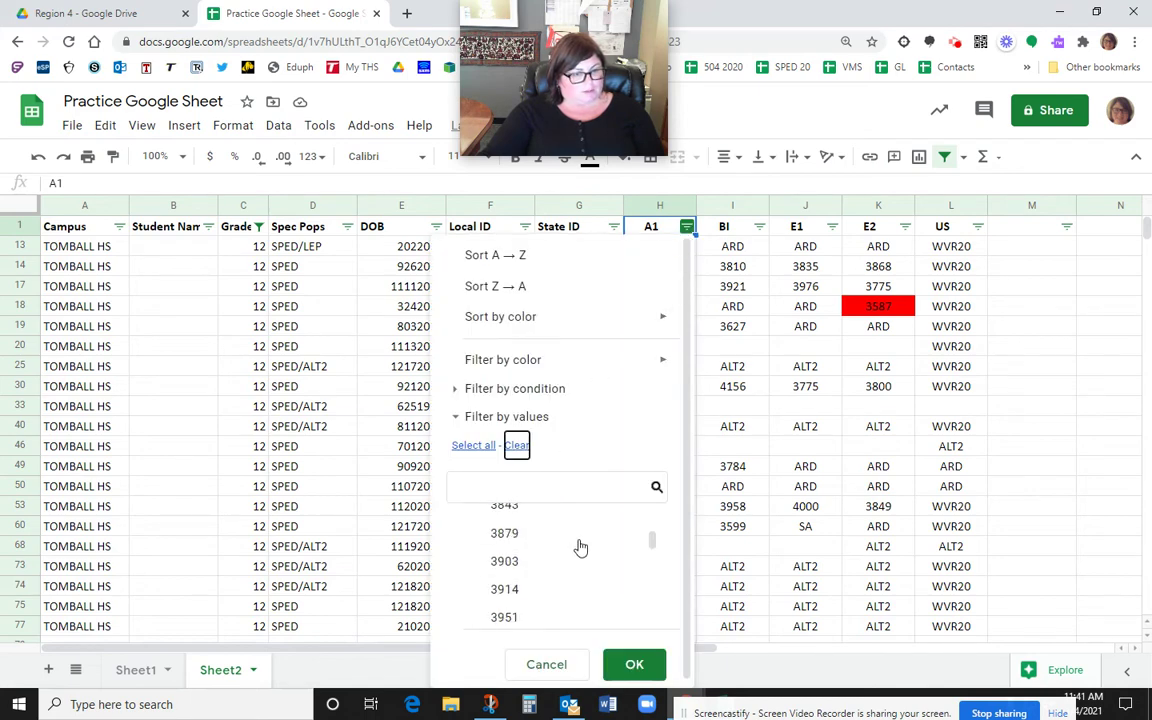
{"action": "scroll", "coordinate": [580, 548], "scroll_direction": "up", "scroll_amount": 5}
{"action": "left_click", "coordinate": [557, 522]}
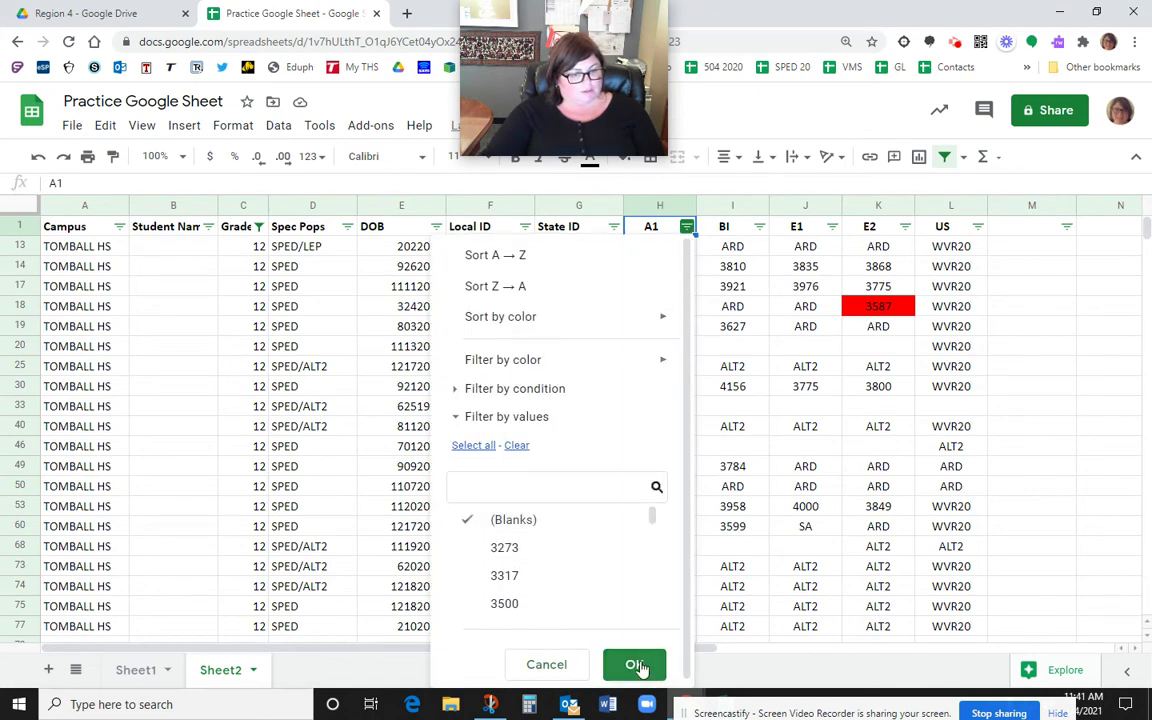
{"action": "left_click", "coordinate": [637, 665]}
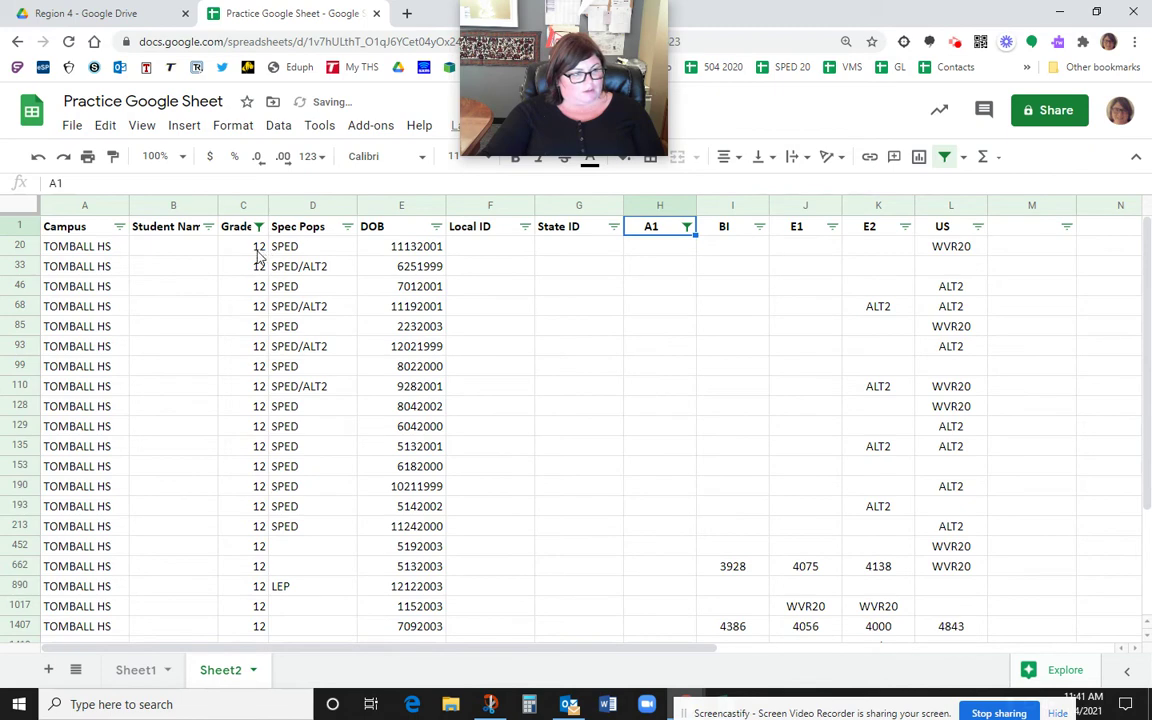
{"action": "scroll", "coordinate": [587, 381], "scroll_direction": "down", "scroll_amount": 3}
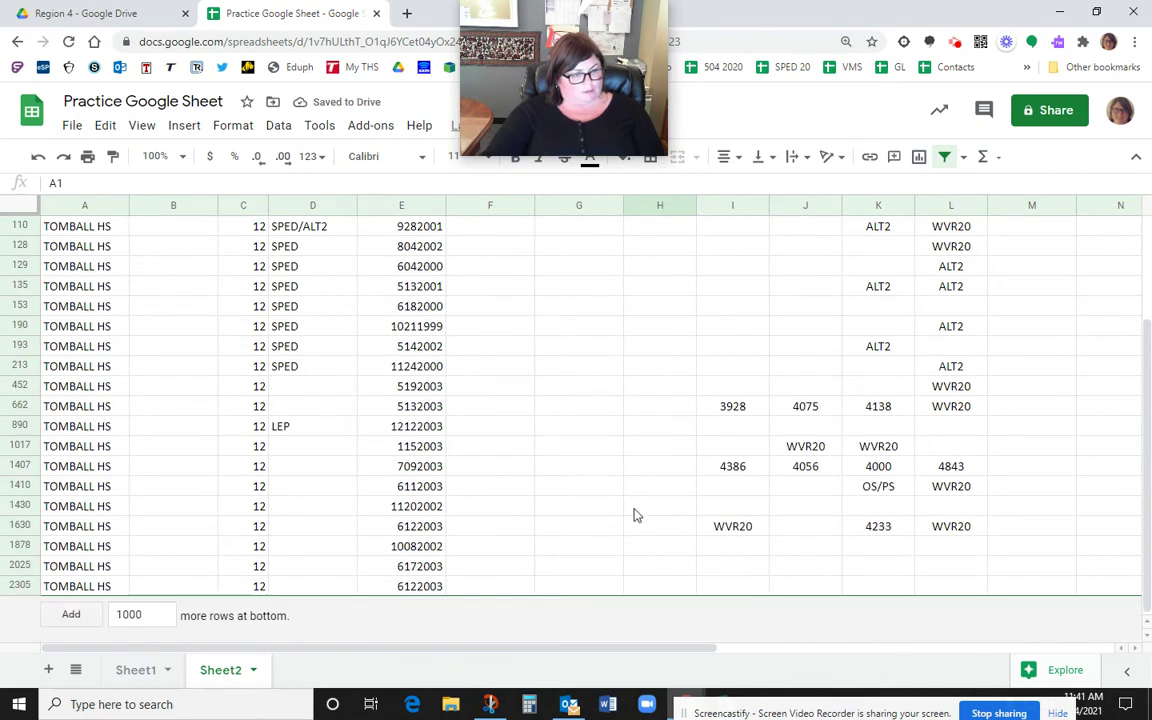
{"action": "scroll", "coordinate": [633, 515], "scroll_direction": "up", "scroll_amount": 3}
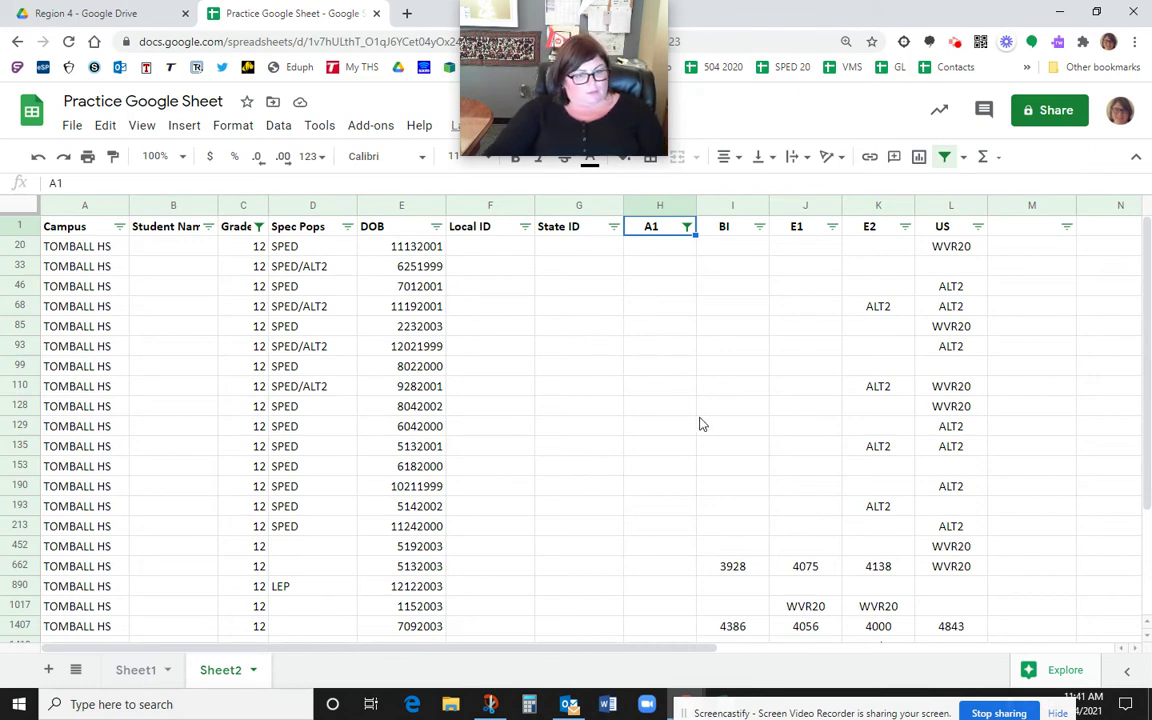
{"action": "scroll", "coordinate": [700, 424], "scroll_direction": "down", "scroll_amount": 3}
{"action": "scroll", "coordinate": [670, 516], "scroll_direction": "up", "scroll_amount": 3}
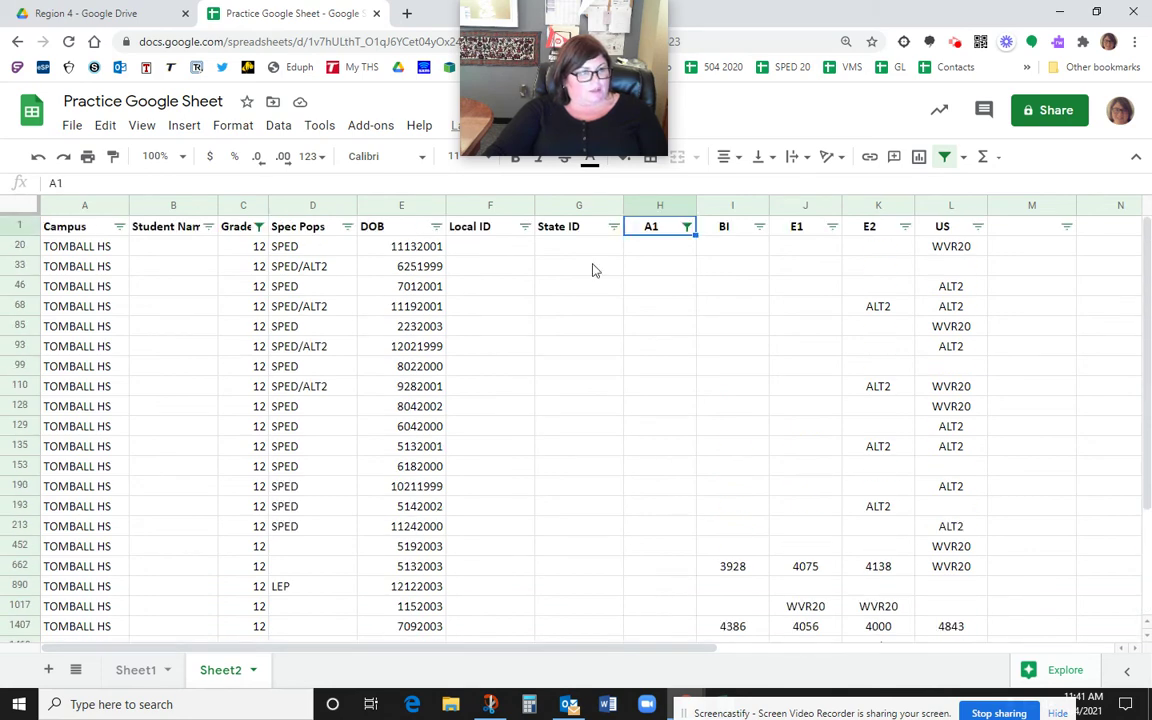
Open the bookmarked TAMS site, the Texas Assessment Management System sign-in page, in a new browser tab.
{"action": "left_click", "coordinate": [407, 14]}
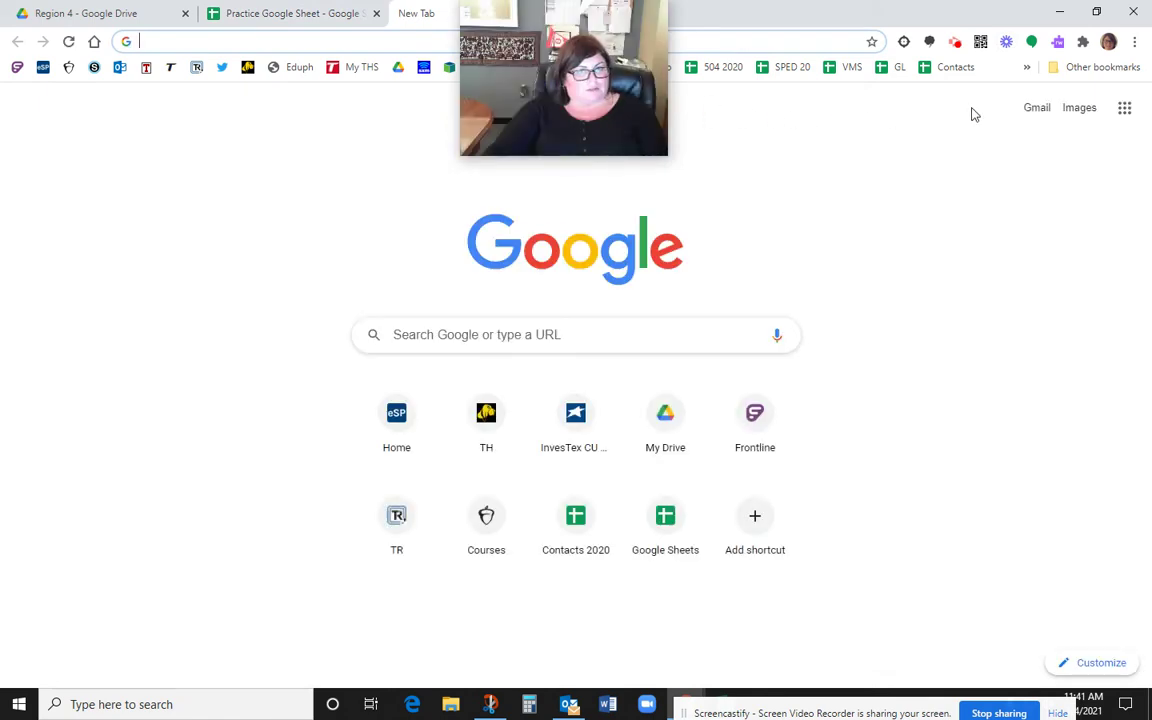
{"action": "left_click", "coordinate": [1027, 70]}
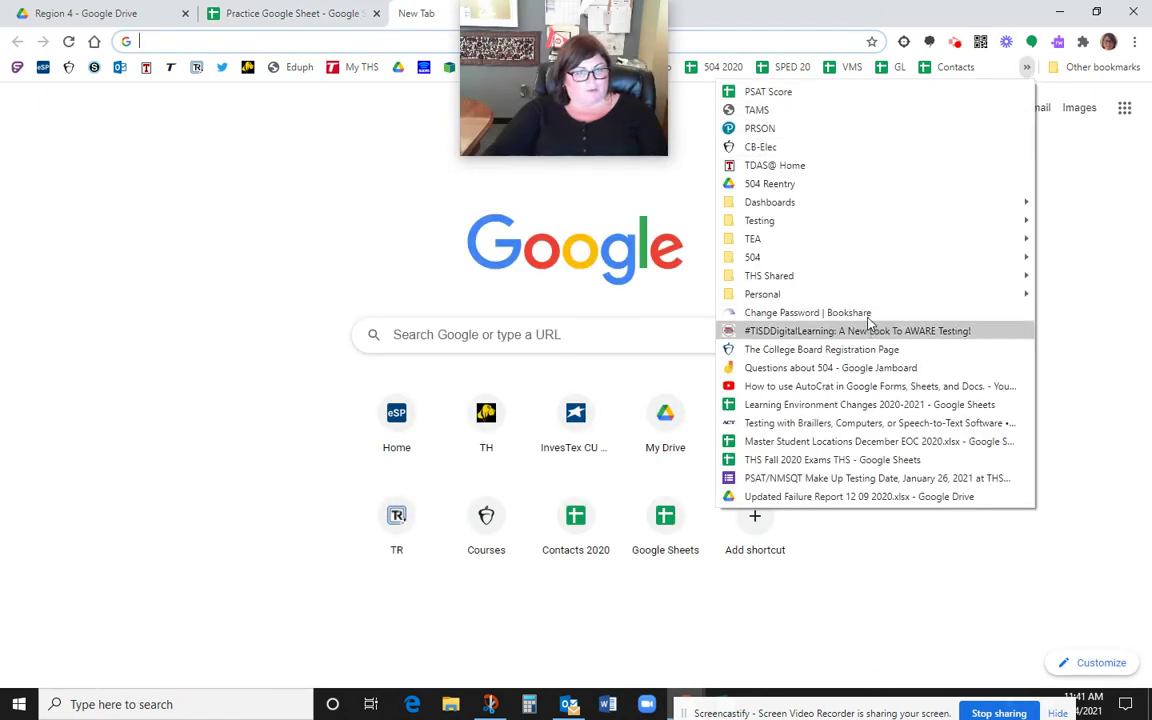
{"action": "mouse_move", "coordinate": [862, 294]}
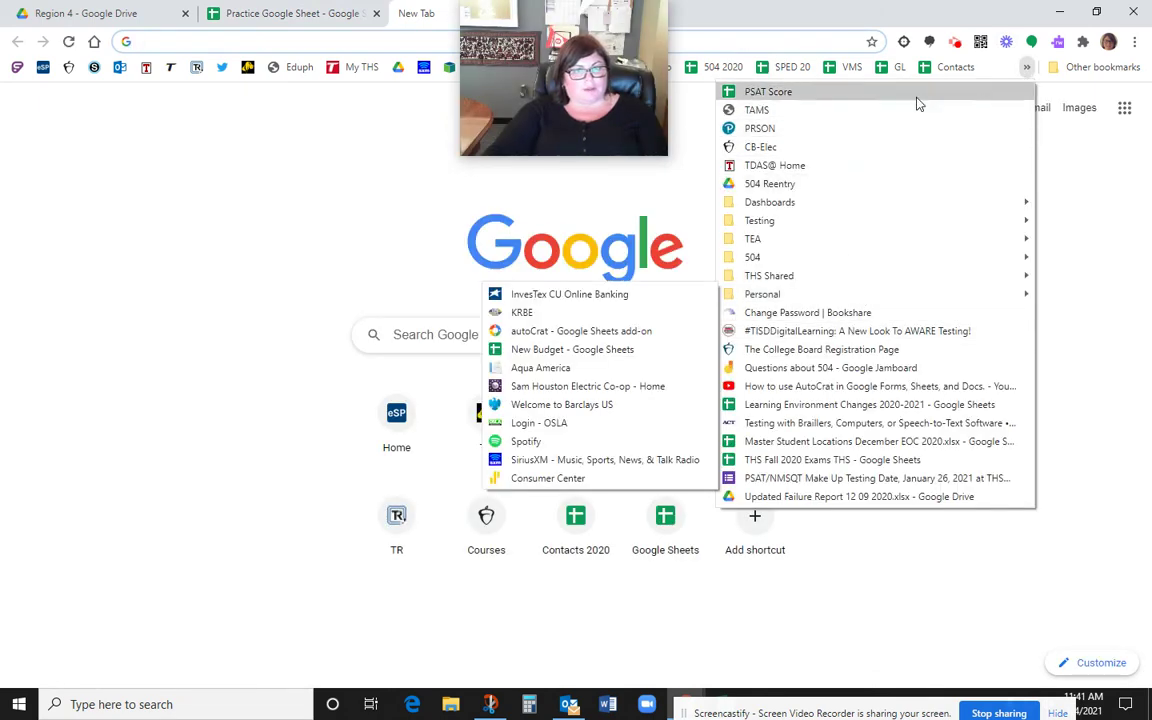
{"action": "left_click", "coordinate": [868, 109]}
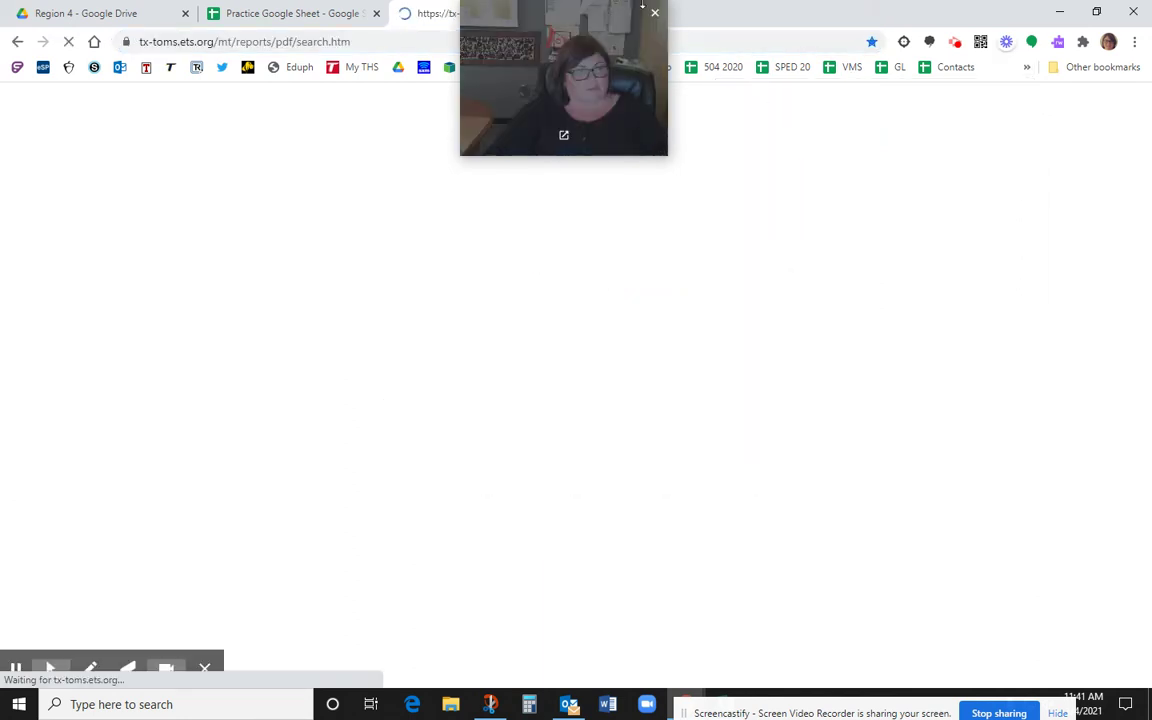
{"action": "left_click_drag", "start_coordinate": [571, 18], "coordinate": [1010, 147]}
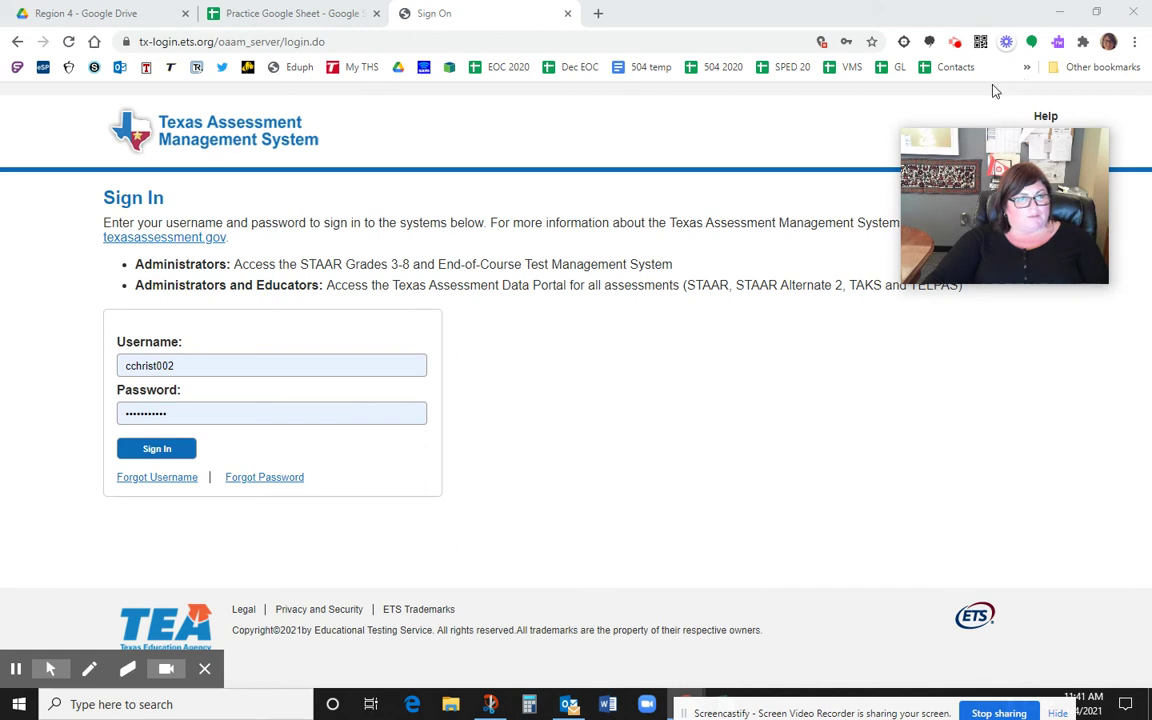
Go to the bookmarked Texas Assessment parent portal and open its unique access code lookup form at the SSN or S-Number field.
{"action": "left_click", "coordinate": [450, 68]}
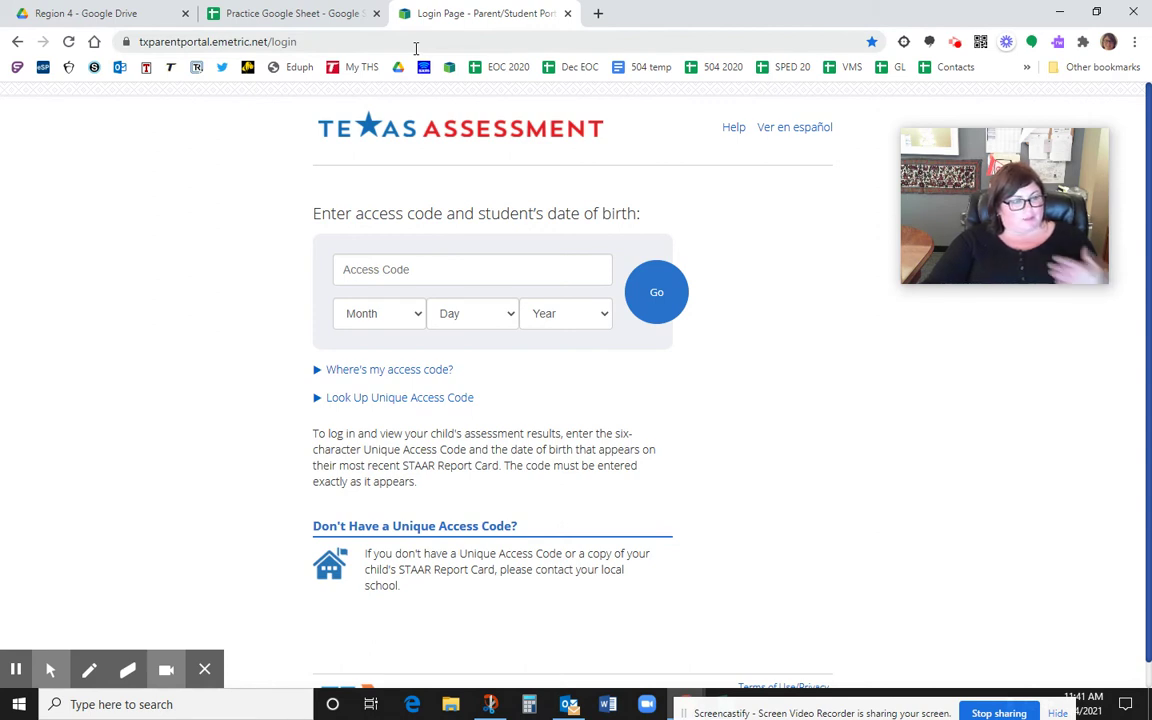
{"action": "left_click", "coordinate": [391, 402]}
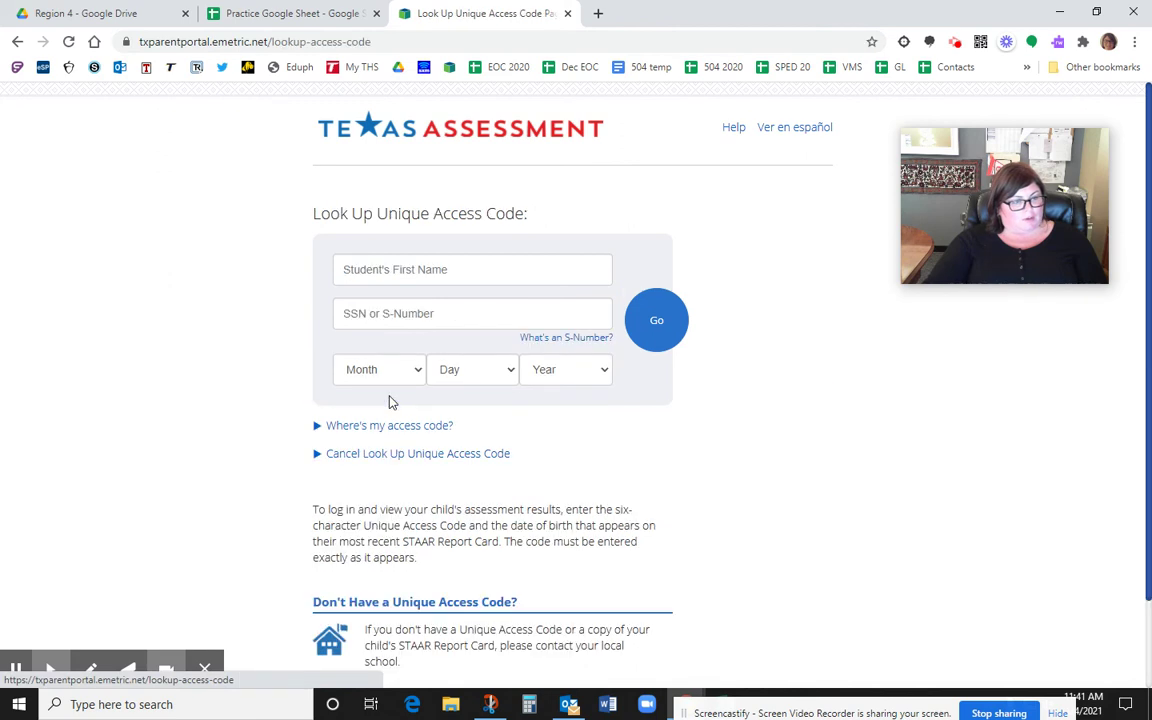
{"action": "left_click", "coordinate": [438, 317]}
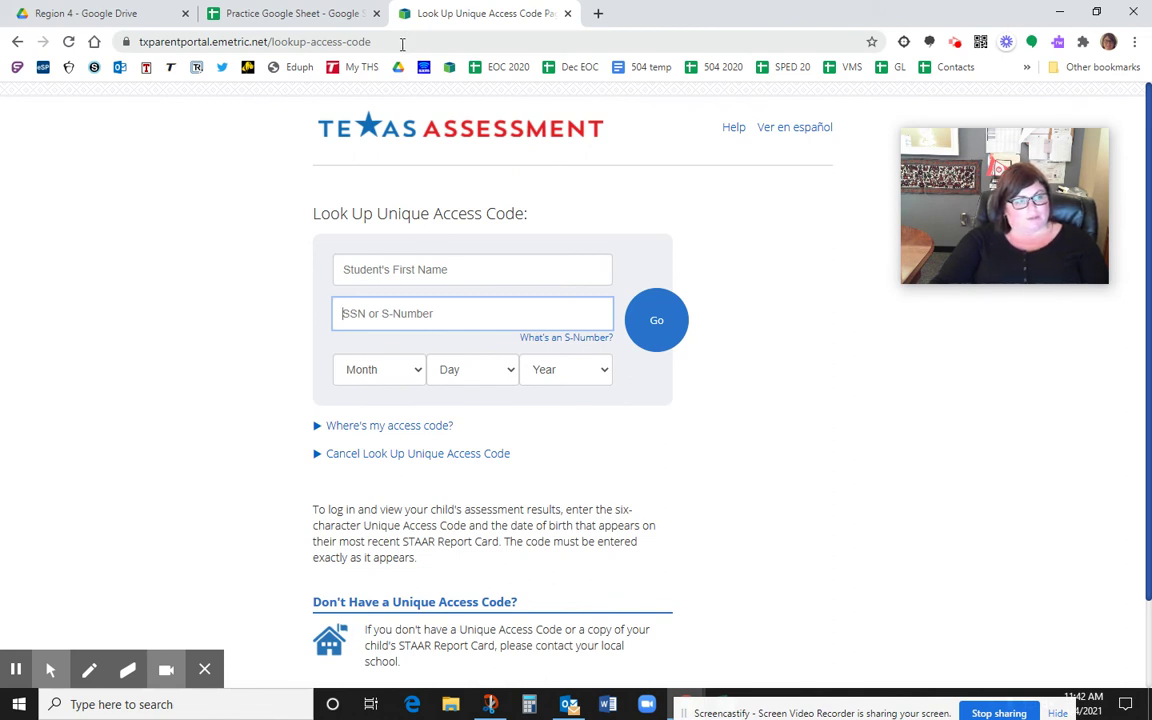
Return to the Practice Google Sheet with the filtered student list.
{"action": "left_click", "coordinate": [125, 14]}
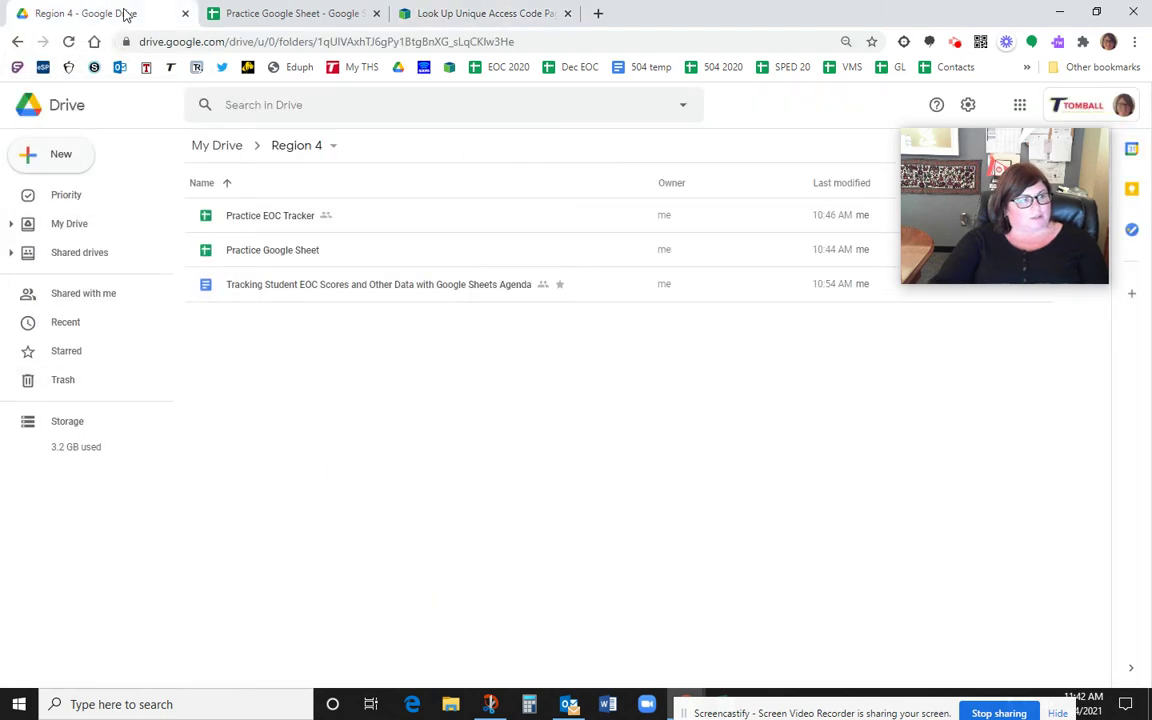
{"action": "left_click", "coordinate": [253, 13]}
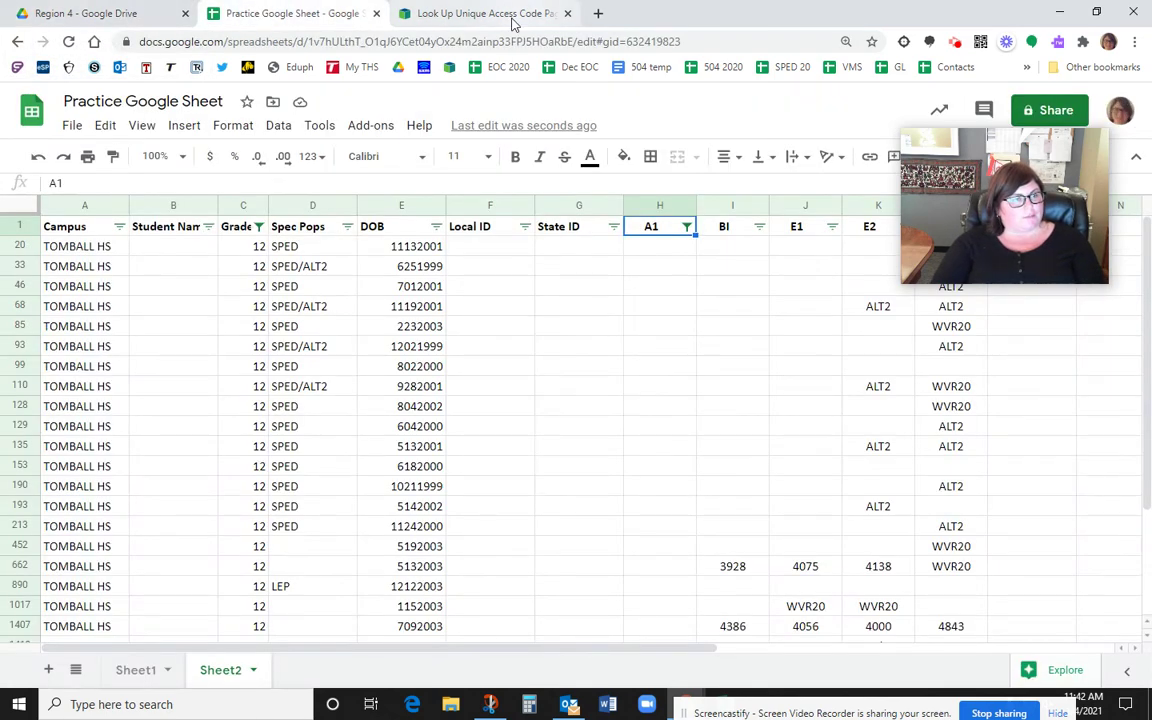
{"action": "left_click", "coordinate": [512, 16]}
{"action": "left_click", "coordinate": [340, 22]}
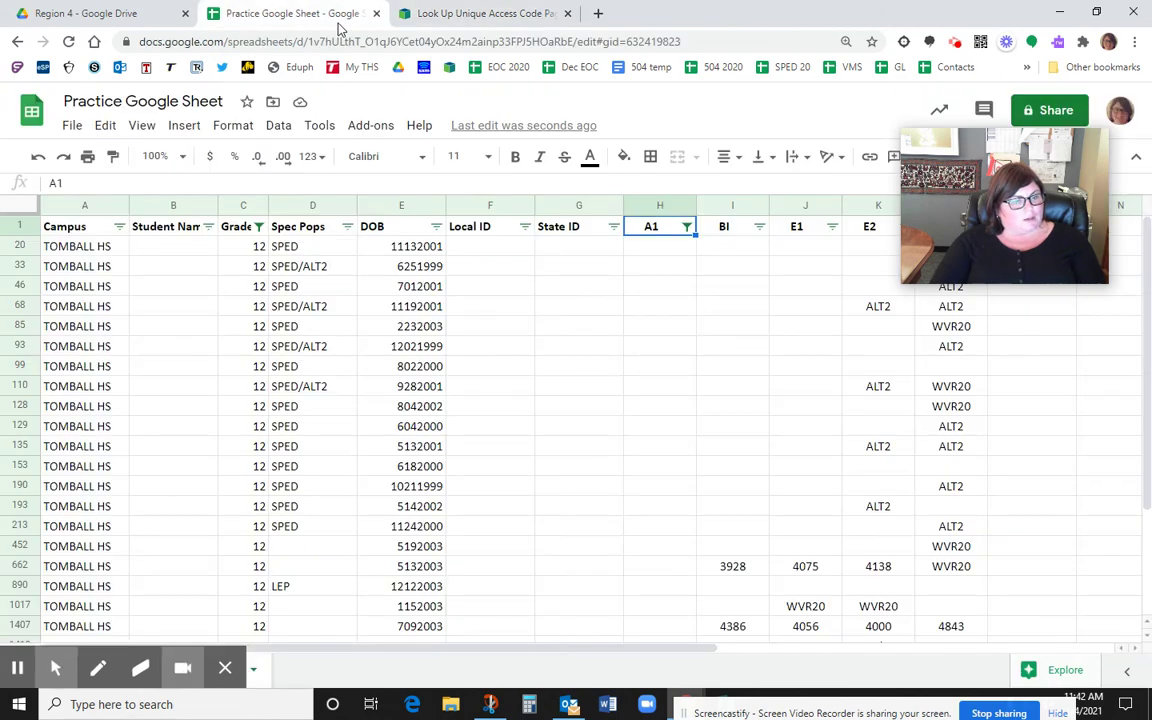
{"action": "left_click_drag", "start_coordinate": [733, 656], "coordinate": [558, 676]}
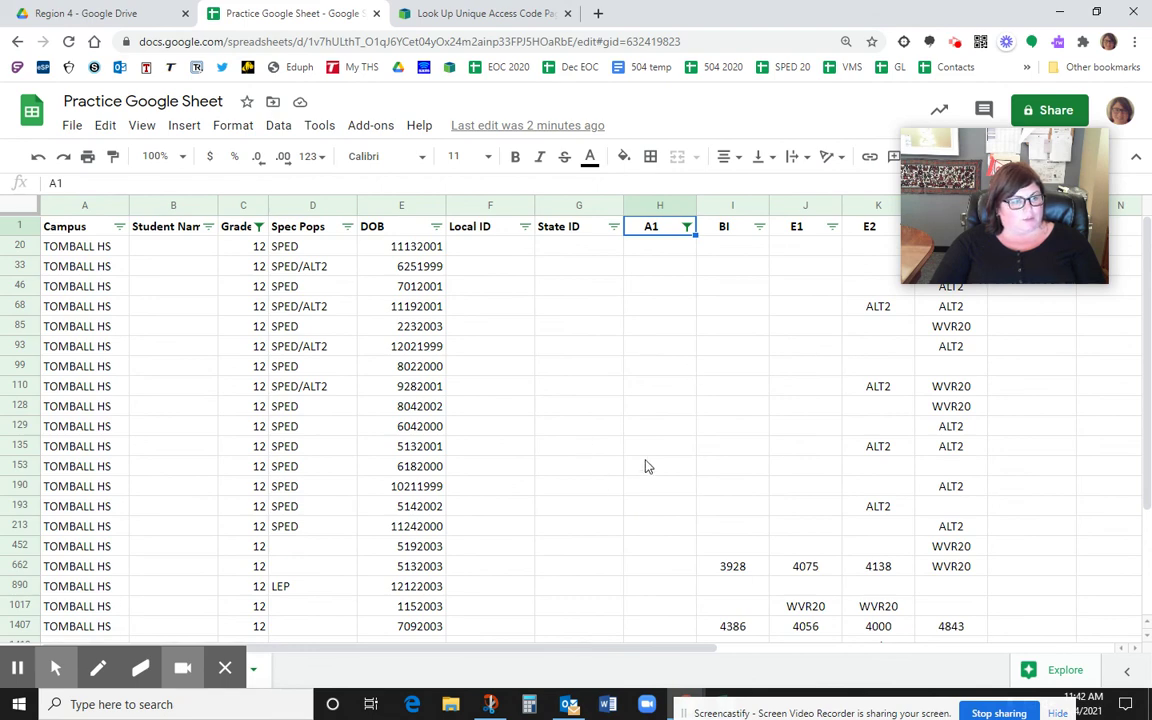
{"action": "mouse_move", "coordinate": [180, 667]}
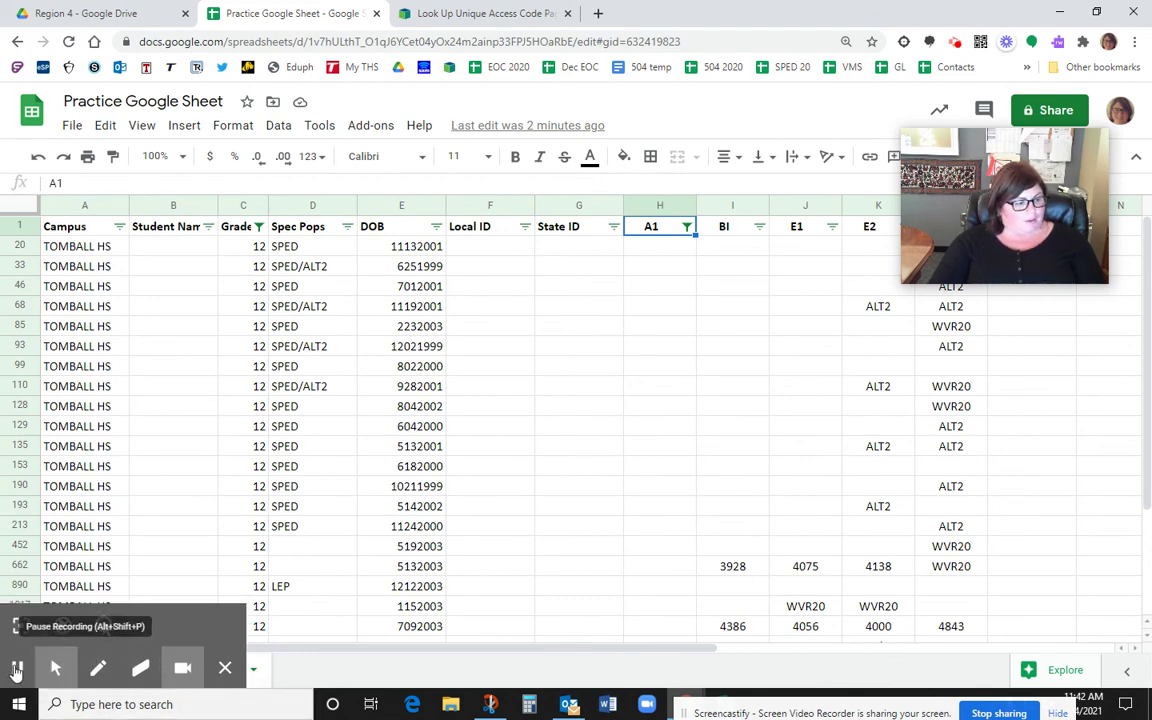